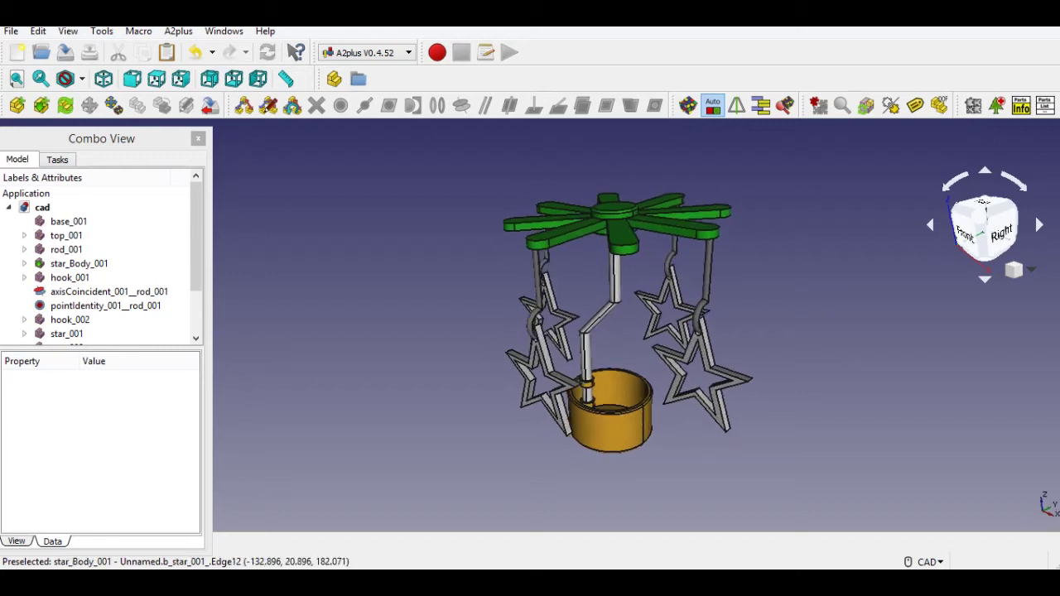
Examine the finished star carousel assembly from several angles, including the top, rod, hooks, stars and base
middle_click_drag(700, 348, 664, 350)
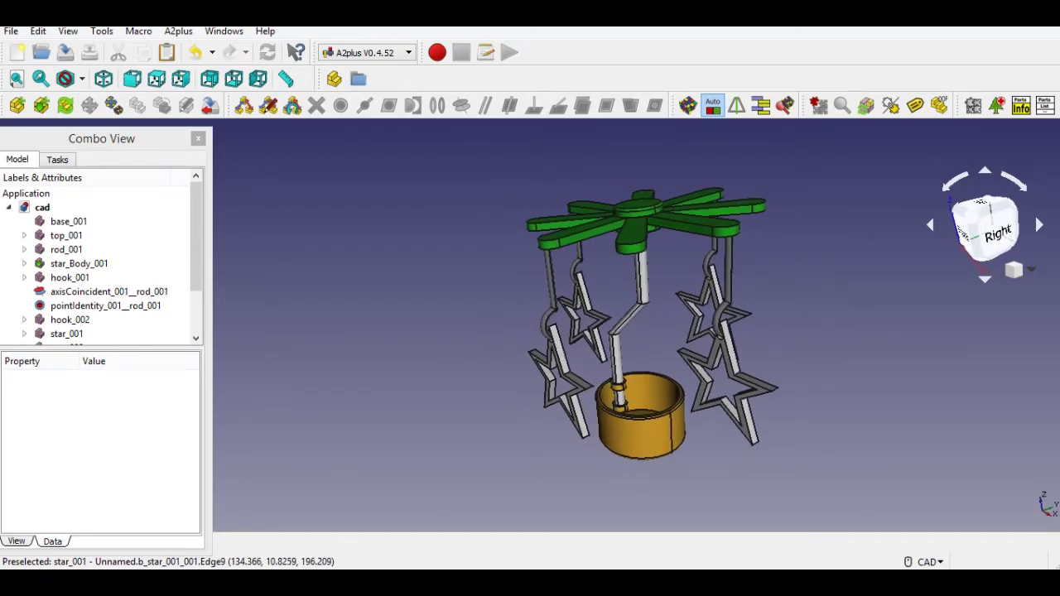
mouse_move(647, 407)
middle_mouse_down()
mouse_move(649, 386)
mouse_move(649, 396)
middle_mouse_up()
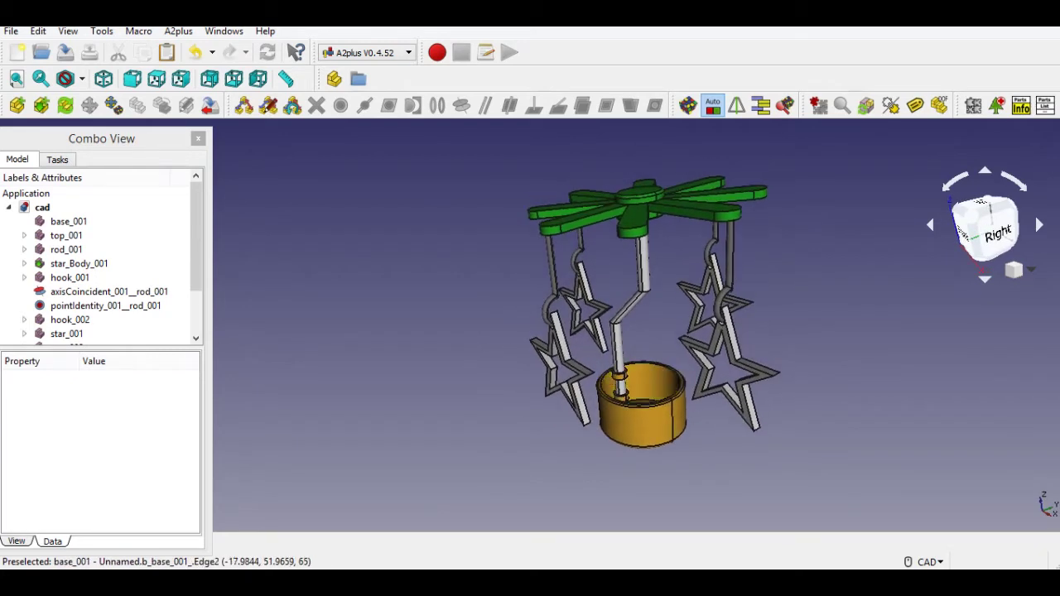
scroll(650, 397, "up", 1)
scroll(673, 333, "down", 1)
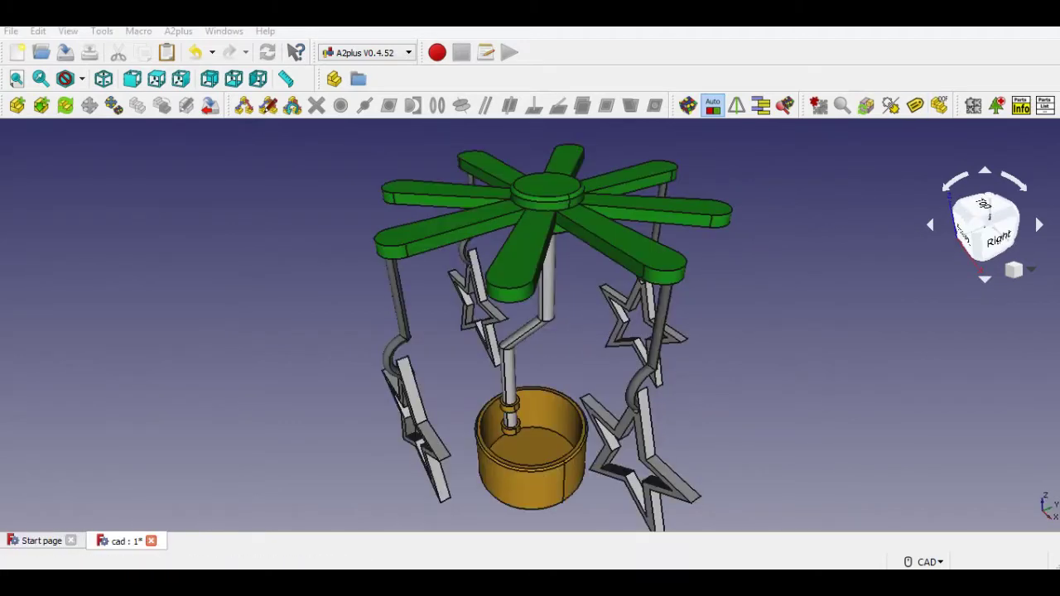
middle_click_drag(530, 332, 543, 320)
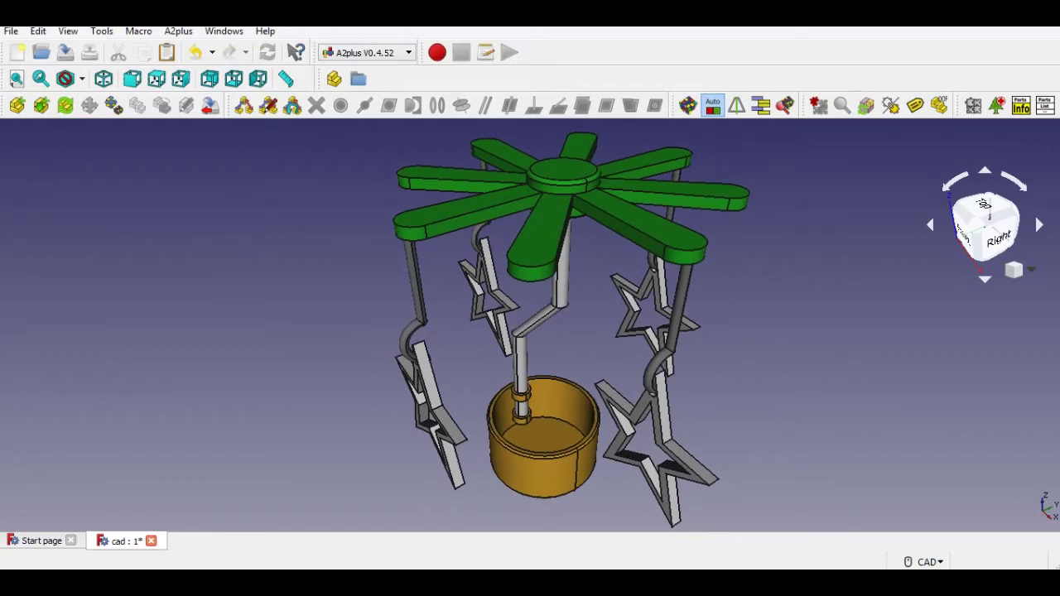
left_click(1032, 269)
left_click(1011, 291)
middle_click_drag(572, 331, 644, 268)
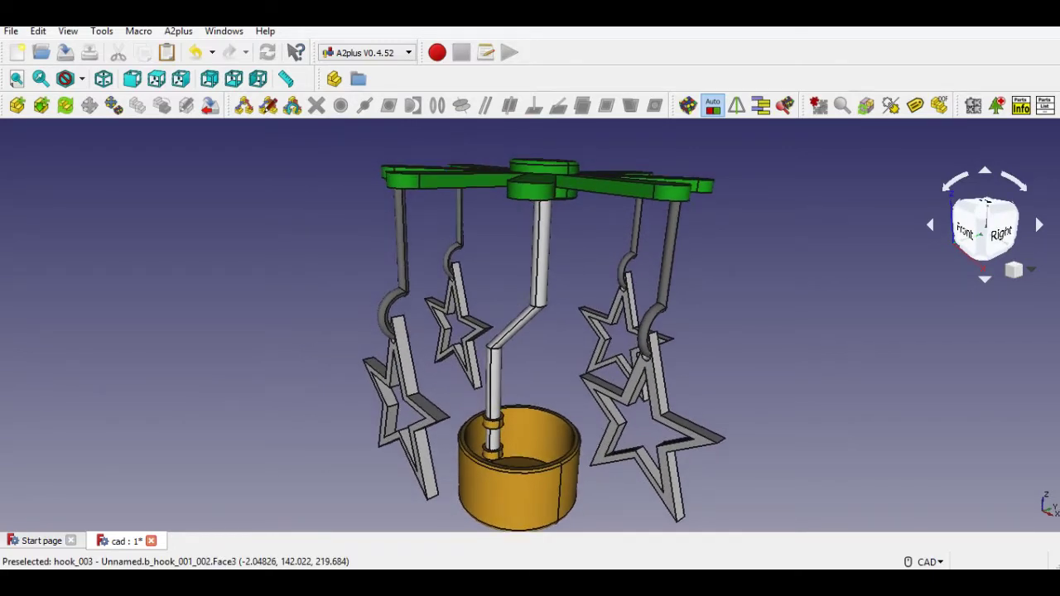
scroll(580, 291, "down", 2)
mouse_move(579, 291)
middle_mouse_down()
mouse_move(586, 283)
mouse_move(560, 324)
mouse_move(577, 320)
mouse_move(586, 286)
mouse_move(567, 288)
mouse_move(567, 306)
middle_mouse_up()
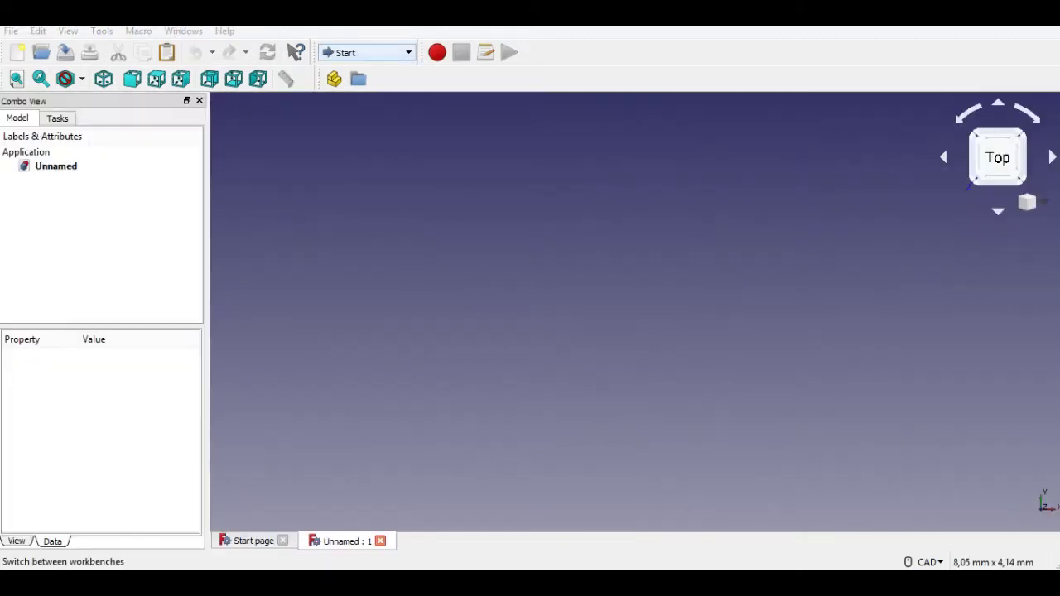
Switch to the A2plus workbench and save the new assembly document as cad in the Cad Assembly folder
left_click(367, 52)
scroll(365, 207, "up", 2)
left_click(366, 68)
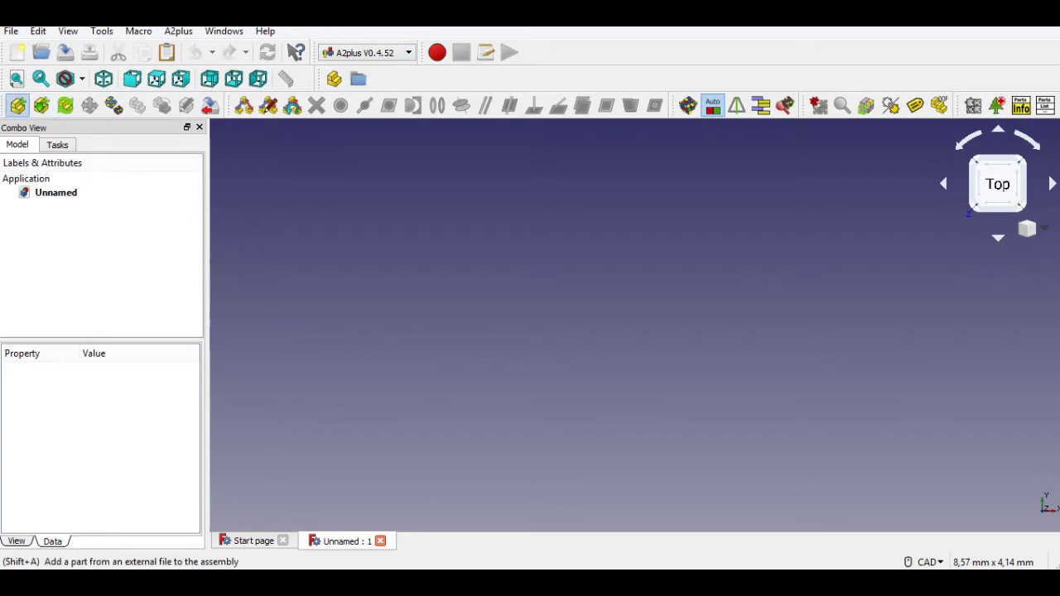
left_click(16, 106)
left_click(586, 324)
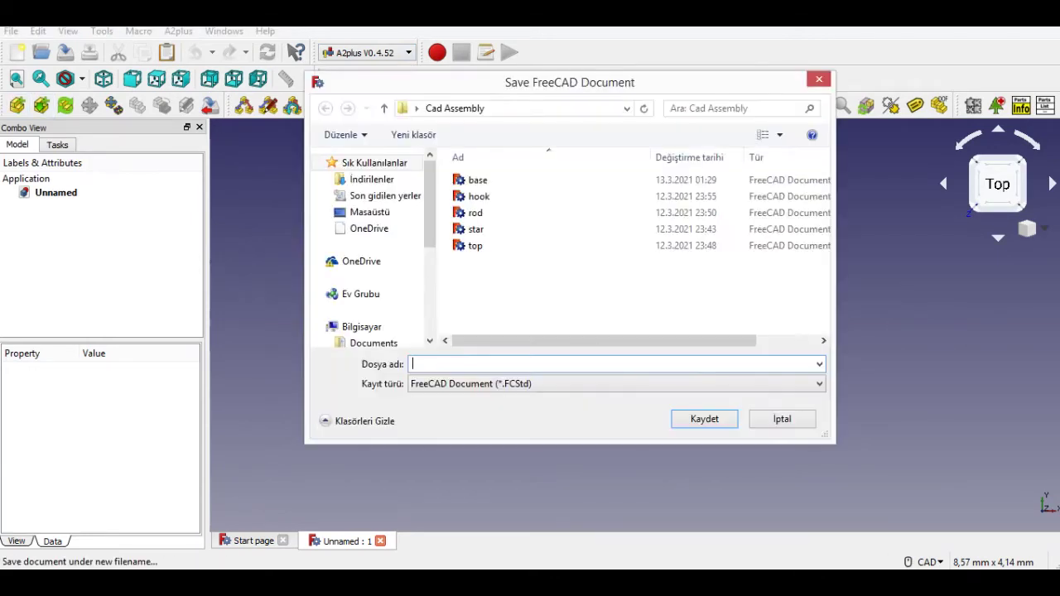
type("cad")
key("Return")
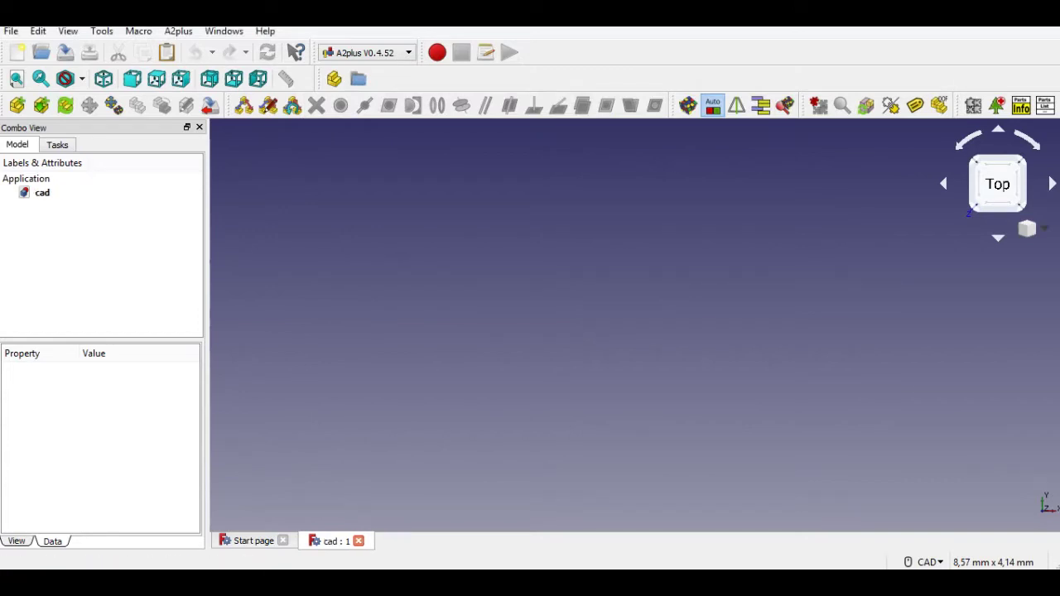
Import the base part into the assembly and show it in isometric view
left_click(16, 105)
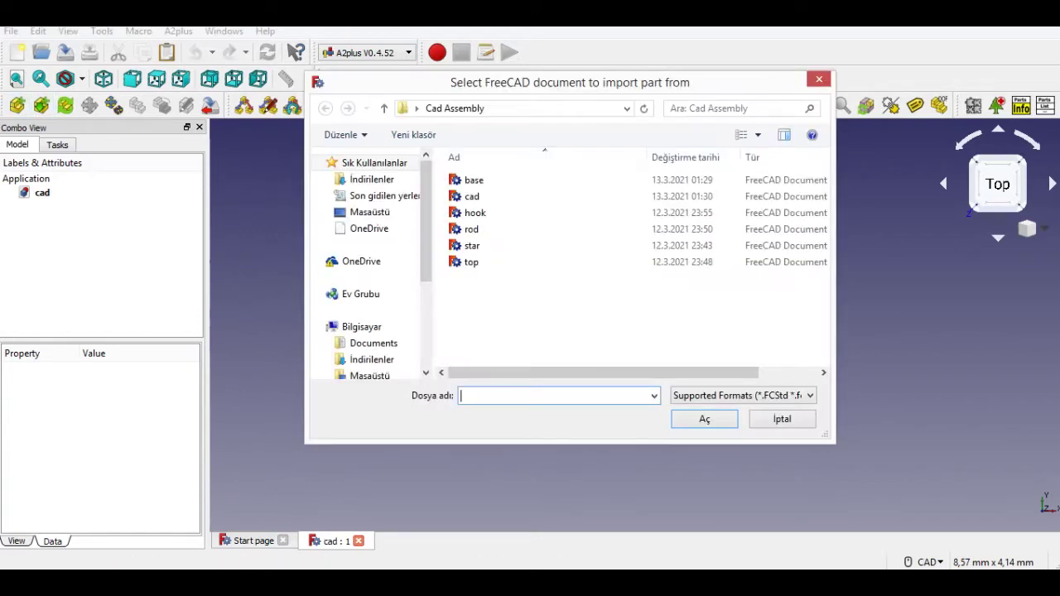
left_click(474, 179)
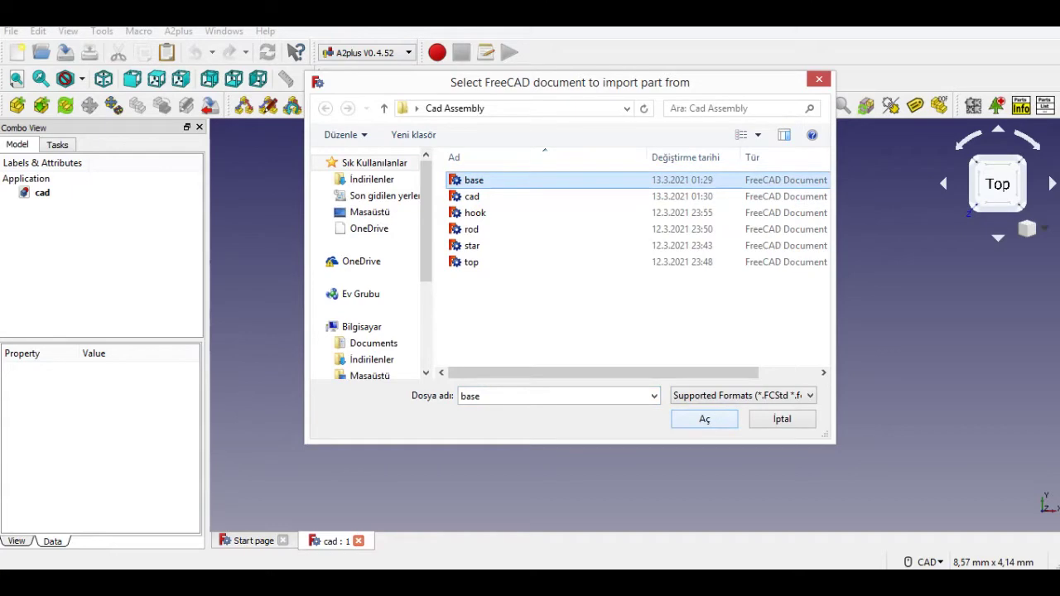
left_click(704, 420)
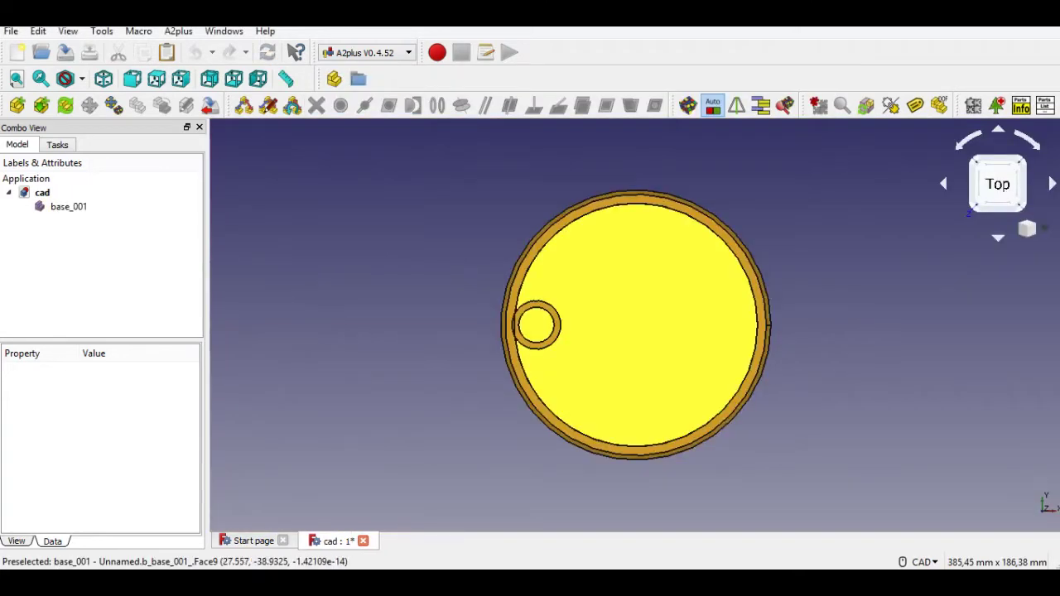
left_click(1035, 229)
left_click(1013, 271)
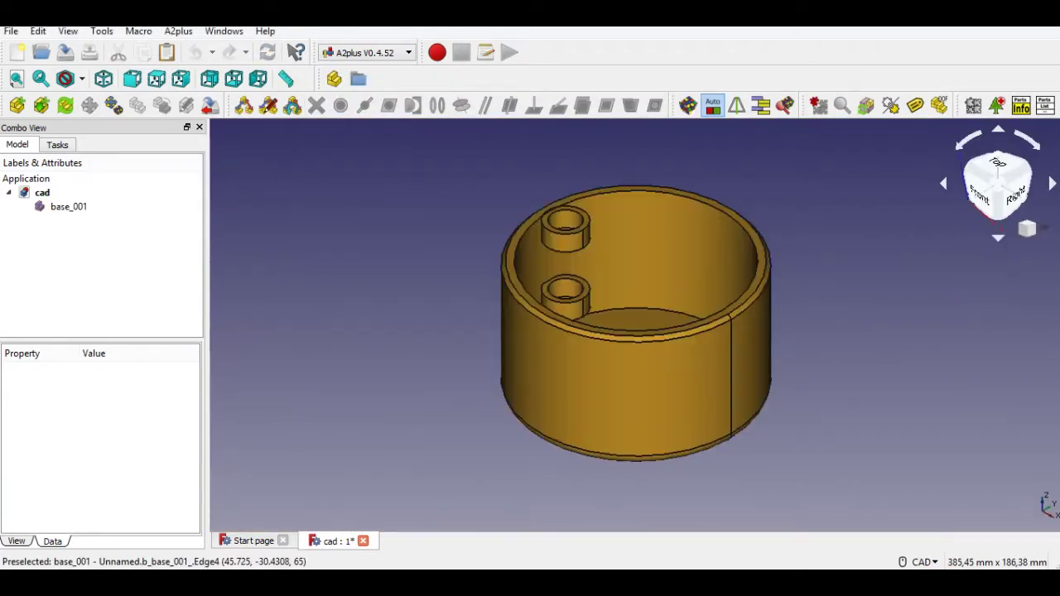
Import the top part into the assembly and place it above the base
middle_click_drag(767, 374, 735, 407)
scroll(740, 361, "up", 4)
scroll(740, 361, "down", 8)
middle_click_drag(740, 361, 678, 393)
scroll(710, 393, "down", 2)
left_click(16, 105)
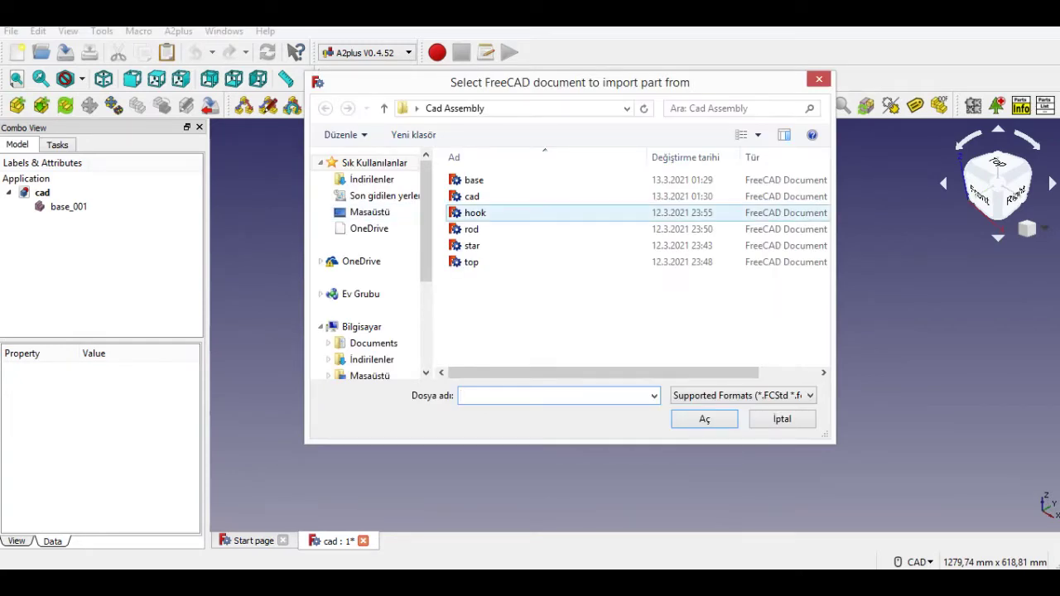
left_click(477, 228)
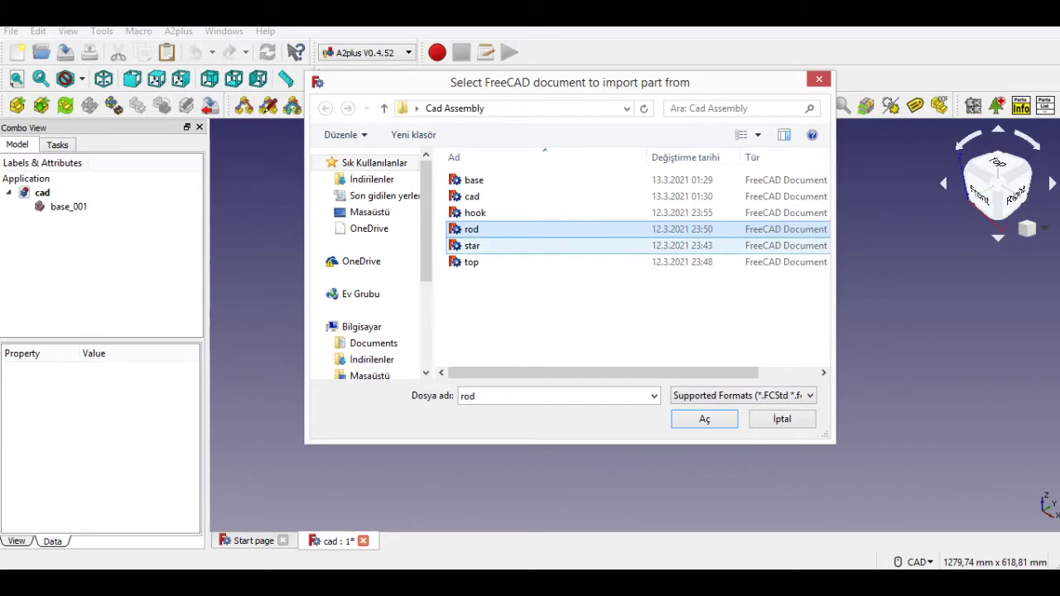
left_click(482, 262)
left_click(705, 419)
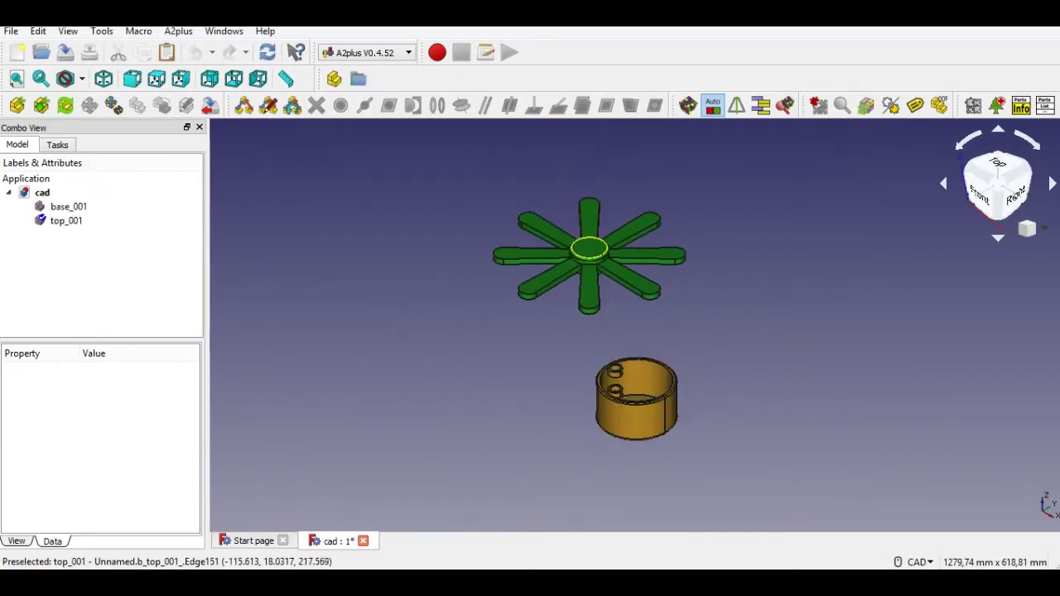
left_click(607, 221)
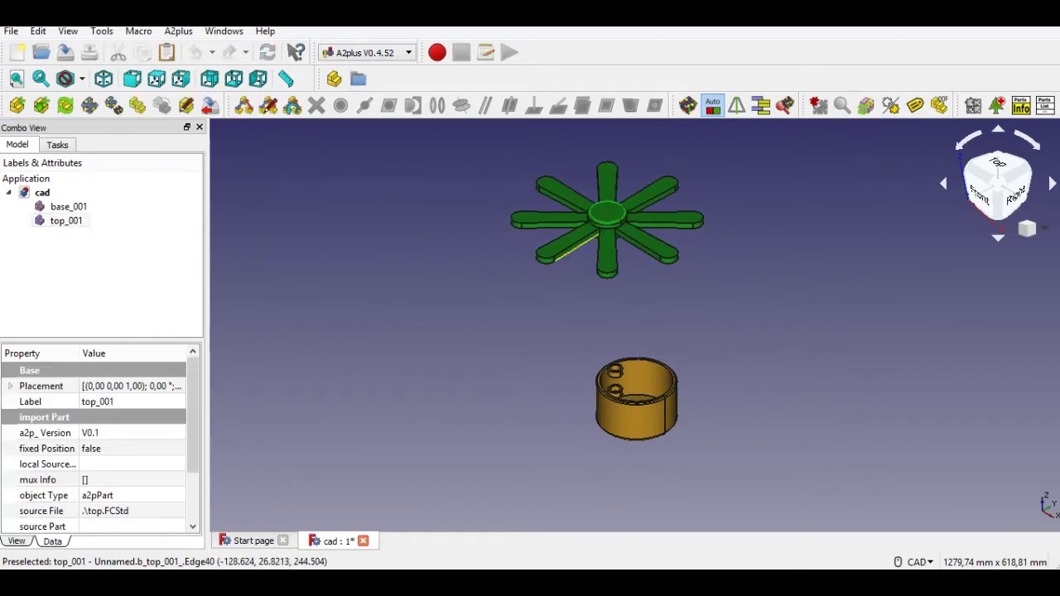
Import the rod part into the assembly and place it upright beside the base
left_click(17, 106)
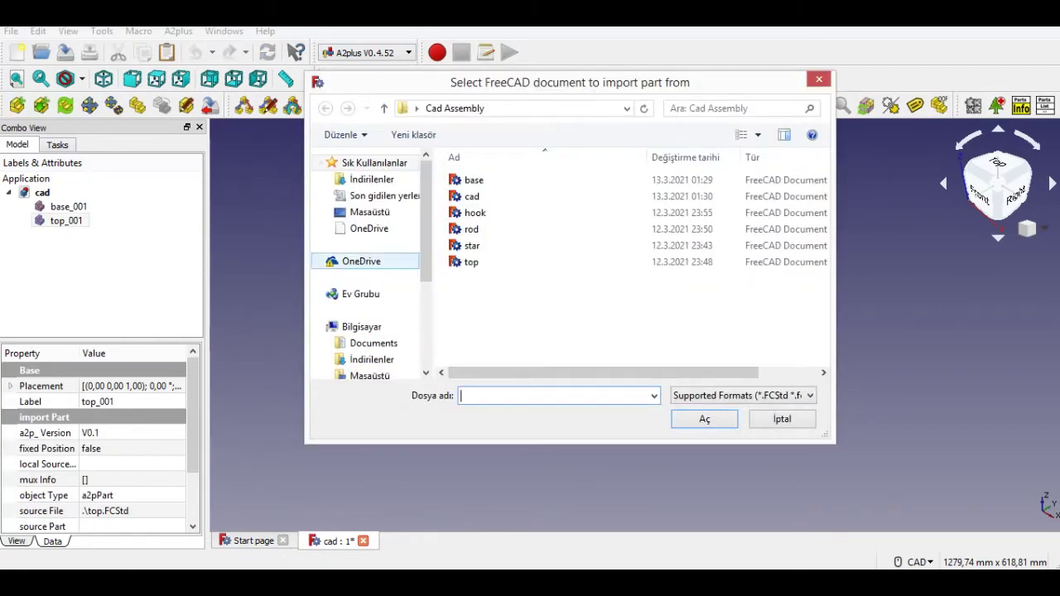
left_click(471, 229)
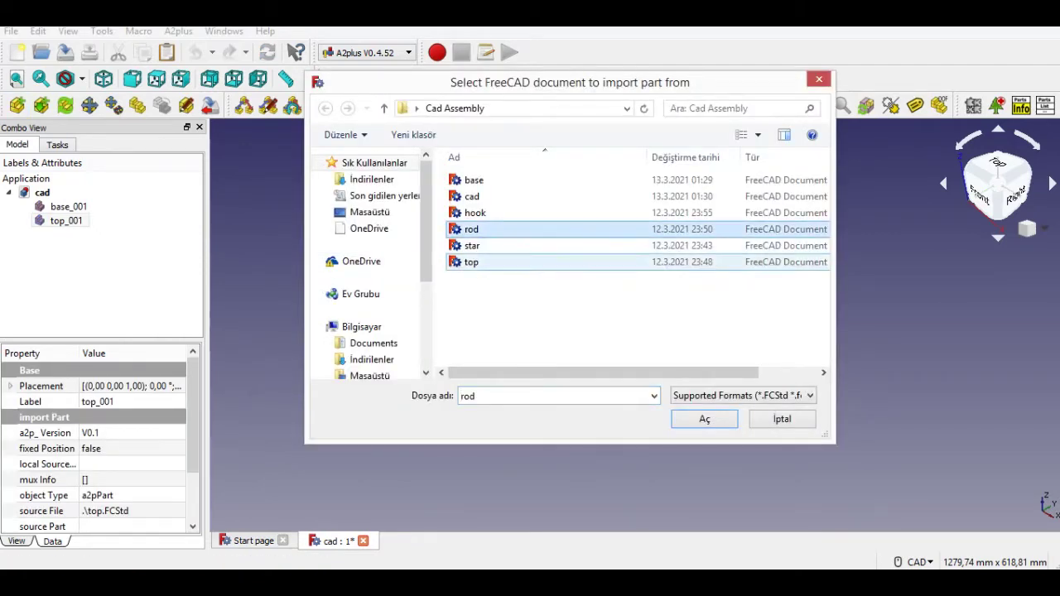
left_click(704, 419)
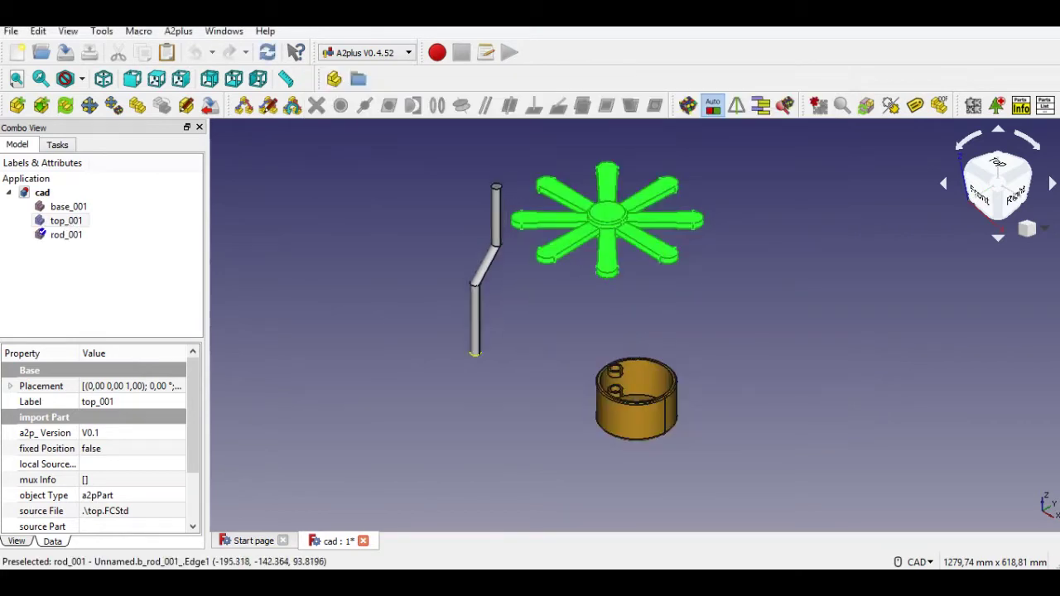
left_click(478, 414)
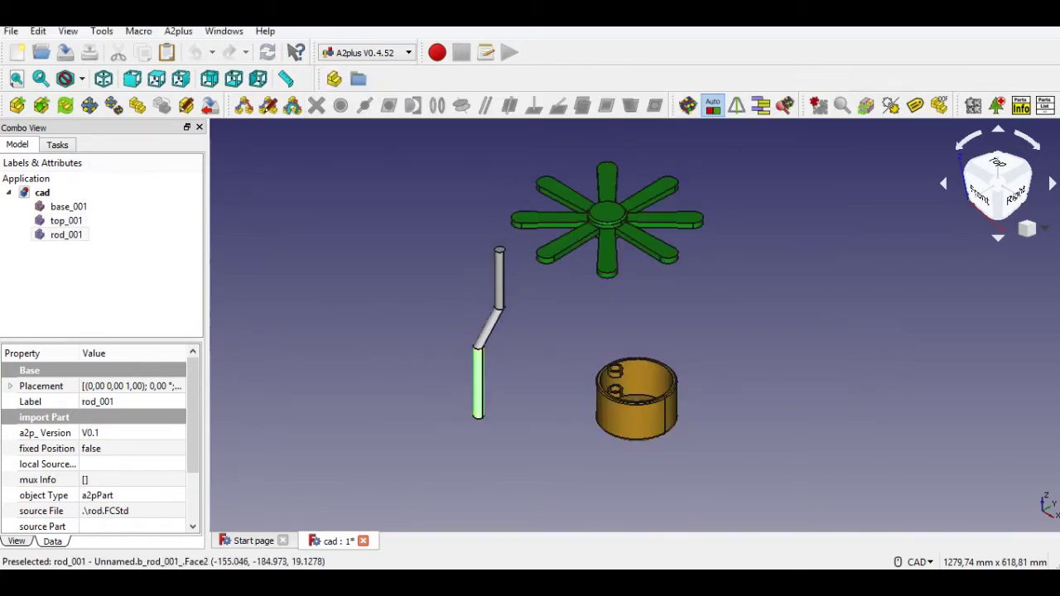
Import the Body shape from the star file and place it beside the rod's upper end
left_click(41, 105)
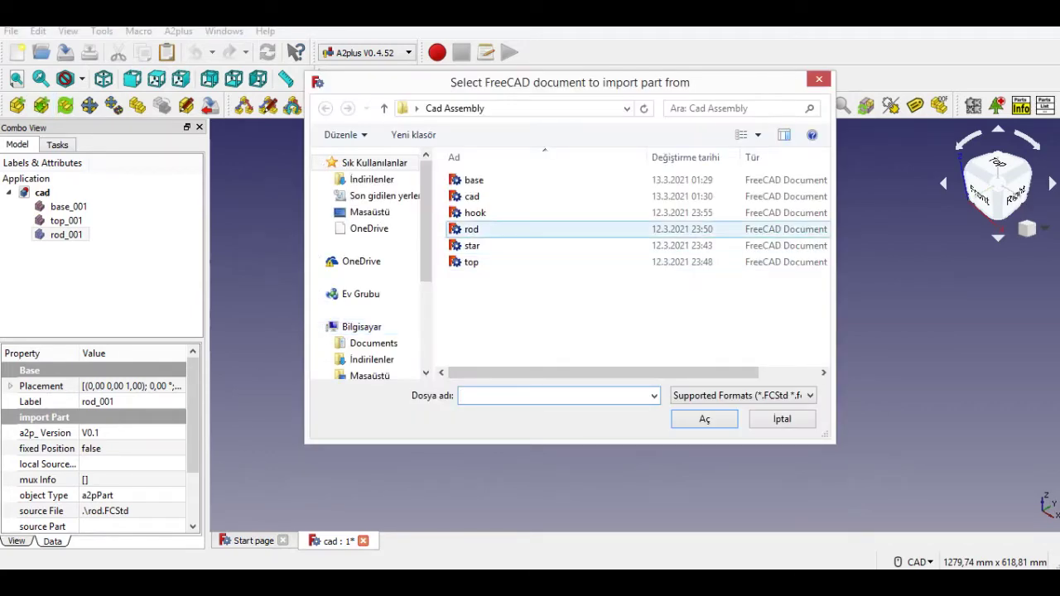
left_click(471, 245)
left_click(704, 419)
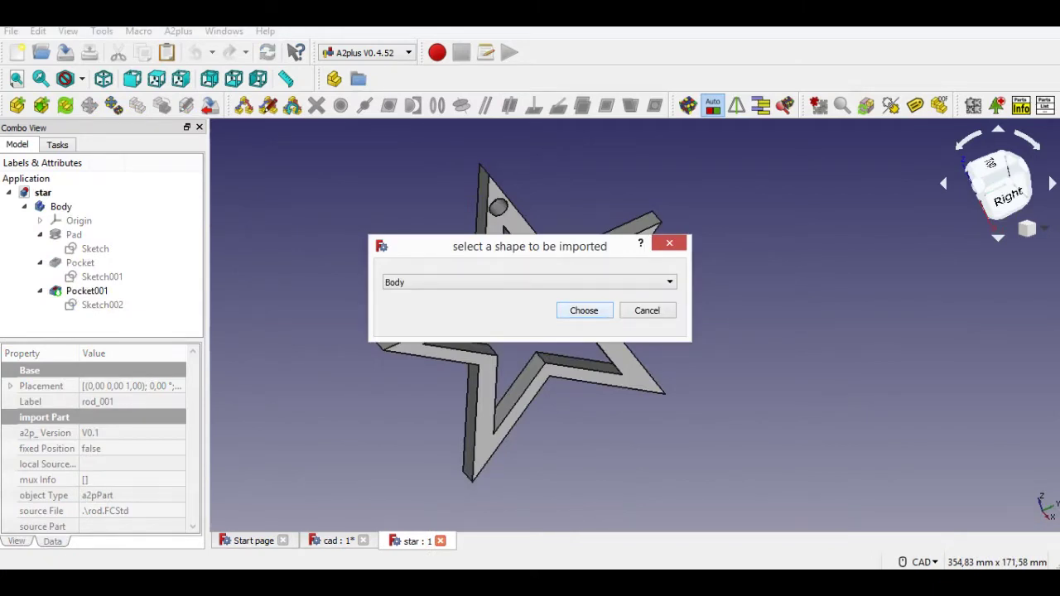
left_click(651, 283)
left_click(617, 295)
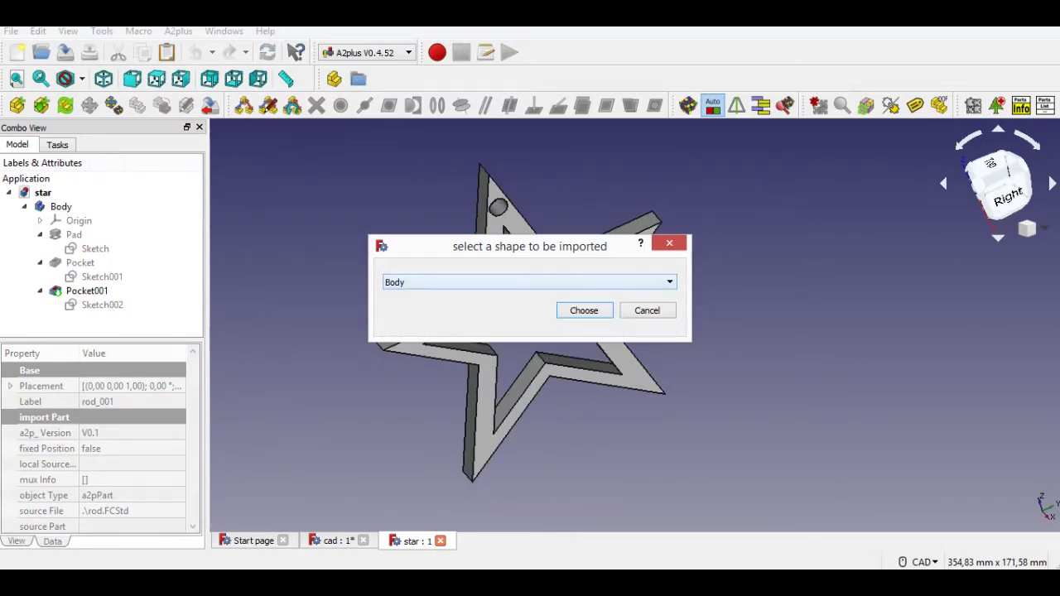
left_click(584, 310)
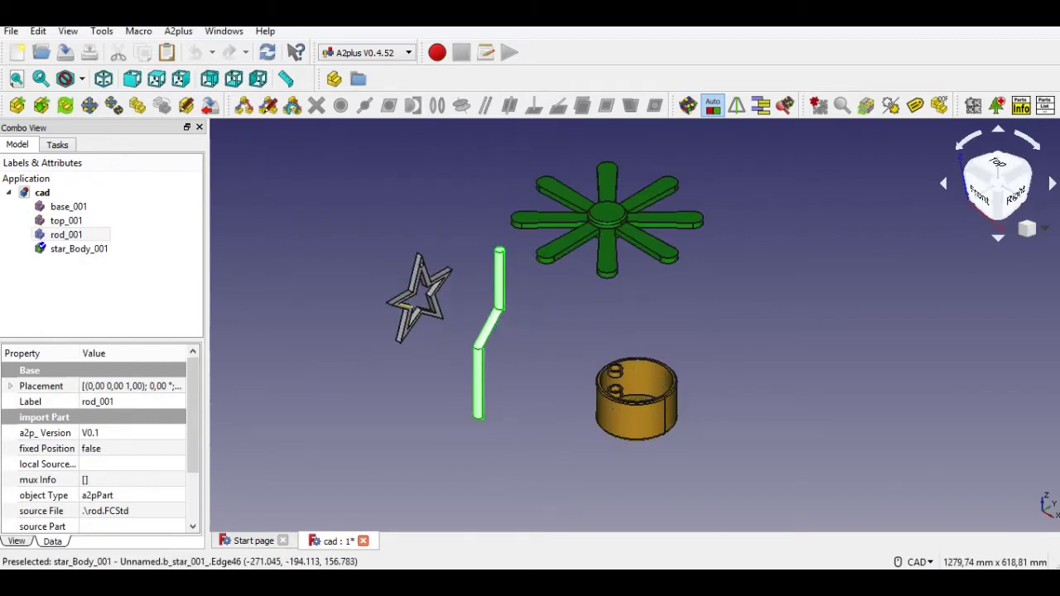
left_click(417, 295)
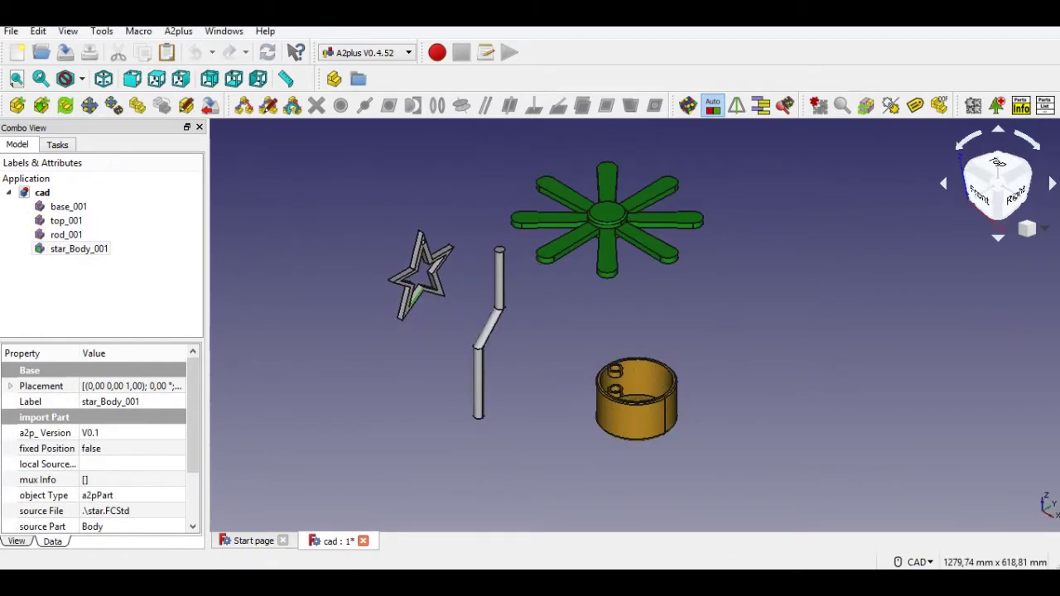
Import the hook part into the assembly and place it just above the star
left_click(17, 105)
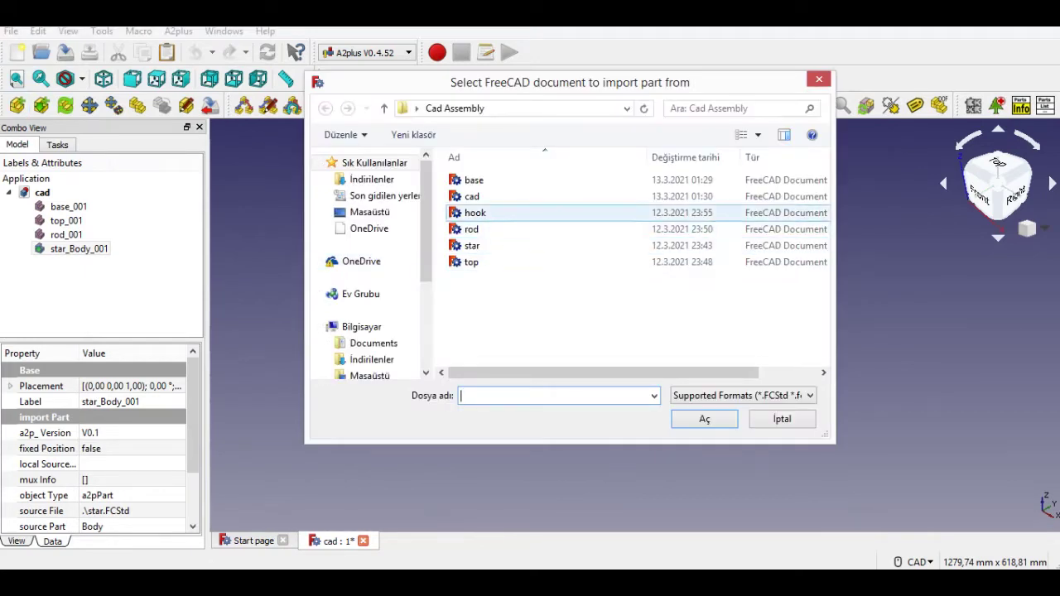
double_click(474, 213)
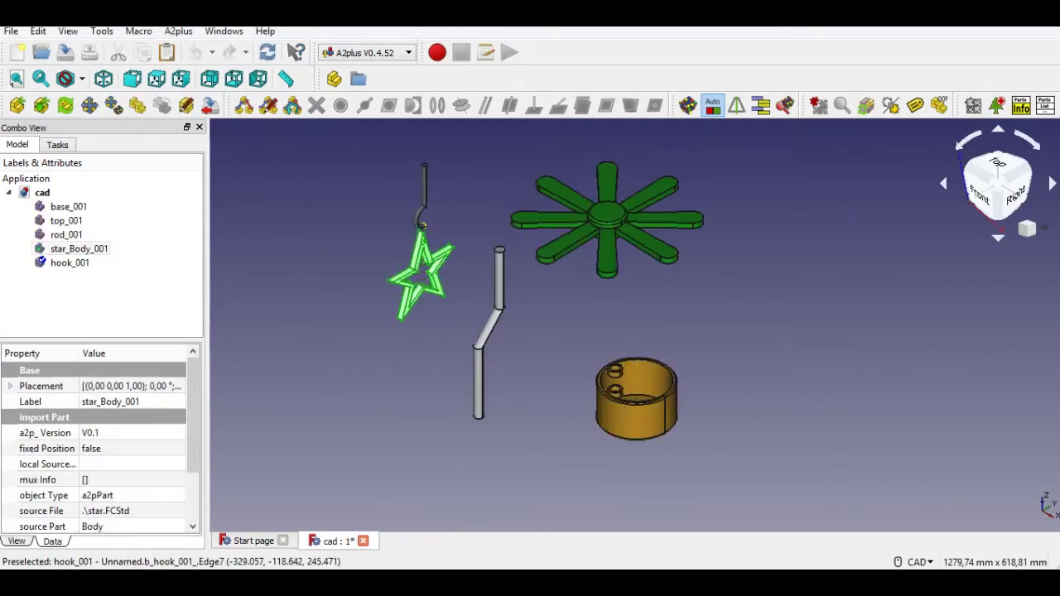
left_click(409, 203)
Undock and hide the Combo View to enlarge the 3D view of the assembly
middle_click_drag(499, 250, 481, 240)
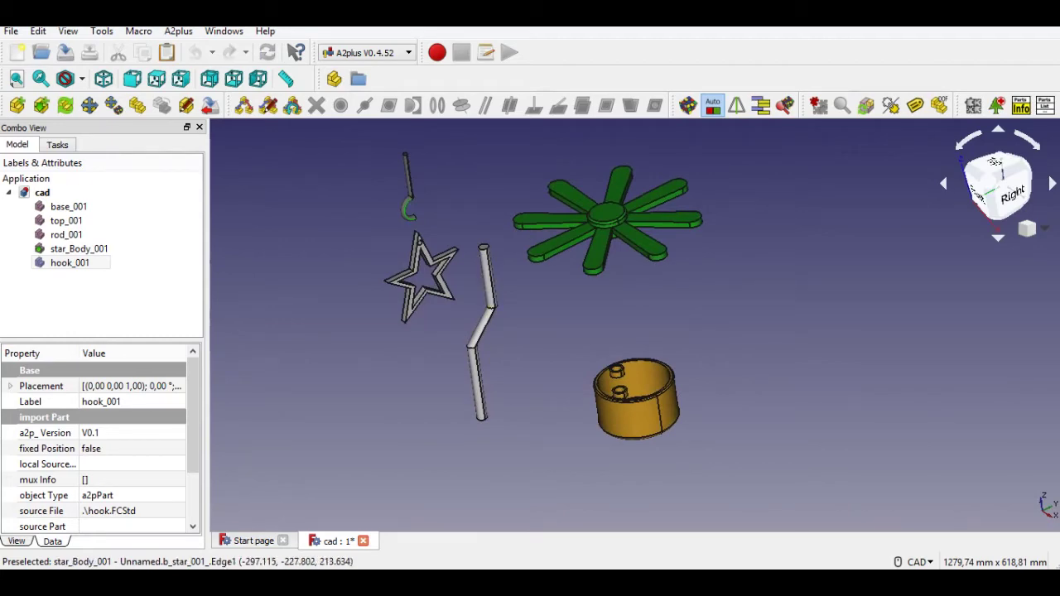
scroll(632, 325, "up", 2)
middle_click_drag(422, 273, 423, 240)
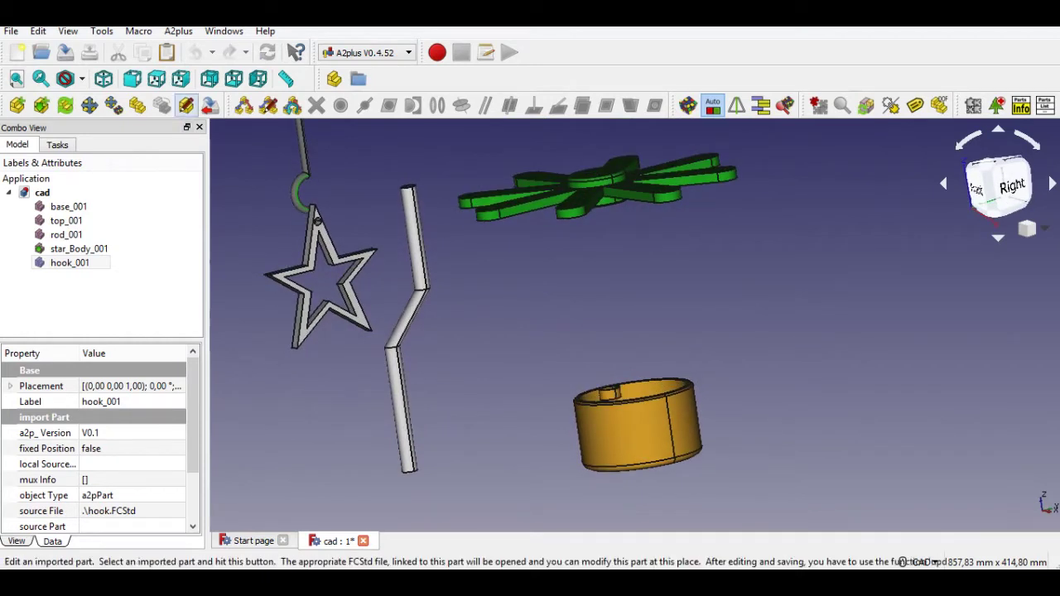
left_click(187, 128)
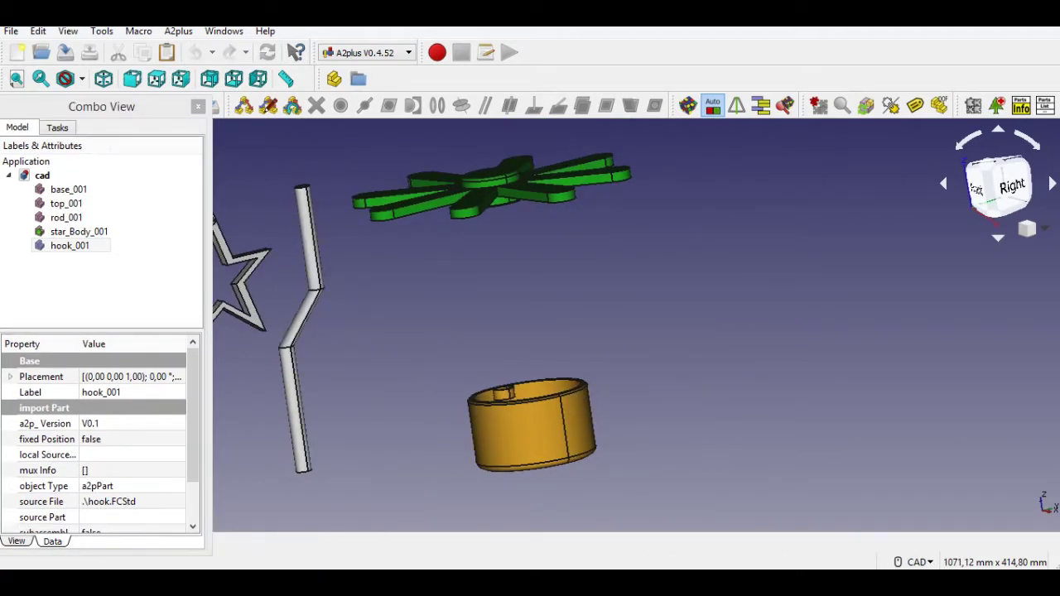
left_click(198, 107)
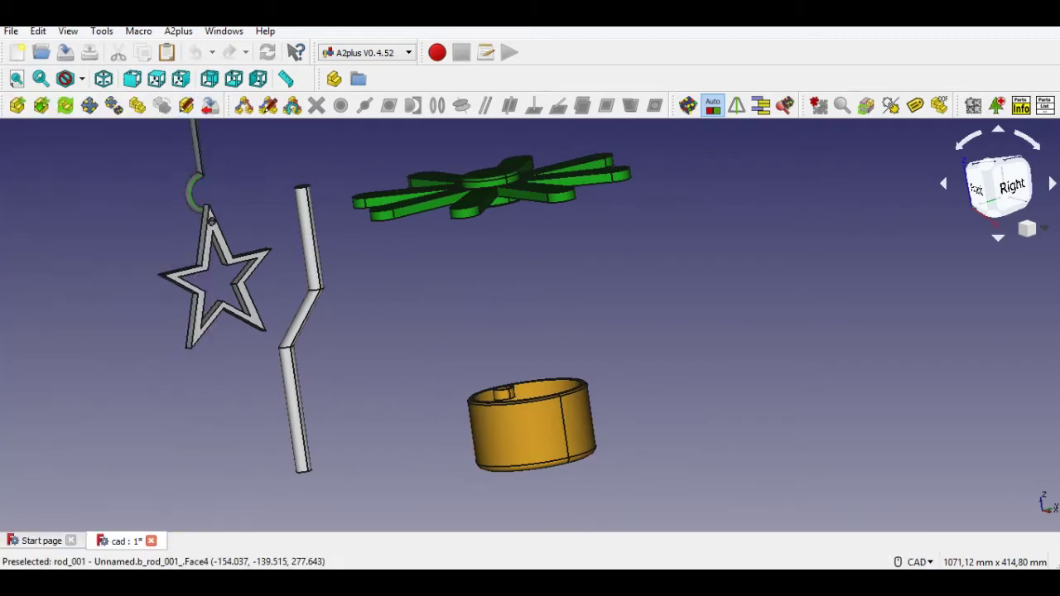
Move the green top part farther from the base and closer to the rod's upper end
middle_click_drag(312, 209, 409, 260)
middle_click_drag(408, 361, 405, 397)
left_click(114, 106)
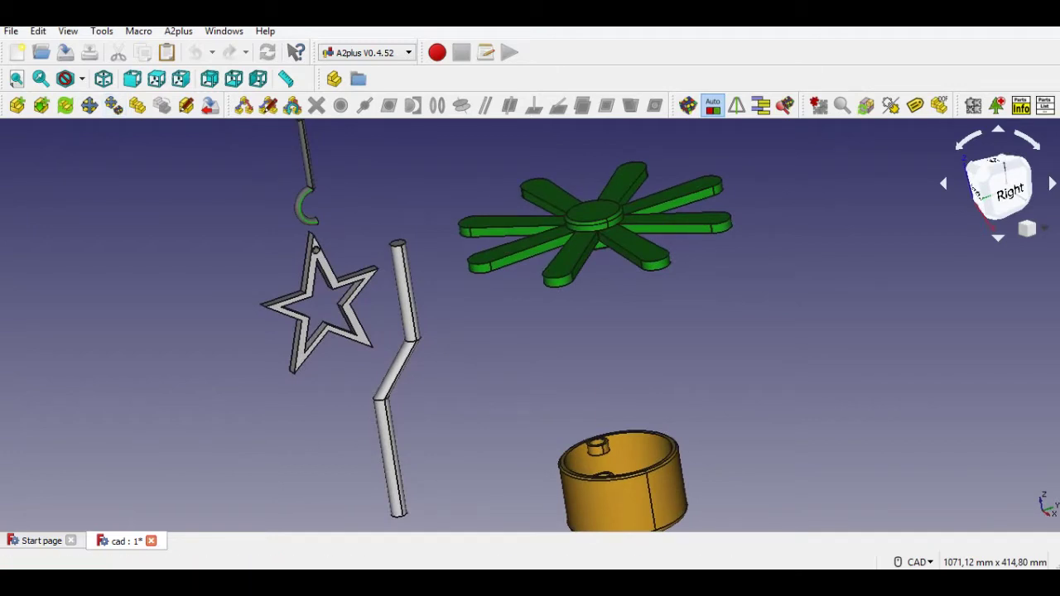
left_click(606, 222)
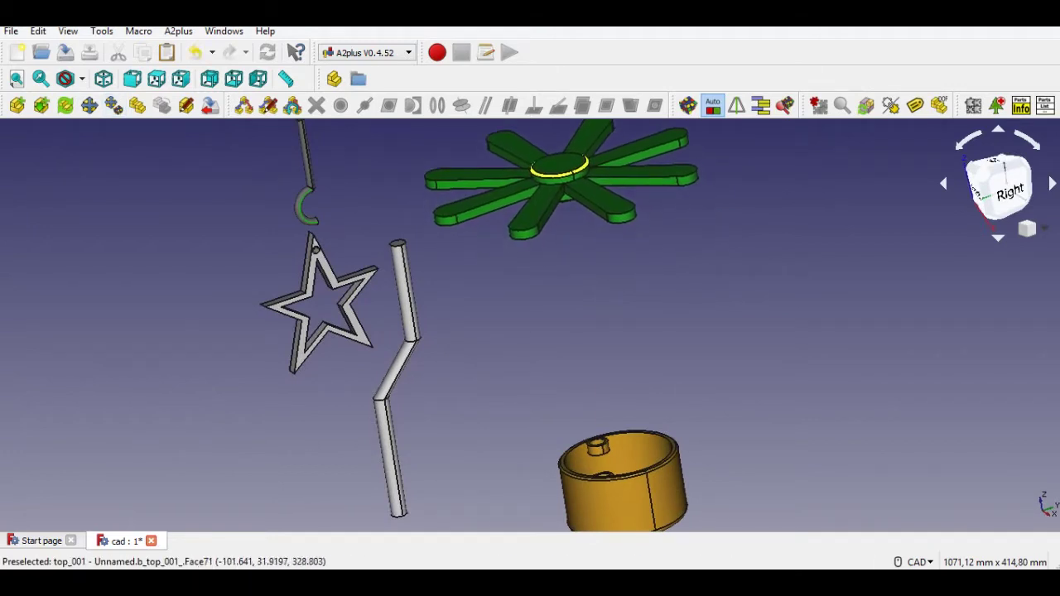
left_click(531, 172)
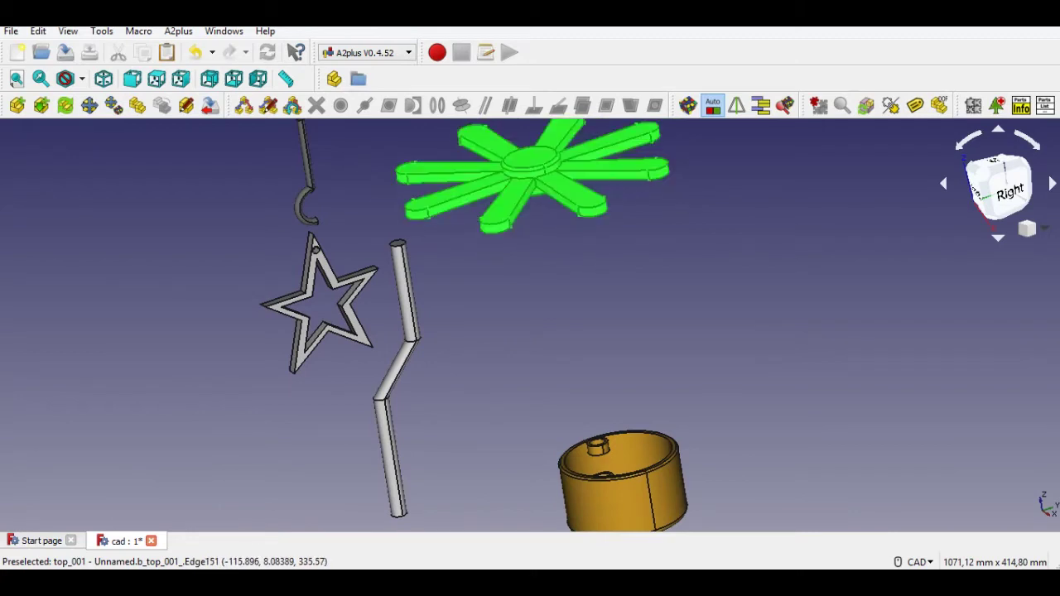
Add an axis coincident constraint between the rod's lower section and the base's lower ring hole, direction aligned and rotation unlocked
left_click(538, 269)
middle_click_drag(599, 443, 514, 408)
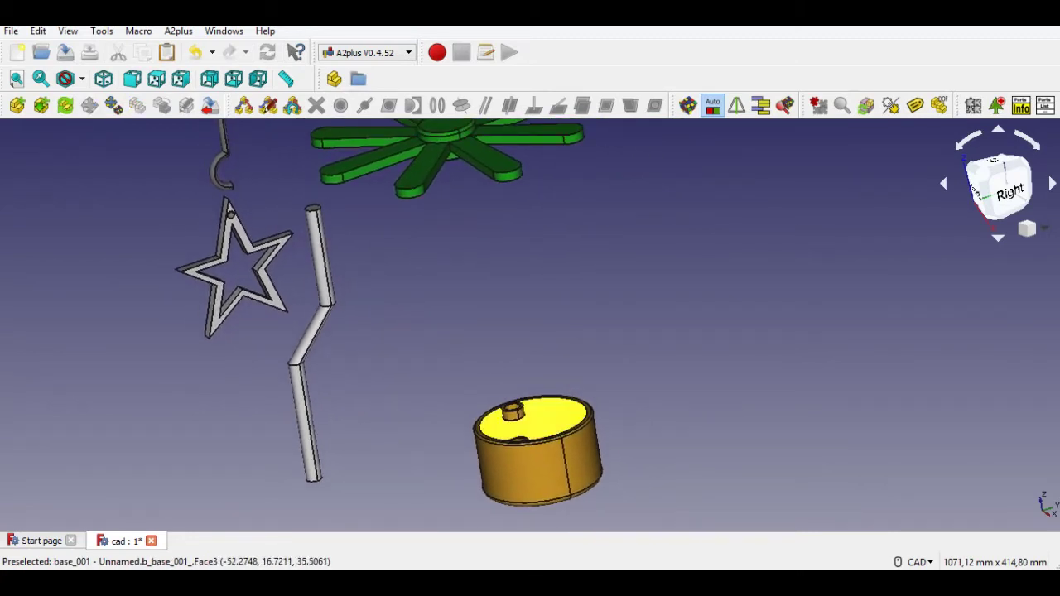
scroll(528, 424, "up", 2)
middle_click_drag(531, 424, 539, 389)
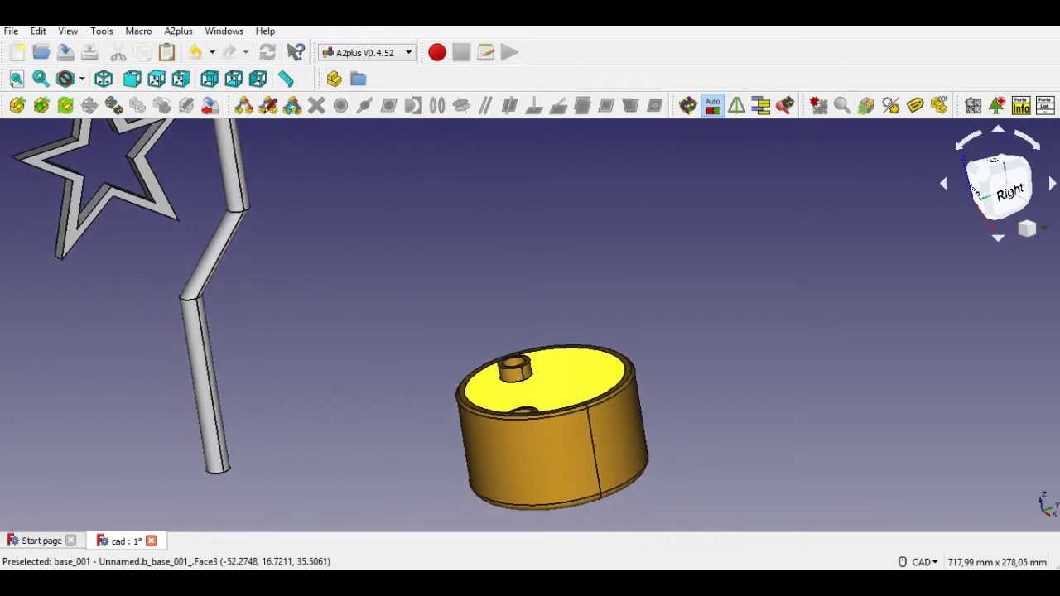
left_click(244, 106)
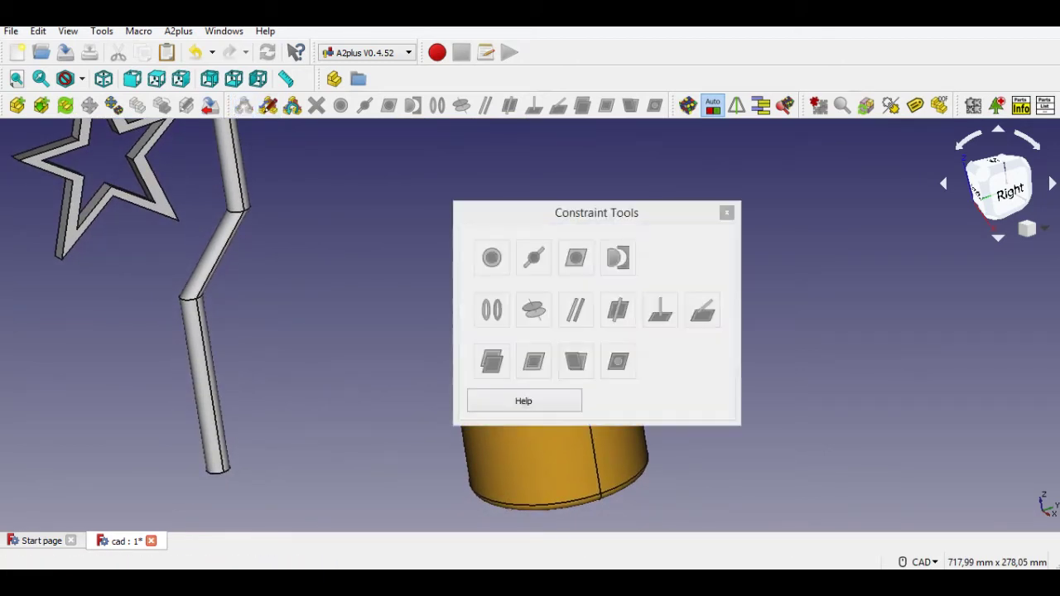
left_click_drag(596, 213, 846, 247)
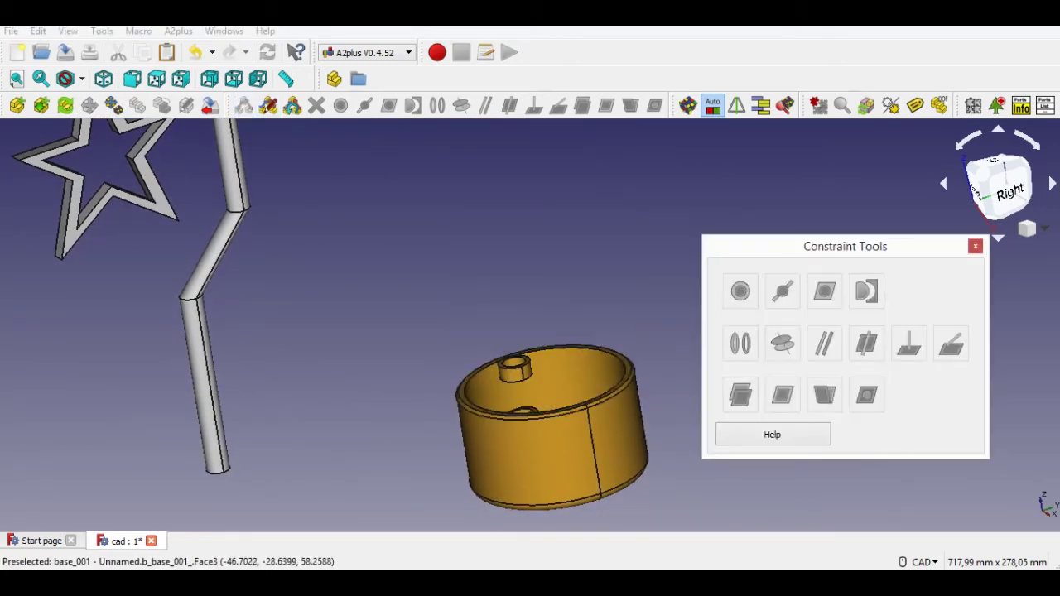
left_click(205, 378)
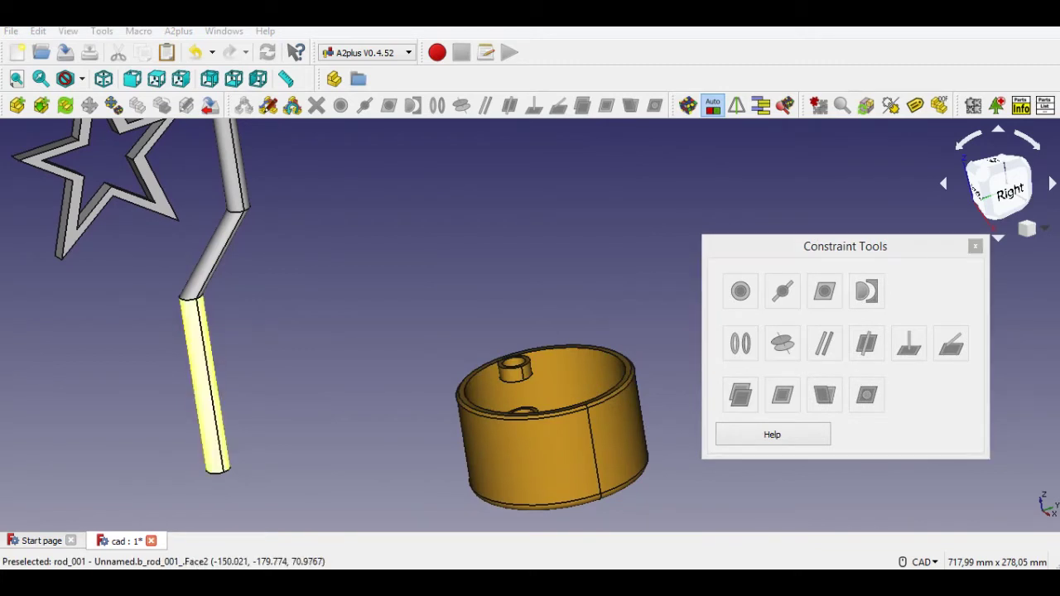
middle_click_drag(573, 378, 570, 413)
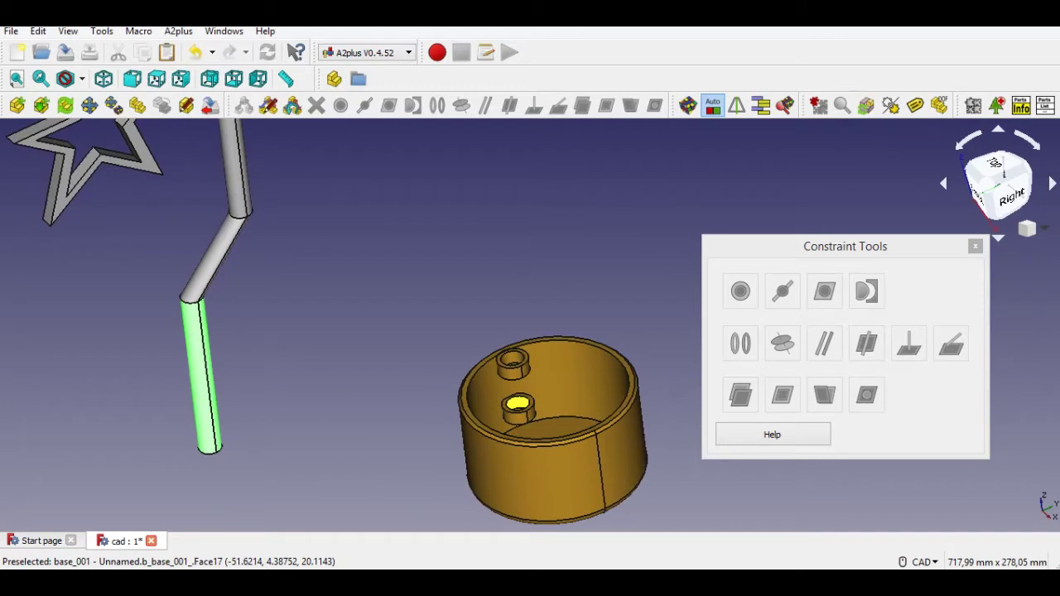
left_click(519, 404, "ctrl")
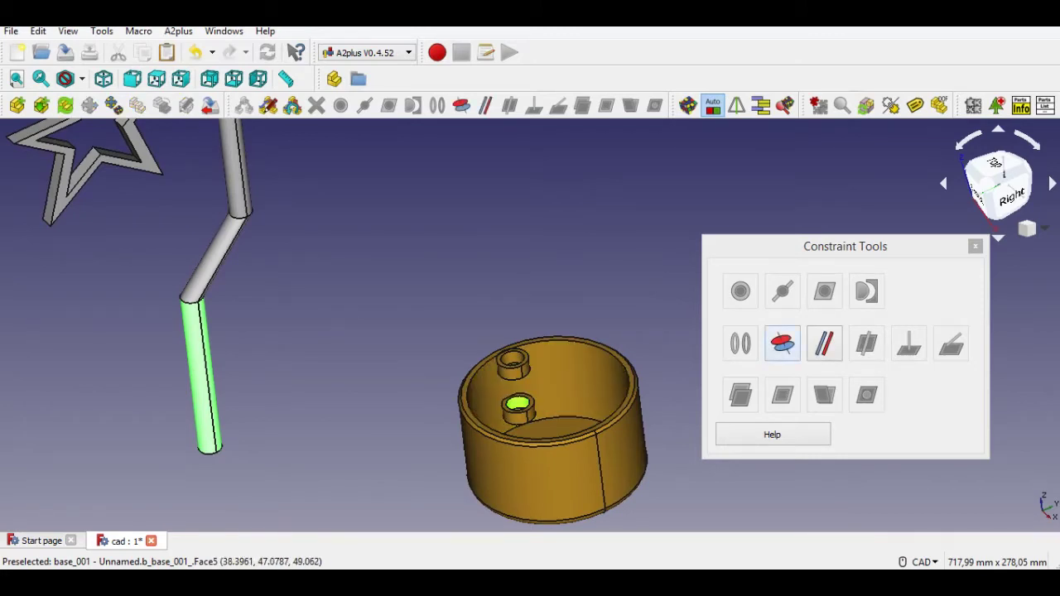
left_click(783, 344)
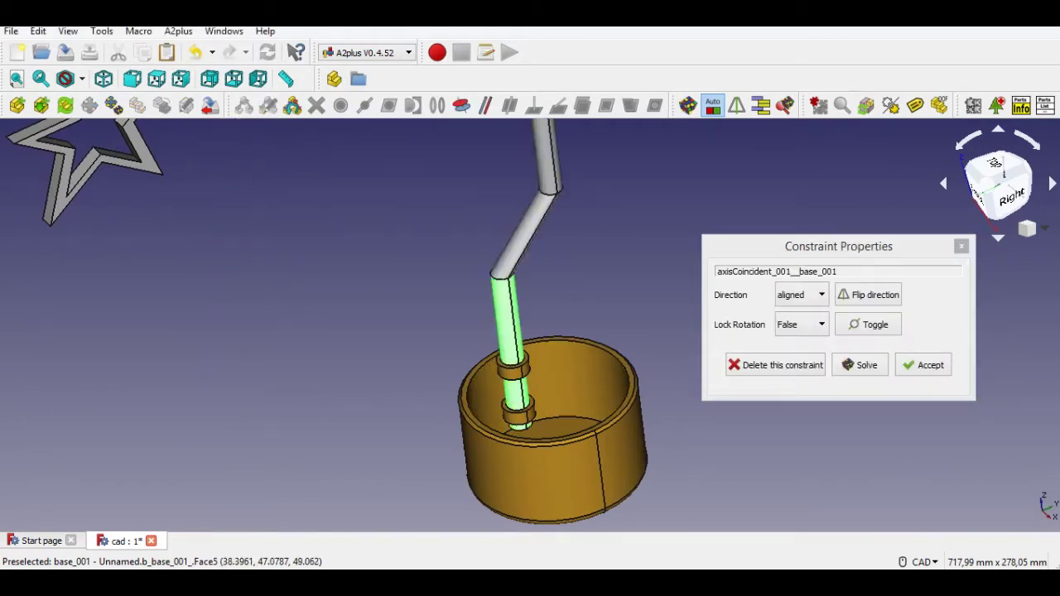
left_click(923, 365)
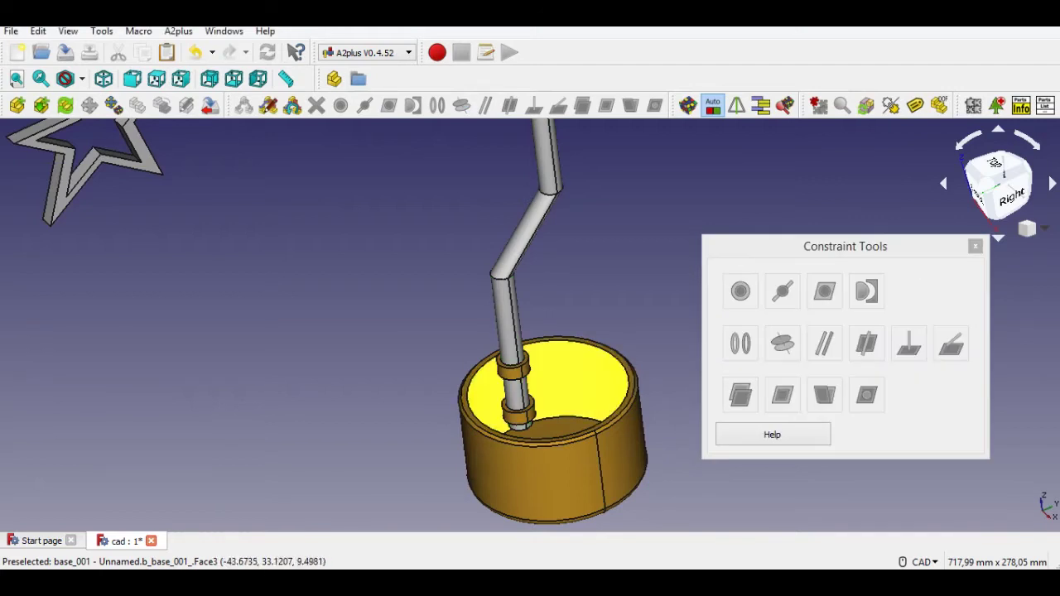
Add a point identity constraint between the rod's bottom circular edge and the lower ring's bottom edge, and close the constraint tools
scroll(562, 407, "up", 4)
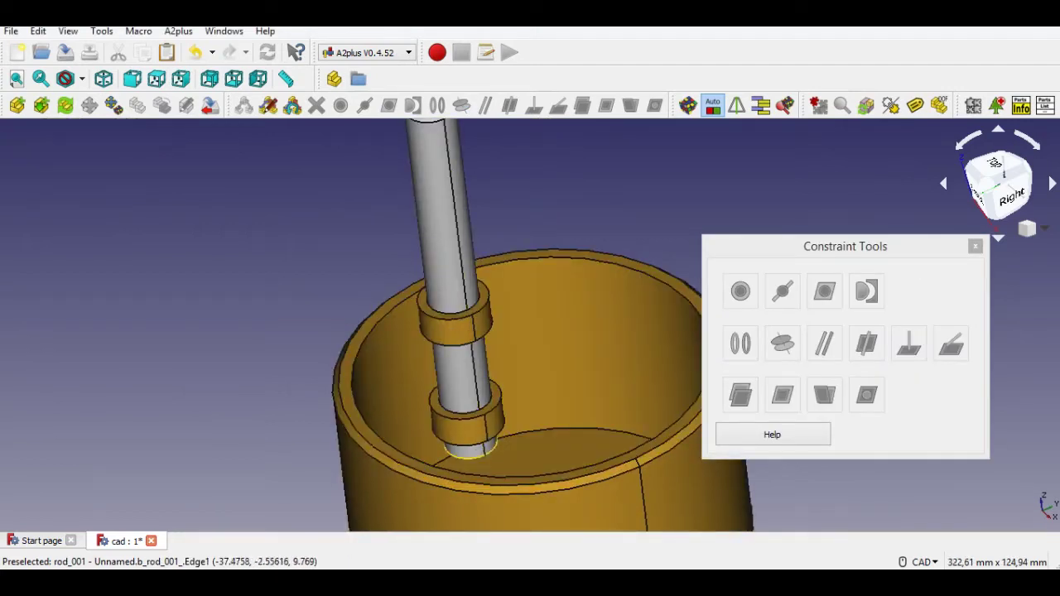
left_click(472, 458)
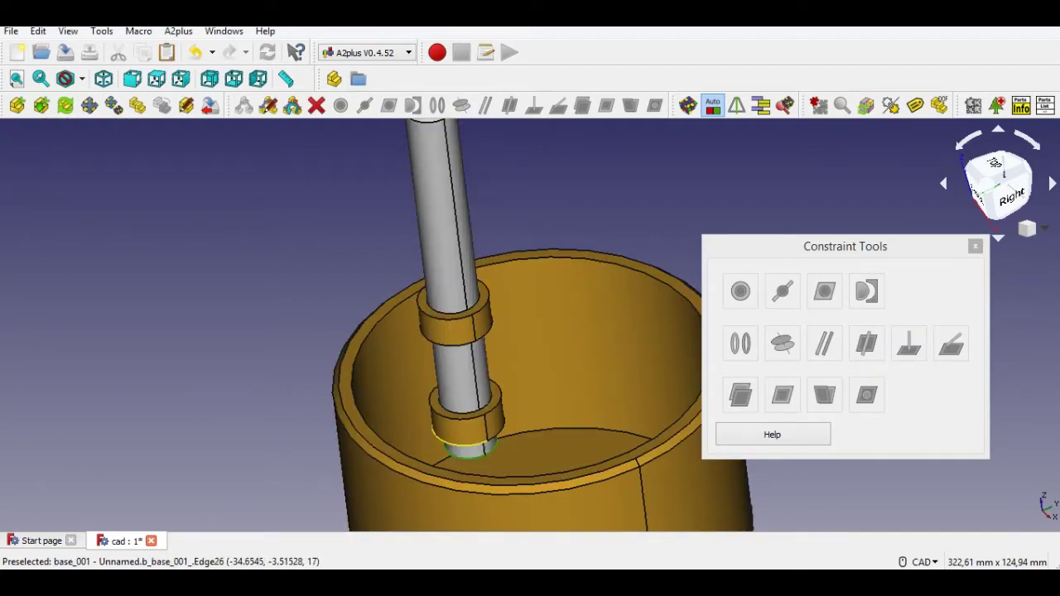
left_click(467, 446, "ctrl")
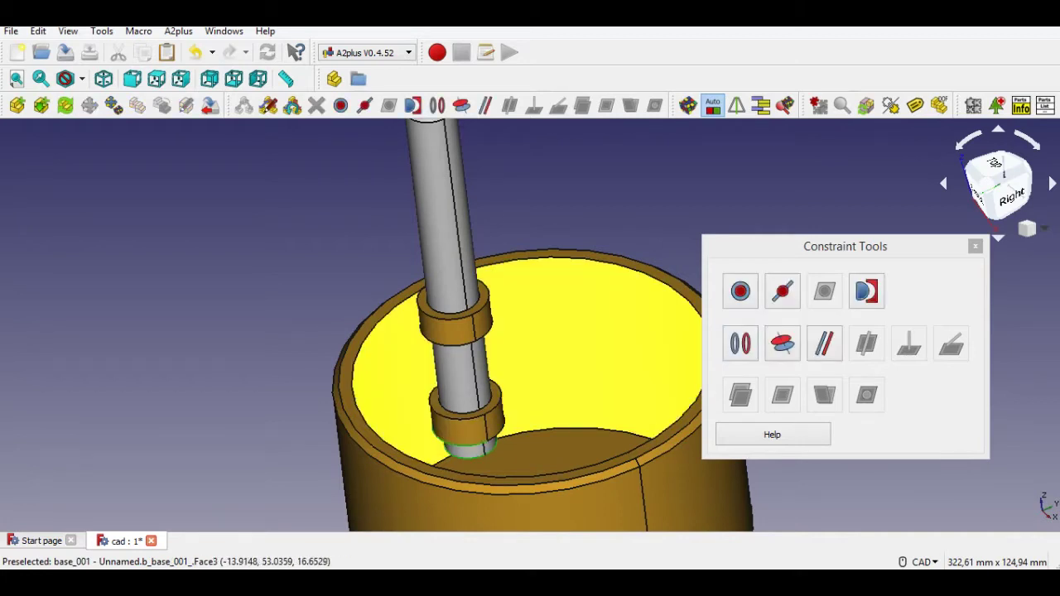
left_click(740, 291)
left_click(922, 307)
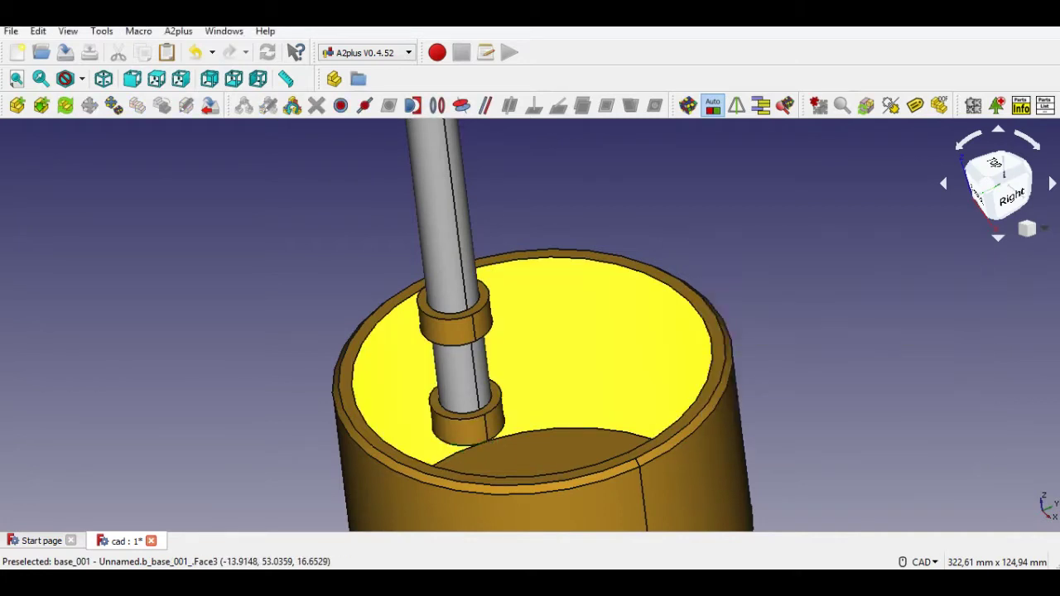
scroll(625, 273, "down", 4)
scroll(614, 264, "down", 4)
middle_click_drag(613, 263, 593, 382)
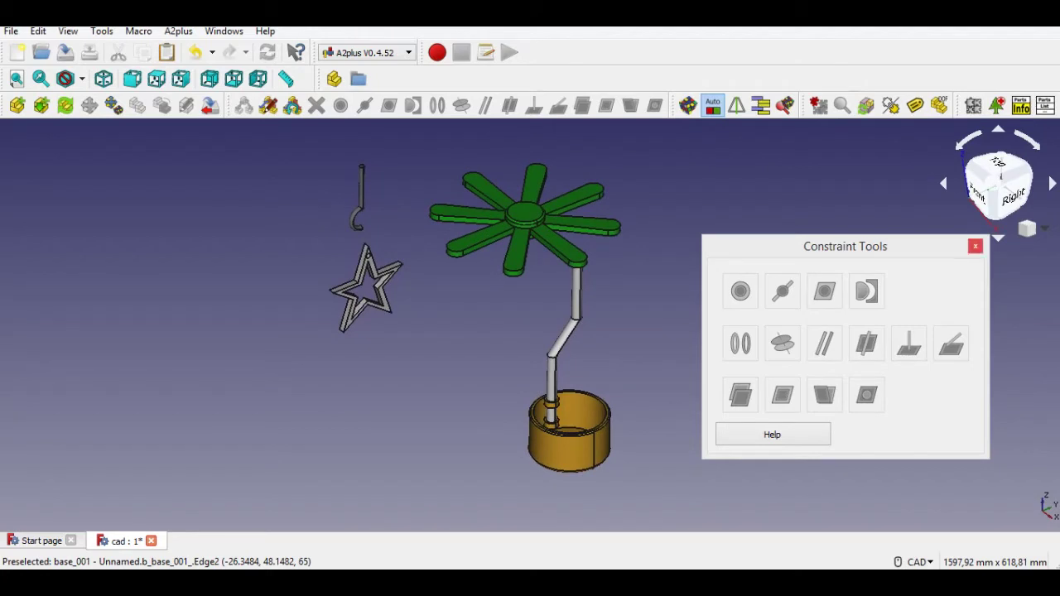
left_click(976, 246)
Switch the 3D view to perspective projection with the whole assembly in view
left_click(1030, 226)
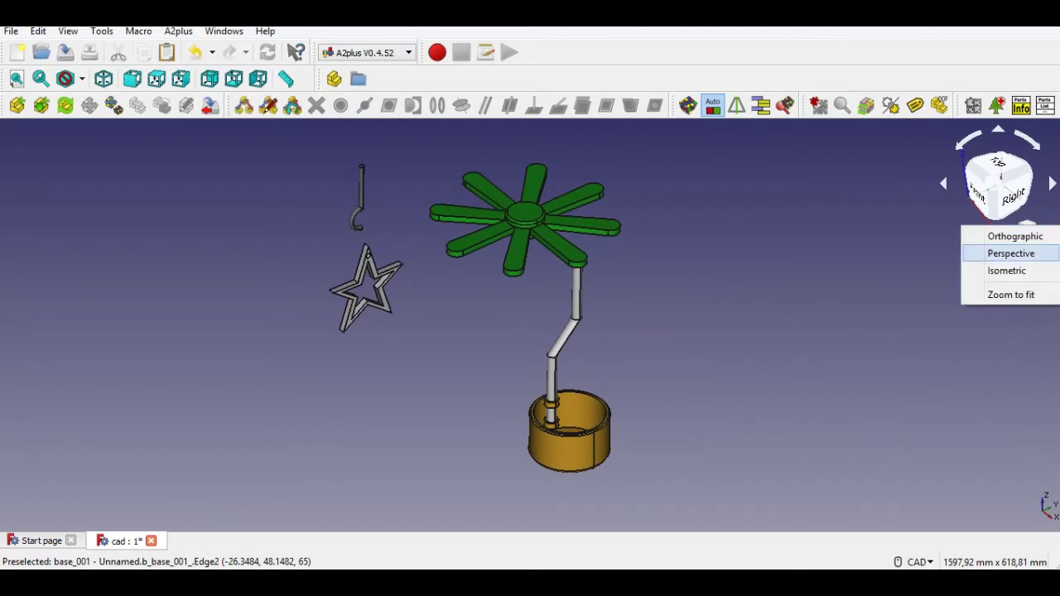
left_click(1011, 254)
middle_click_drag(586, 391, 610, 366)
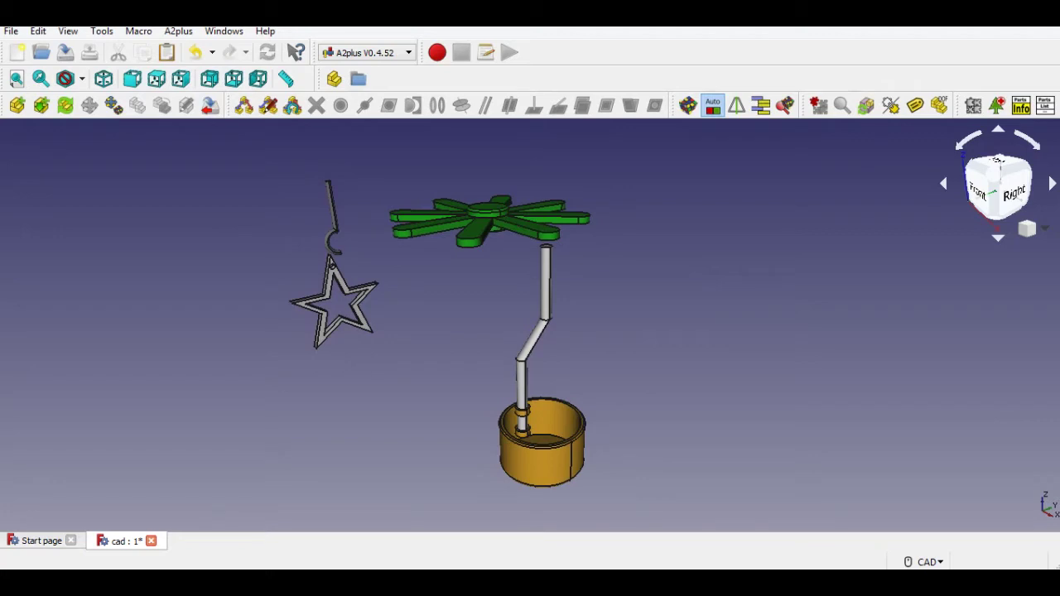
Rotate the rod by -60° about its vertical axis inside the base
left_click(534, 339)
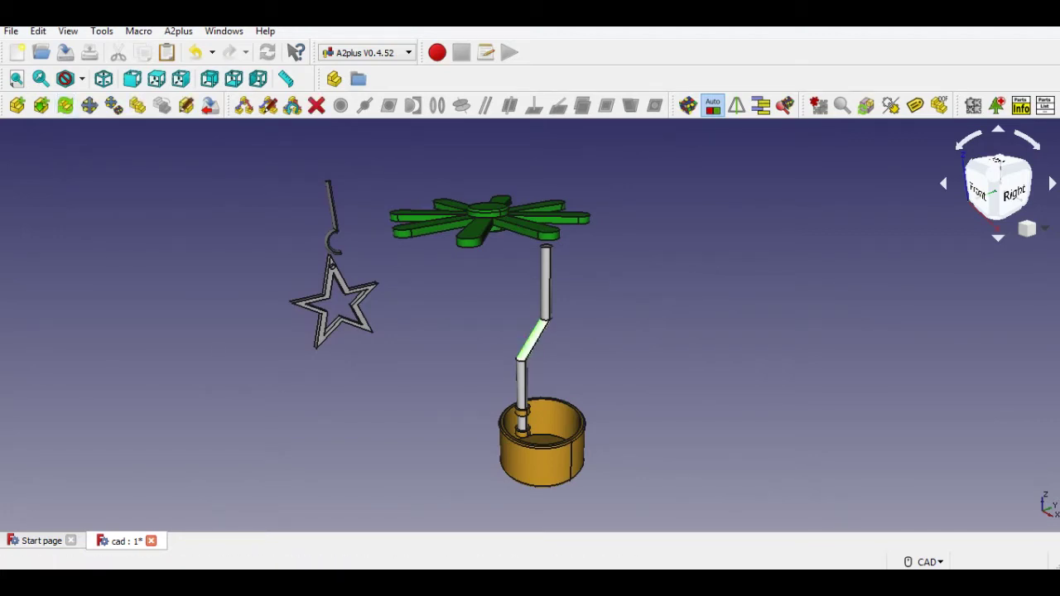
left_click(89, 105)
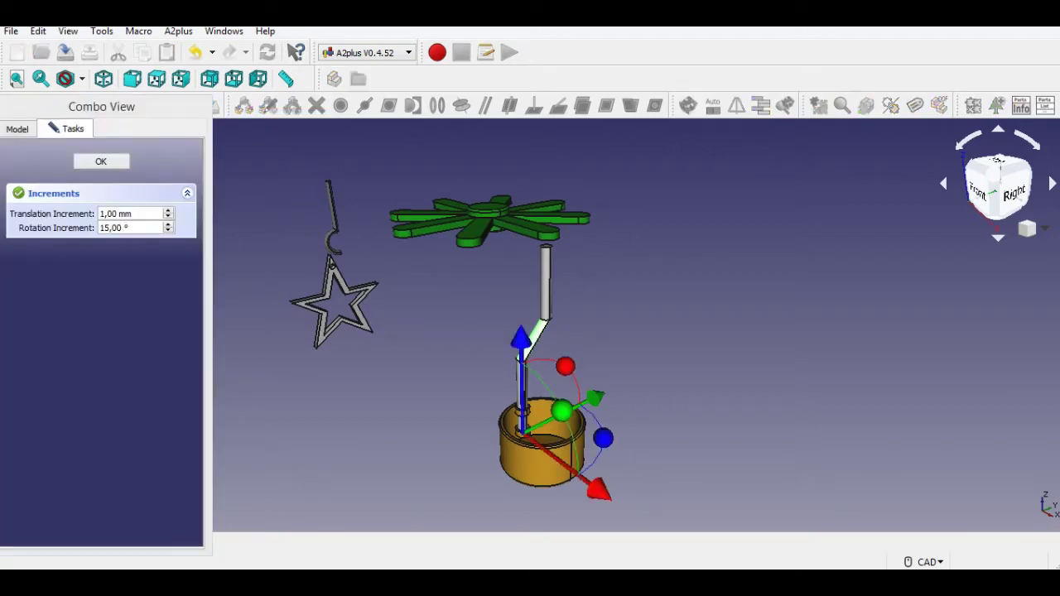
left_click_drag(603, 438, 559, 484)
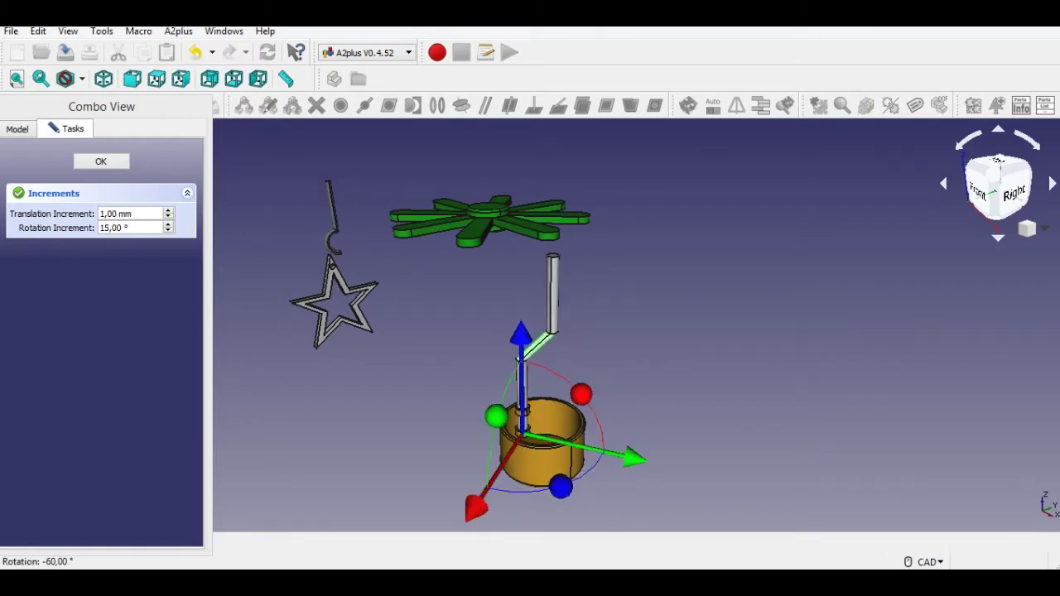
middle_click_drag(559, 484, 590, 447)
mouse_move(591, 448)
left_mouse_down()
mouse_move(610, 438)
mouse_move(592, 447)
left_mouse_up()
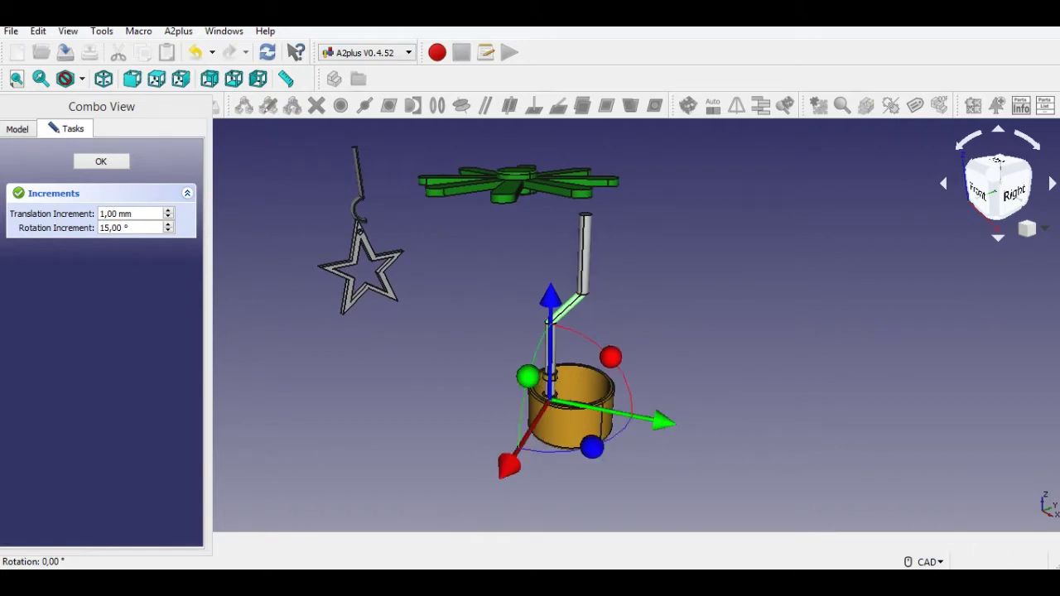
left_click(101, 161)
Reapply perspective projection and set the assembly to the isometric view
mouse_move(364, 273)
middle_mouse_down()
mouse_move(369, 332)
mouse_move(367, 288)
middle_mouse_up()
left_click(1035, 232)
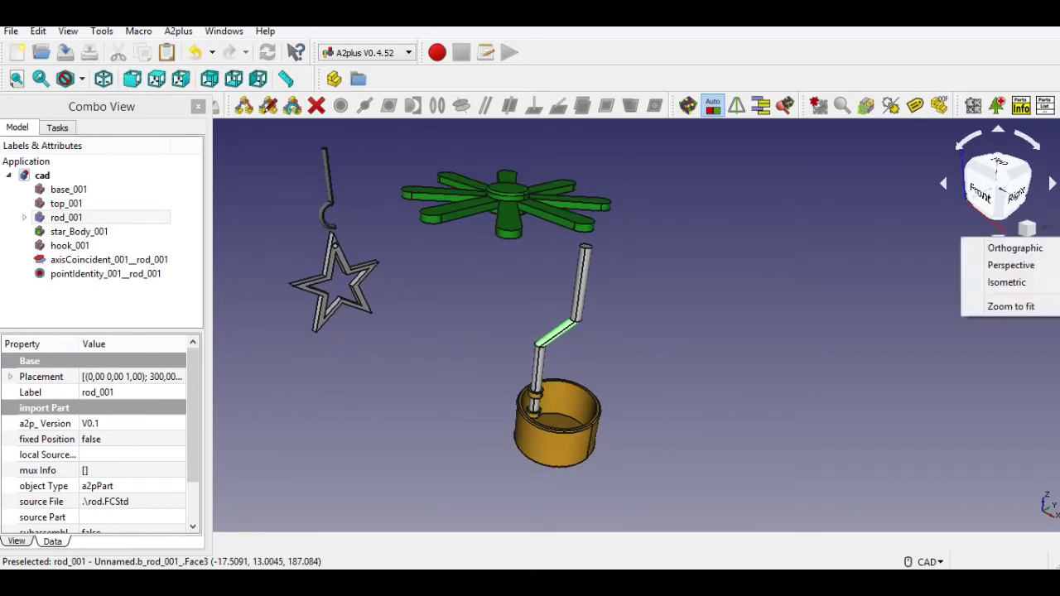
left_click(1010, 265)
middle_click_drag(557, 333, 534, 342)
left_click(1027, 229)
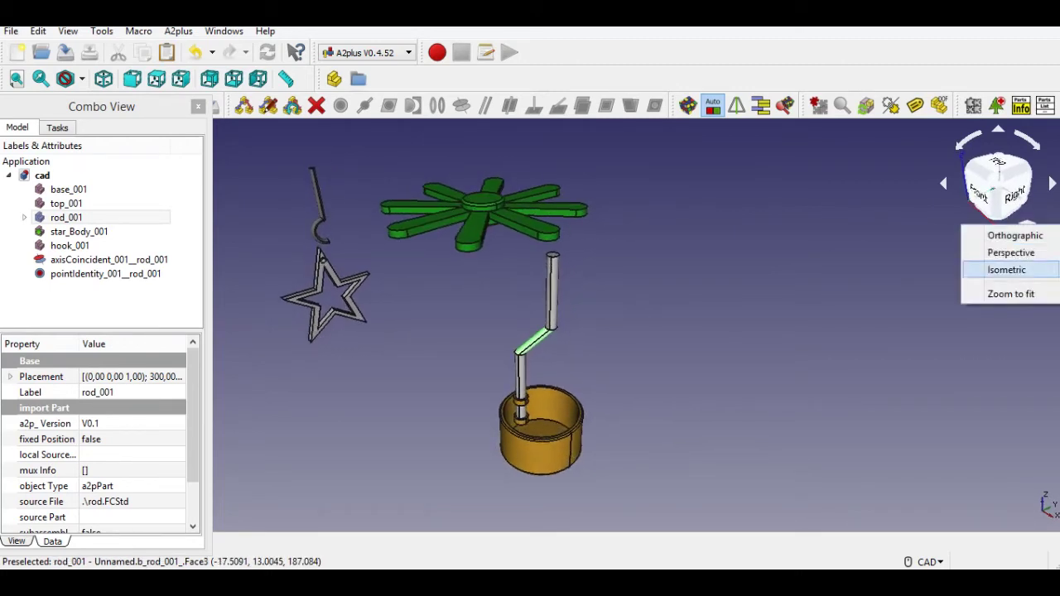
left_click(1012, 267)
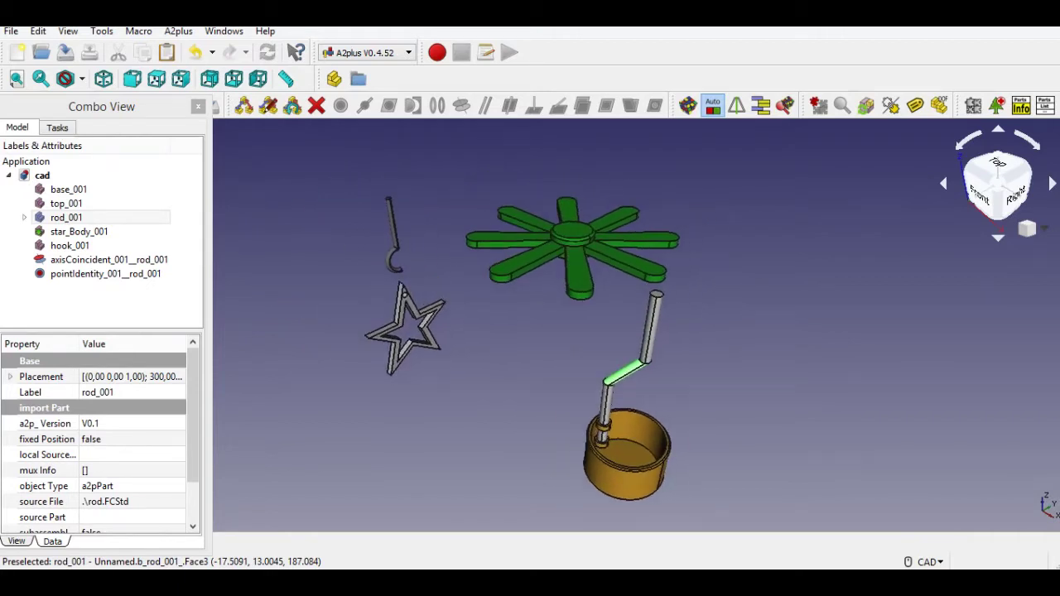
Add an axis coincident constraint between the rod's upper end and the green top part's central hole, direction opposed and rotation unlocked
middle_click_drag(586, 332, 615, 264)
scroll(564, 266, "up", 5)
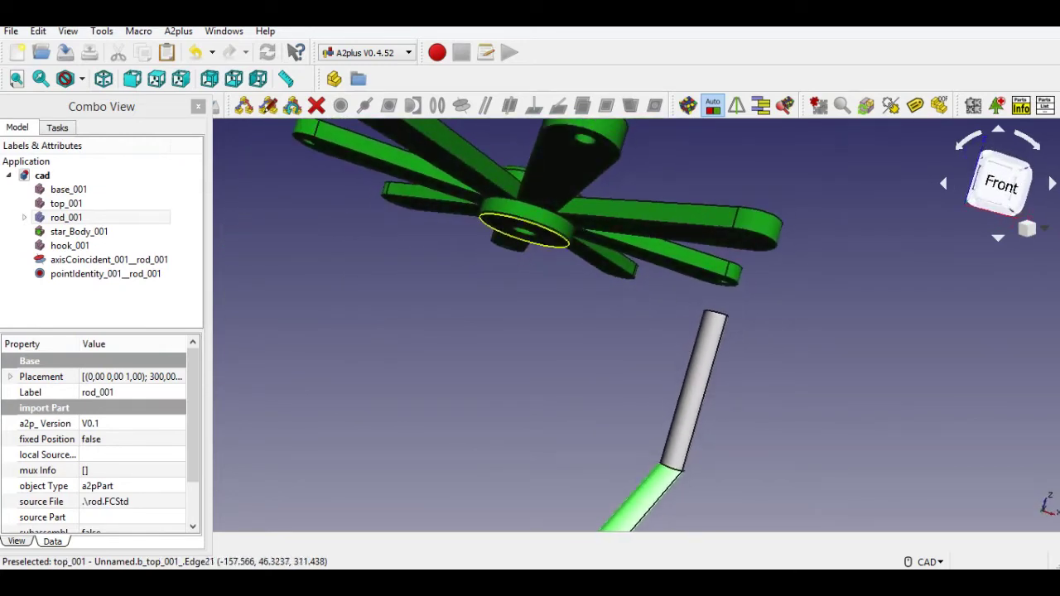
left_click(243, 105)
left_click_drag(828, 245, 915, 300)
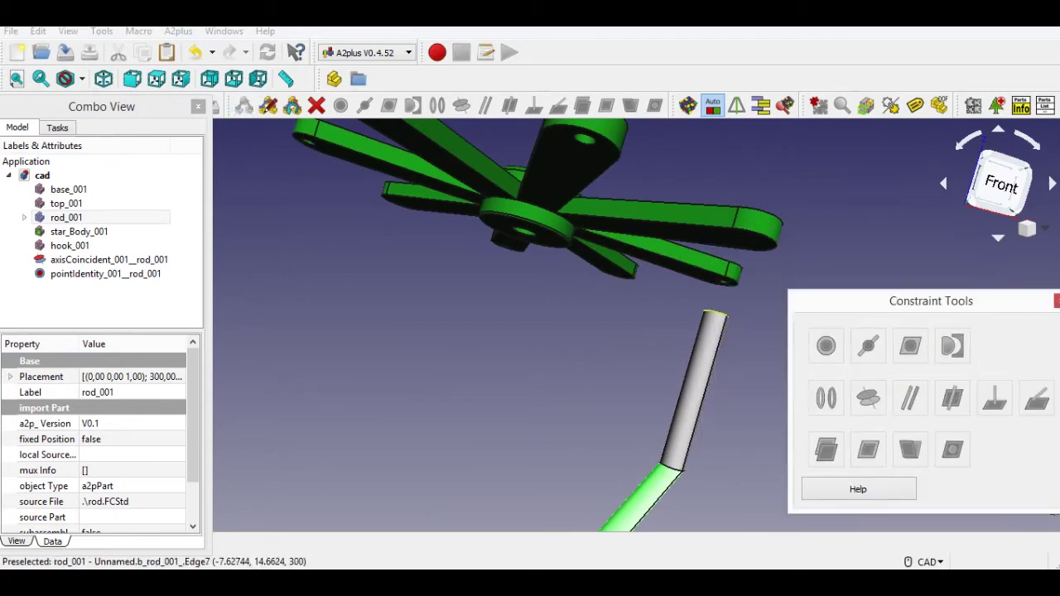
middle_click_drag(719, 312, 767, 282)
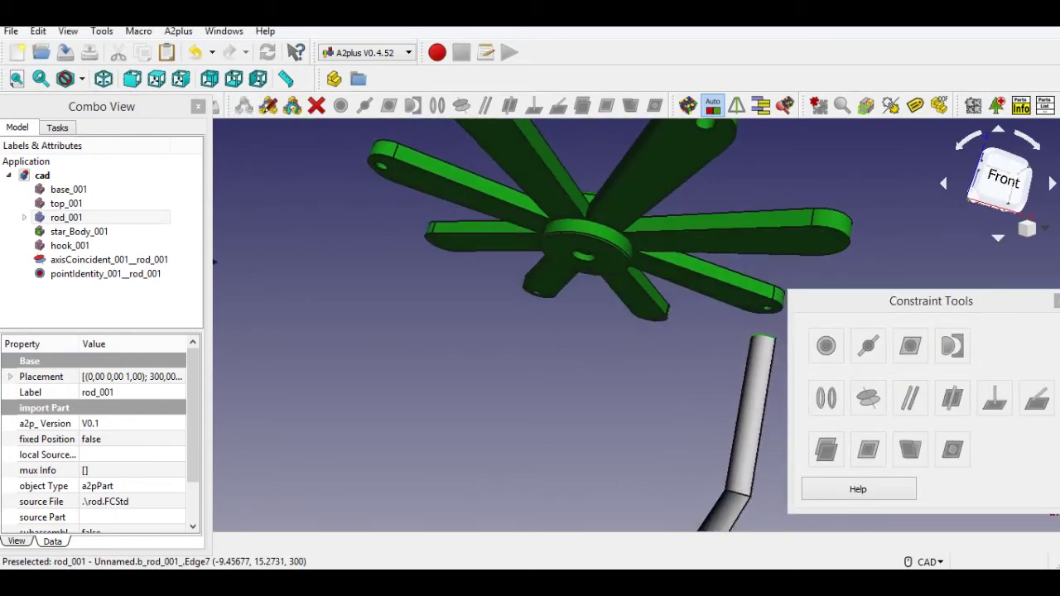
scroll(578, 255, "up", 3)
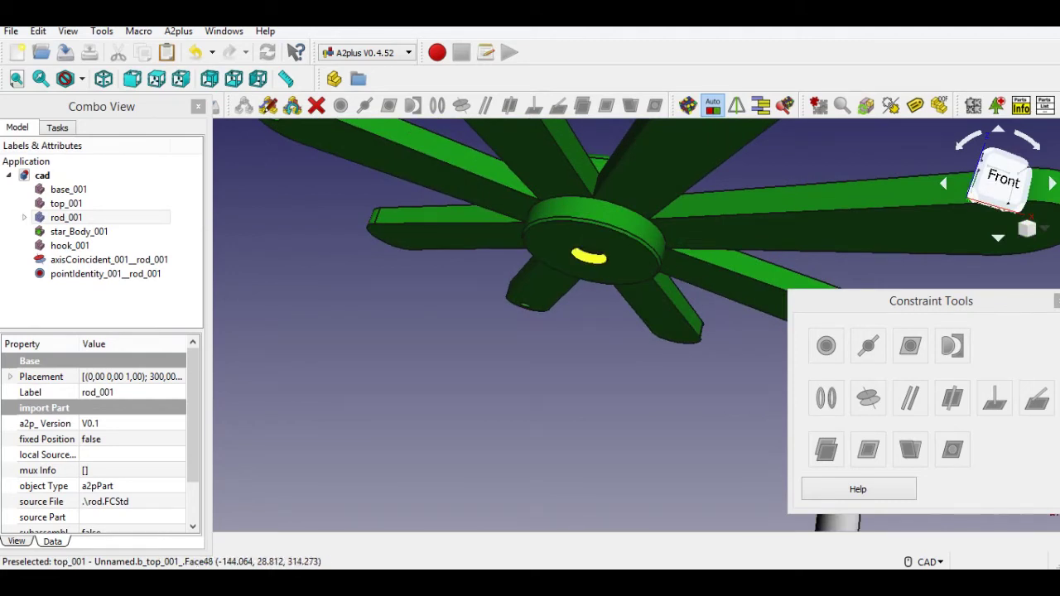
left_click(590, 256, "ctrl")
left_click(868, 399)
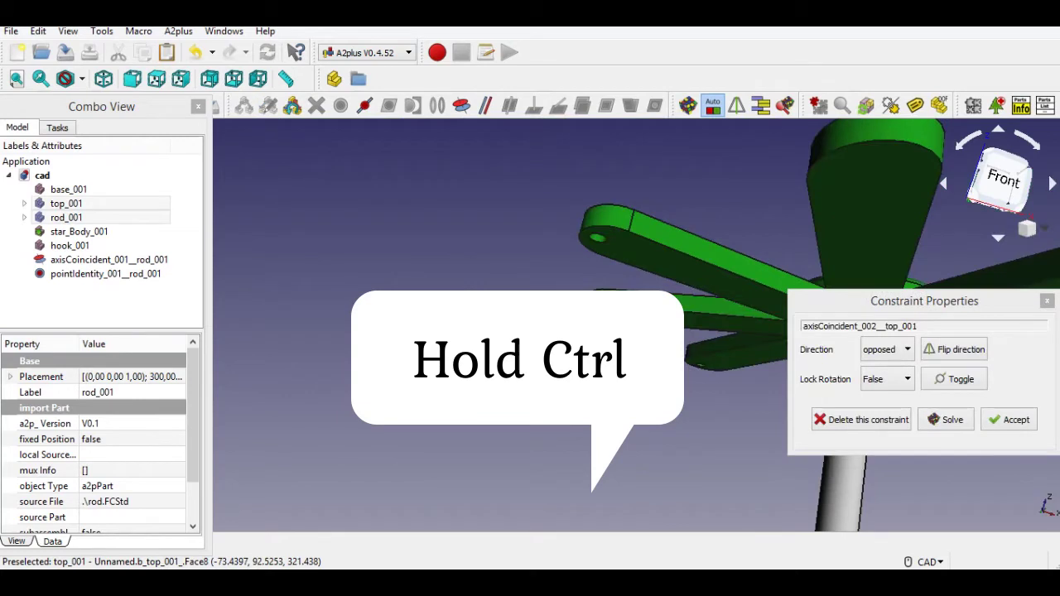
left_click(1009, 420)
Add a point-on-plane constraint that seats the rod's upper end on the inner face of the green top part's central hole
left_click_drag(925, 302, 331, 237)
middle_click_drag(698, 363, 540, 294)
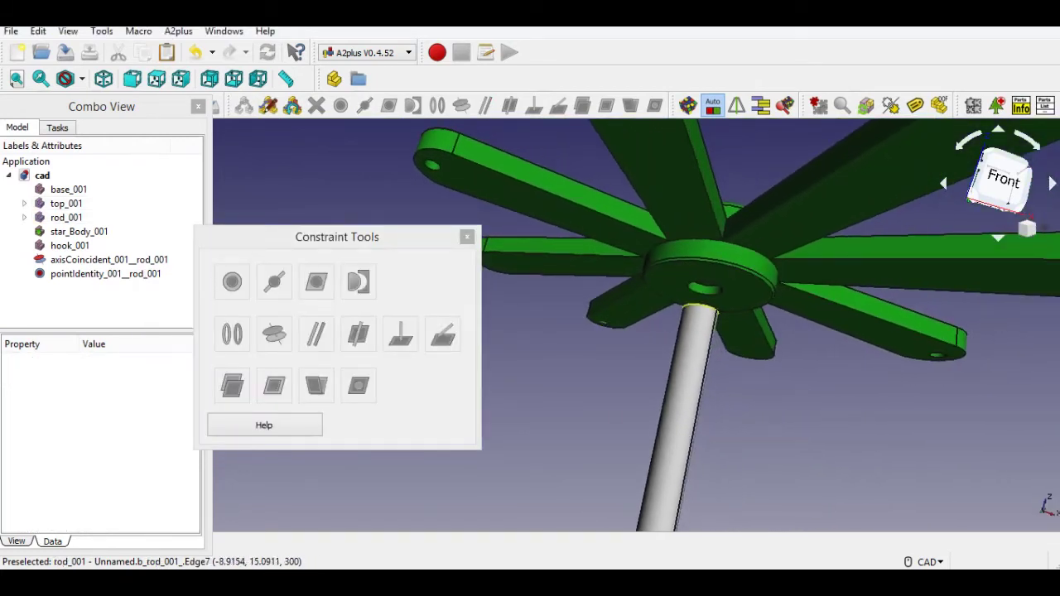
left_click(699, 306)
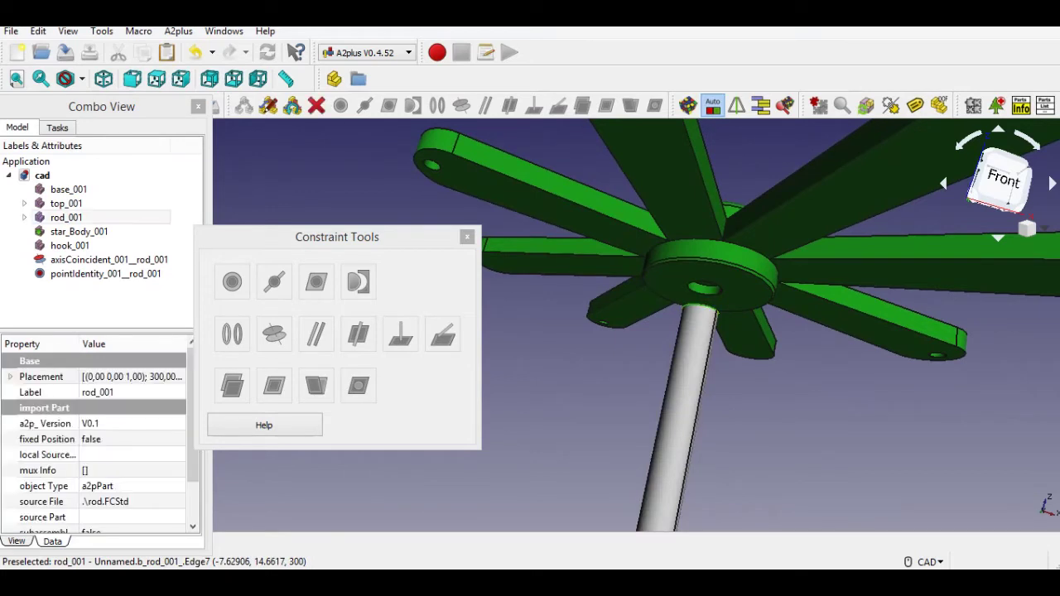
scroll(680, 296, "down", 2)
scroll(700, 290, "up", 3)
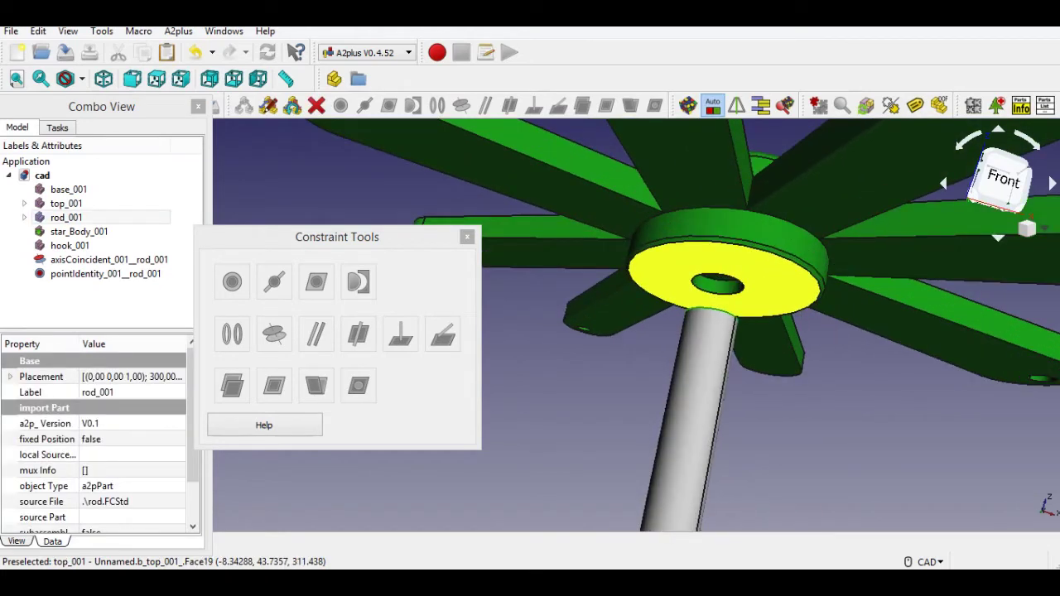
left_click(680, 321)
scroll(702, 295, "up", 2)
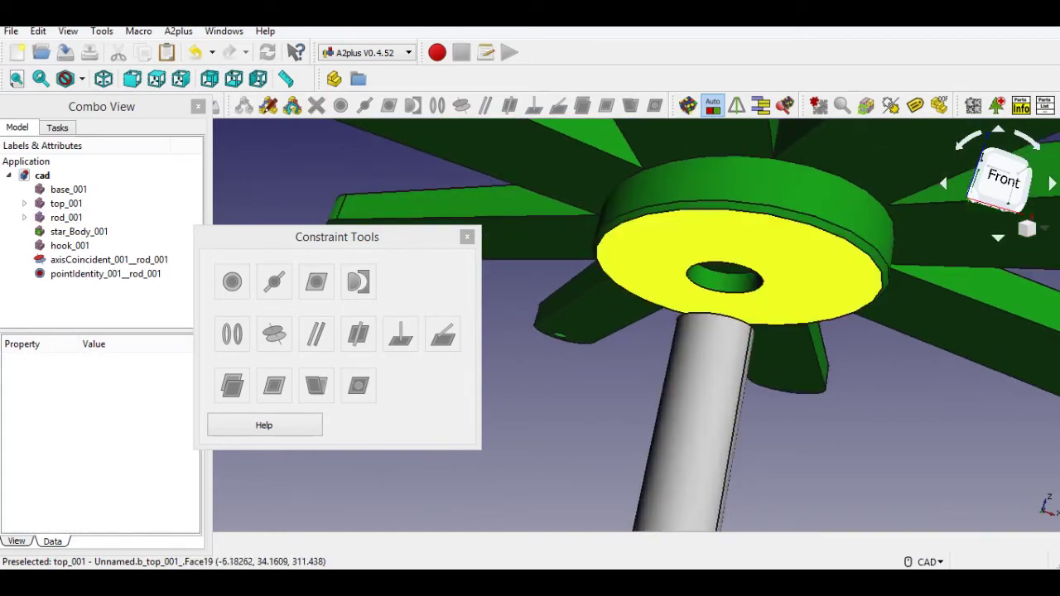
middle_click_drag(682, 315, 681, 393)
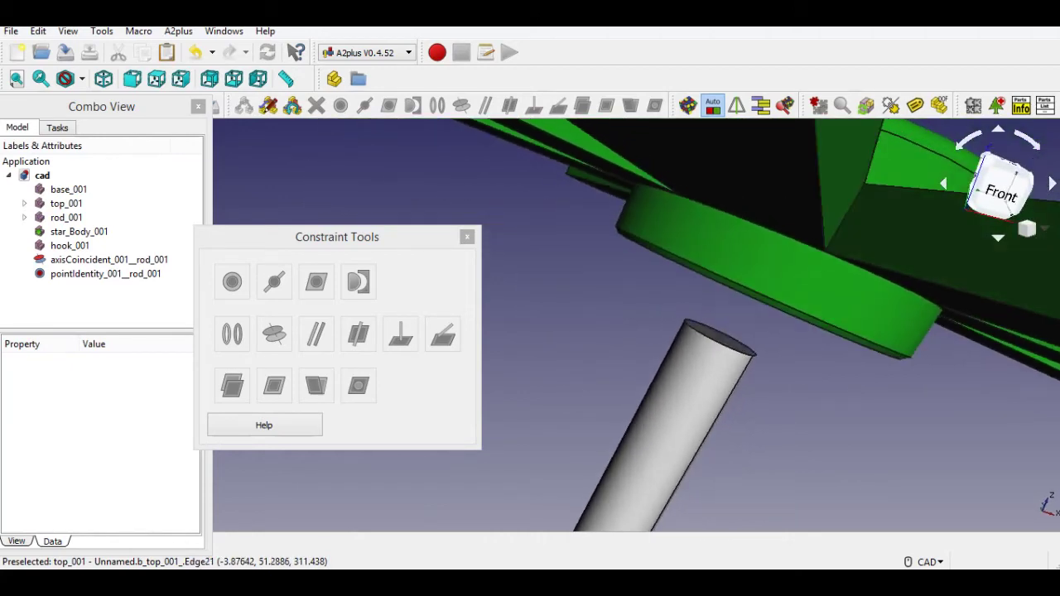
left_click(700, 334)
middle_click_drag(698, 344, 694, 274)
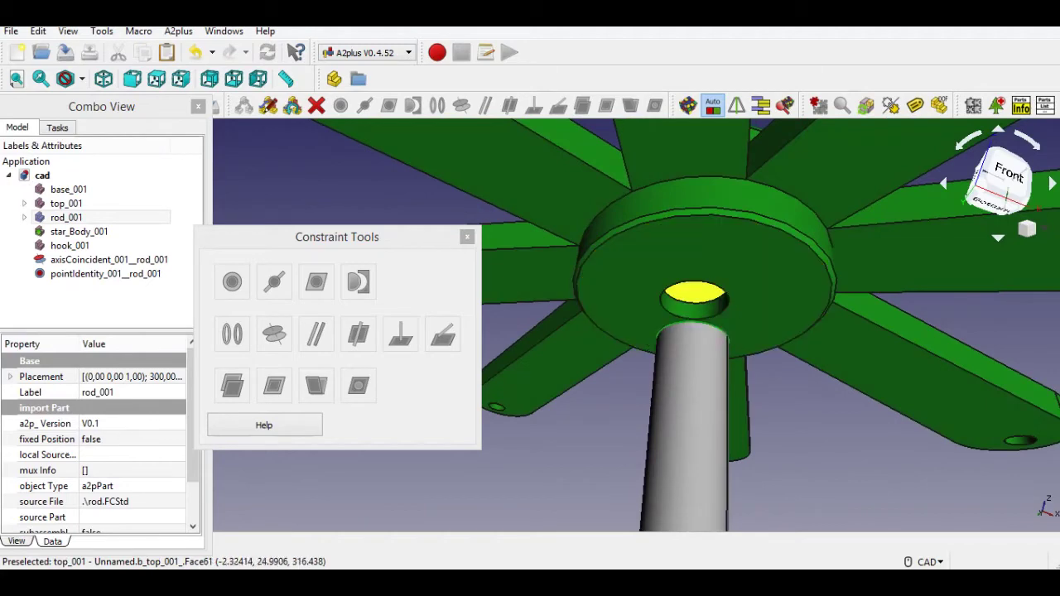
left_click(694, 294)
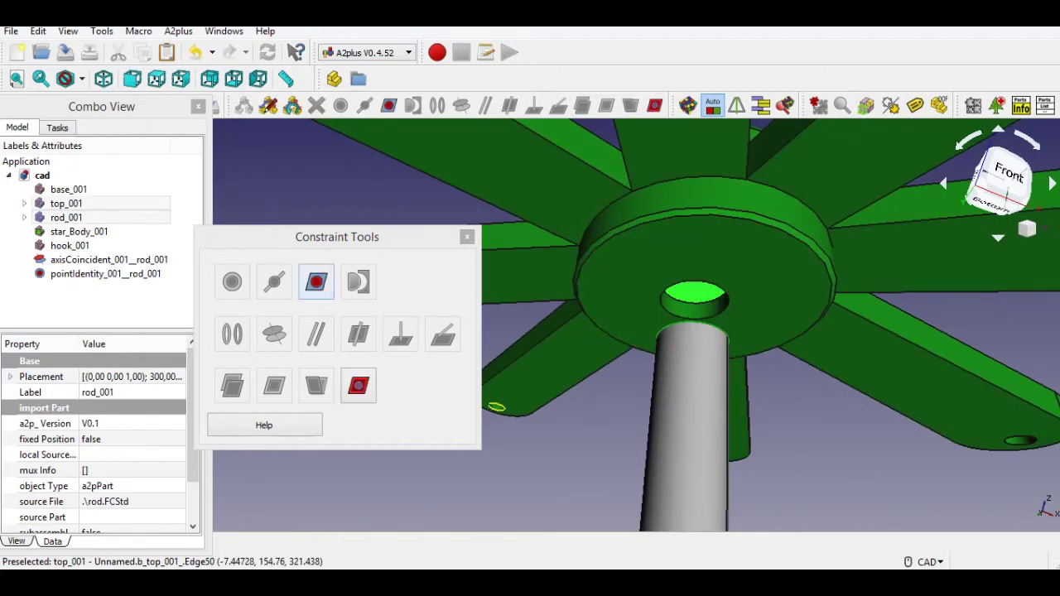
left_click(316, 282)
left_click(415, 327)
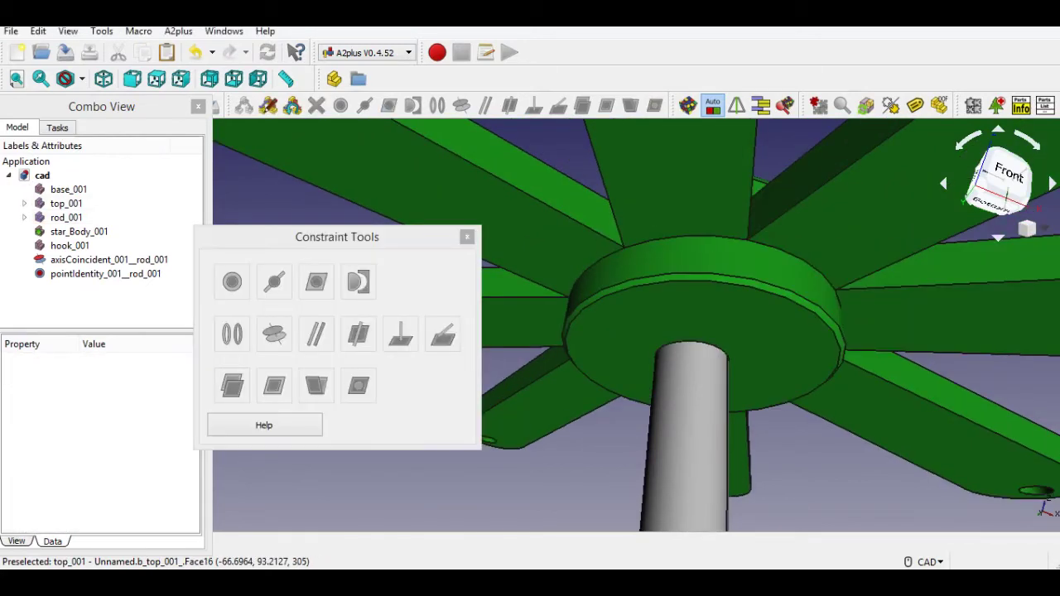
Examine the whole assembly, including the detached hook and star, from several angles
scroll(649, 364, "down", 10)
middle_click_drag(648, 432, 667, 331)
middle_click_drag(592, 234, 770, 352)
scroll(770, 357, "down", 7)
scroll(771, 356, "up", 4)
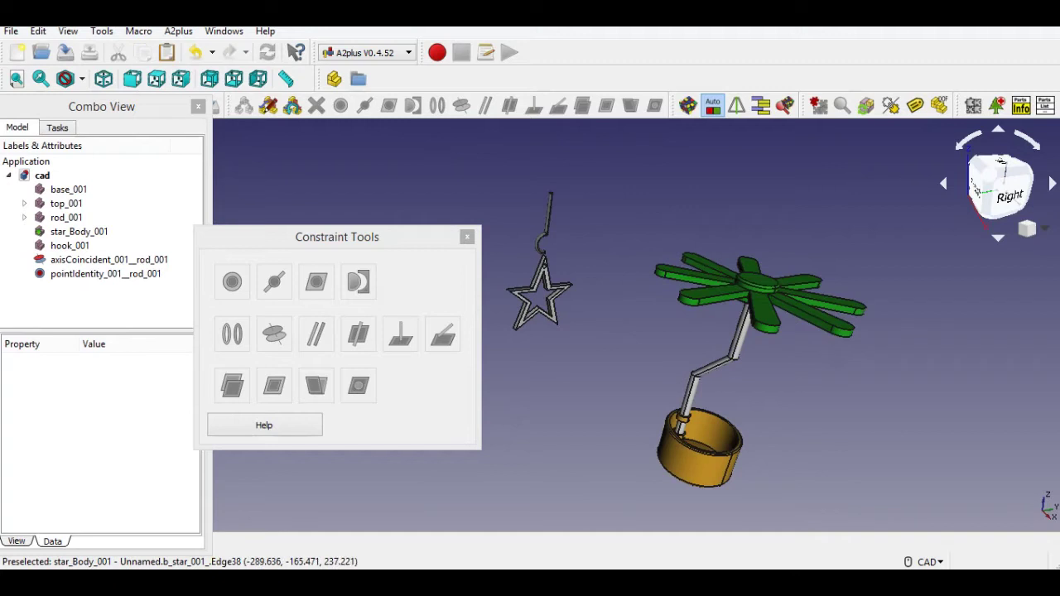
middle_click_drag(613, 348, 590, 286)
left_click_drag(975, 189, 974, 187)
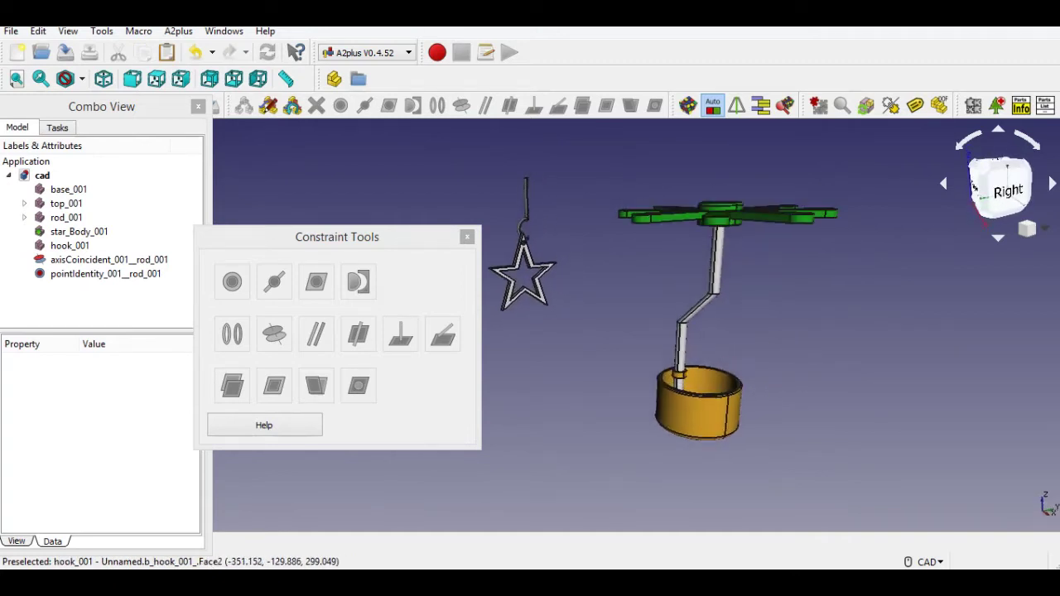
middle_click_drag(590, 286, 612, 363)
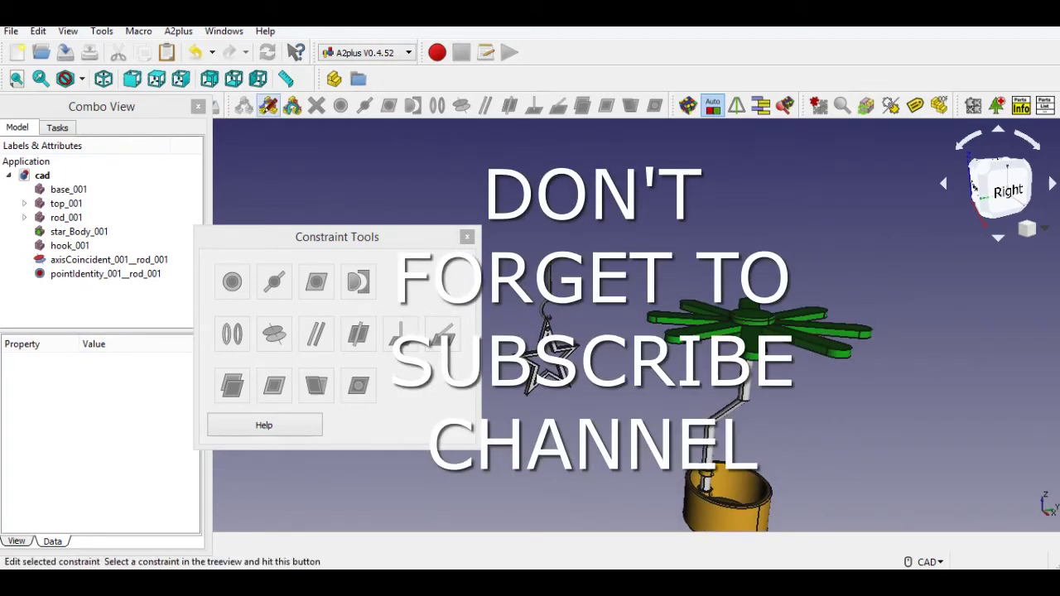
Close the Combo View and move the hook away from the star to the space beneath the green top part
left_click_drag(166, 106, 143, 146)
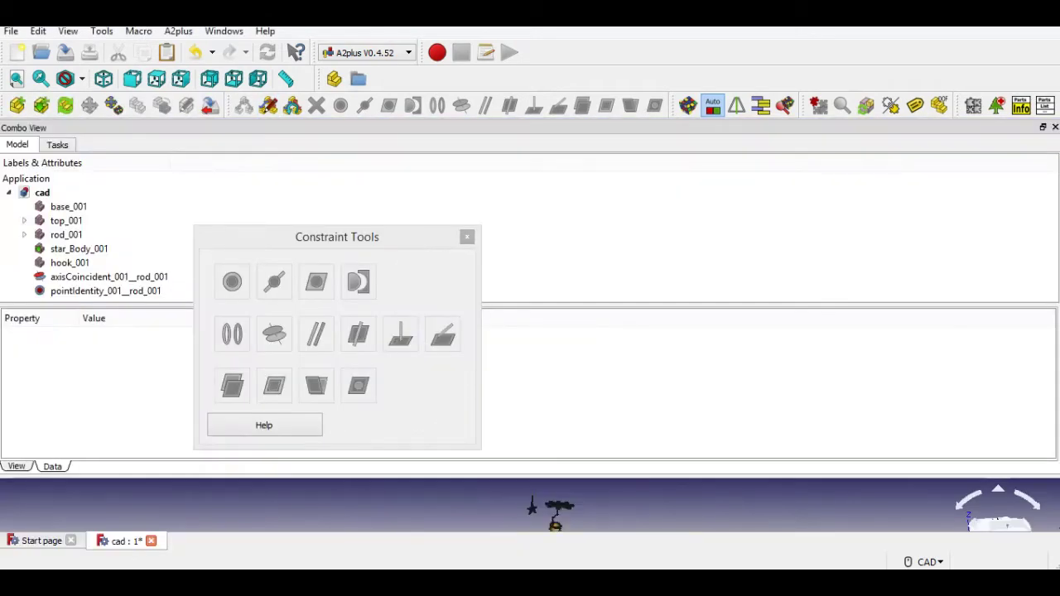
left_click(1056, 127)
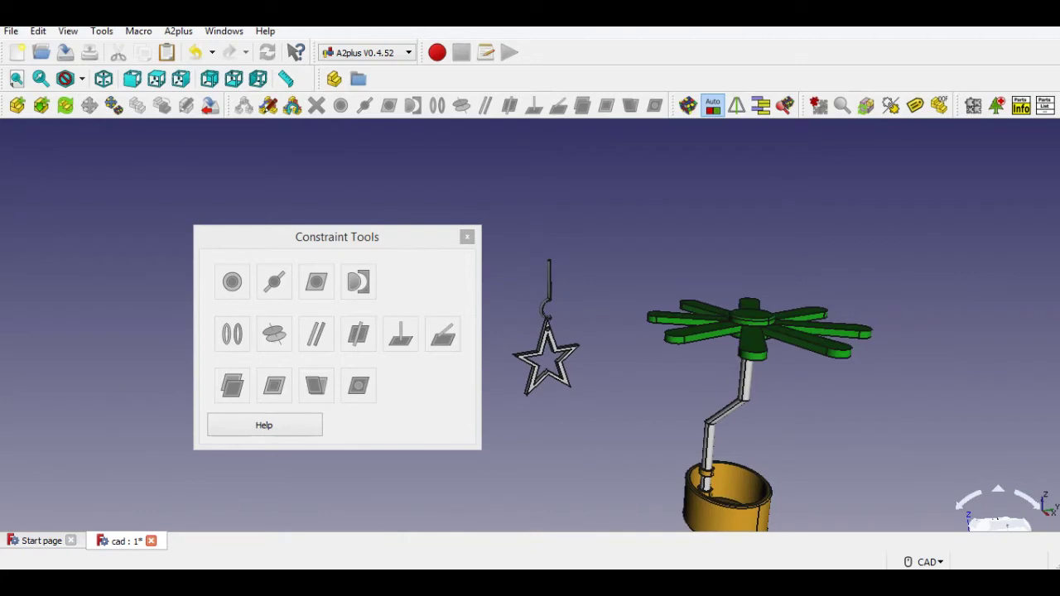
left_click(114, 105)
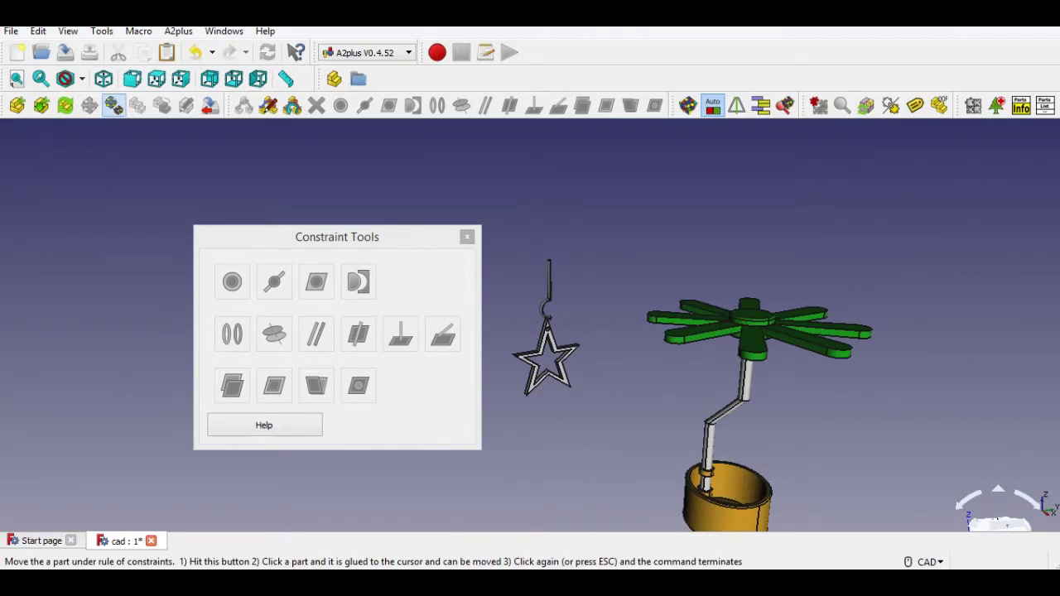
left_click(549, 283)
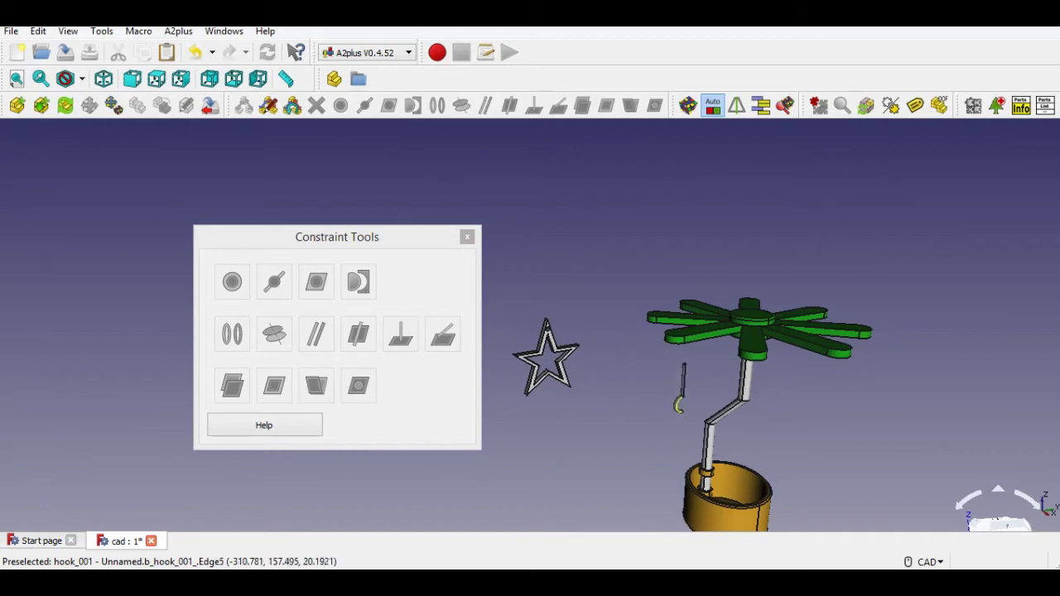
left_click(676, 394)
left_click(687, 395)
middle_click_drag(687, 395, 697, 278)
scroll(721, 290, "up", 5)
scroll(721, 293, "down", 5)
middle_click_drag(538, 277, 497, 288)
scroll(633, 240, "up", 6)
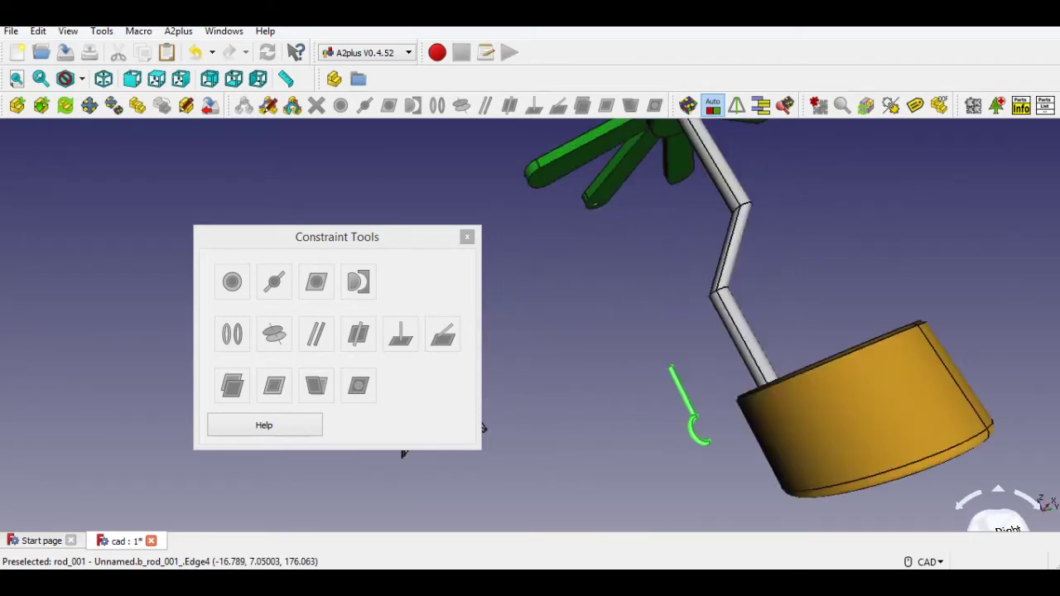
key("Escape")
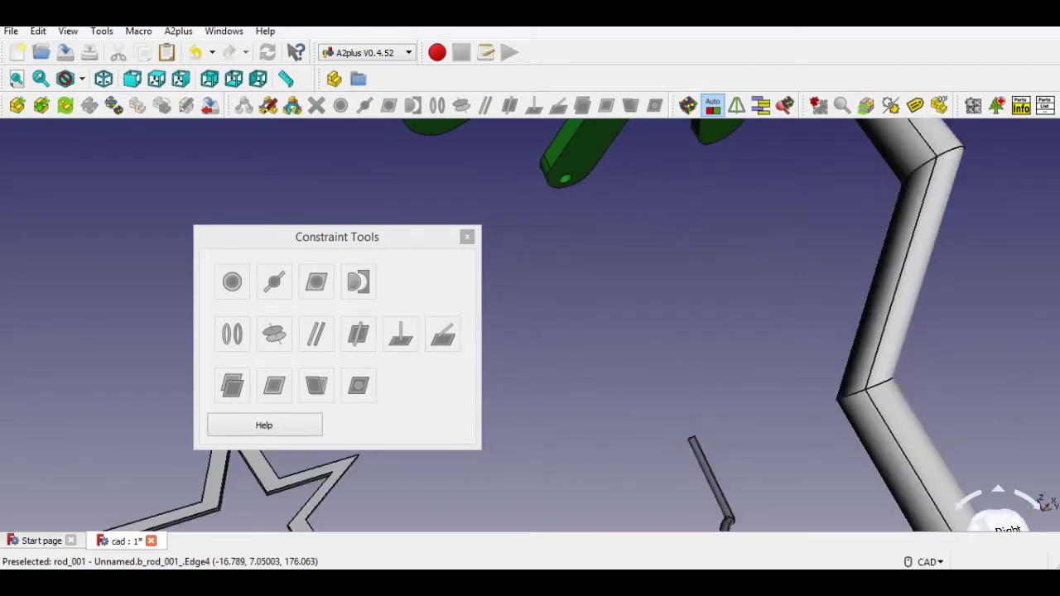
Add an axis coincident constraint between one green arm's end hole and the hook's upper end, direction opposed and rotation unlocked
scroll(559, 186, "up", 5)
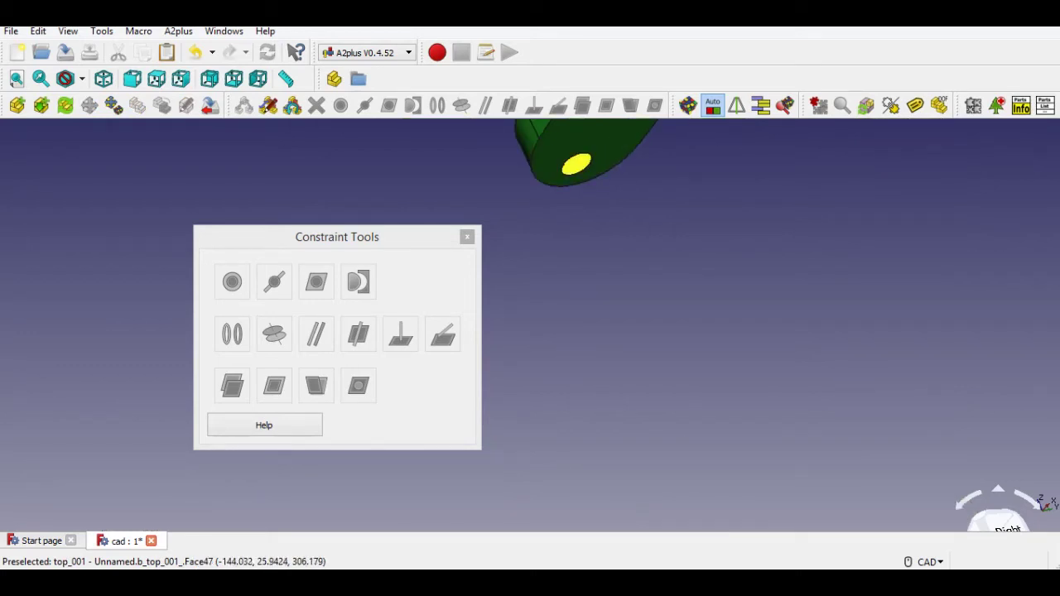
scroll(576, 164, "down", 5)
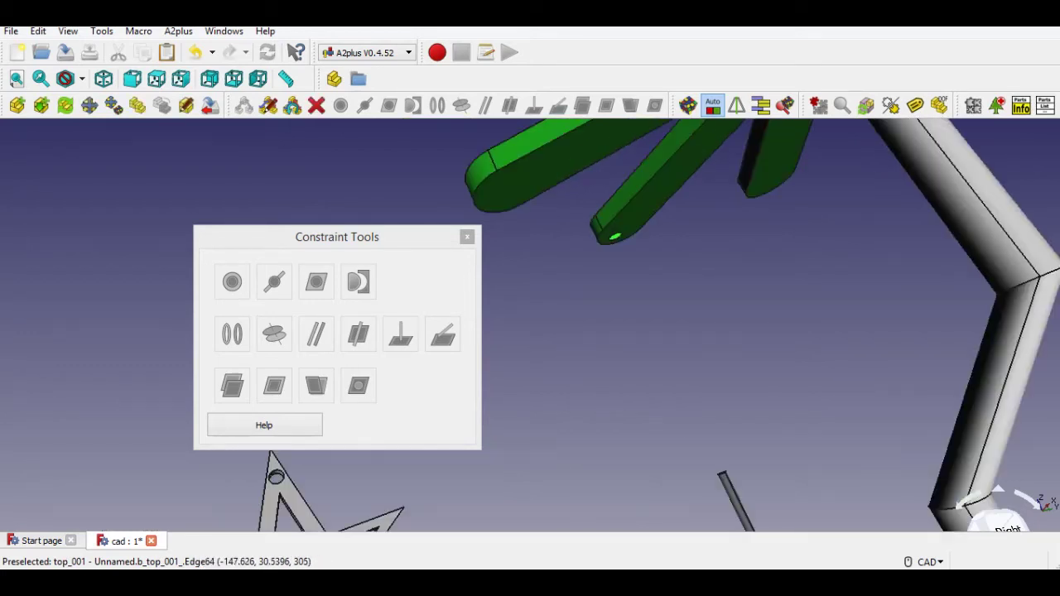
scroll(711, 364, "down", 5)
scroll(733, 414, "up", 5)
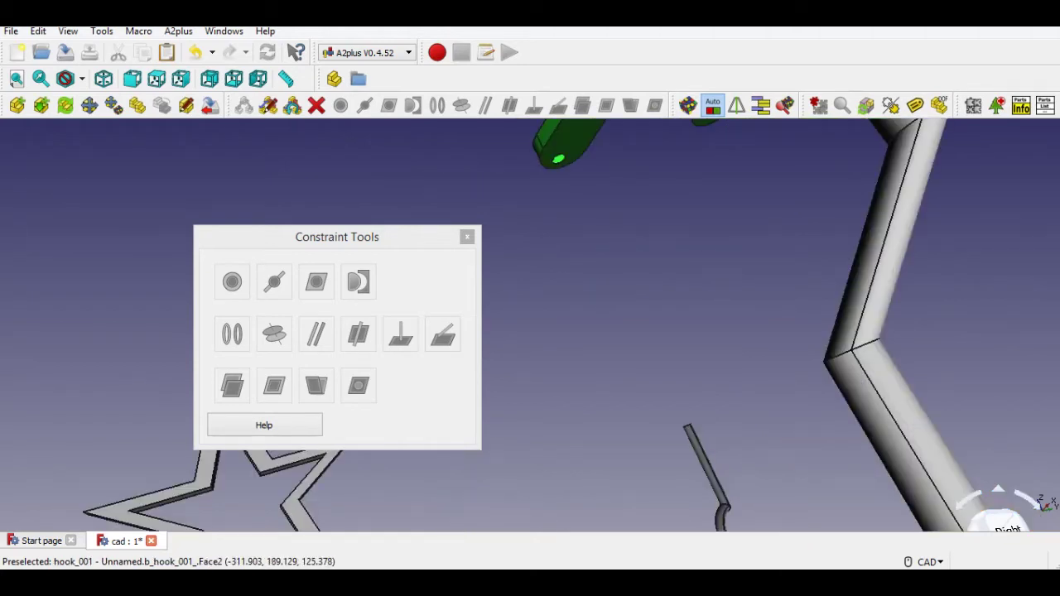
scroll(700, 448, "up", 5)
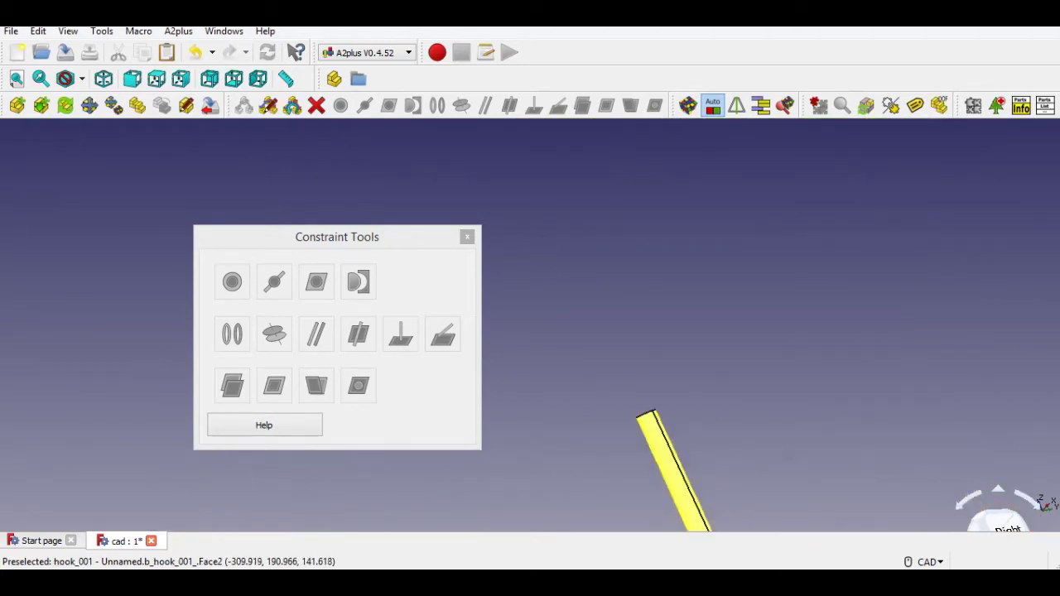
left_click(647, 413, "ctrl")
scroll(653, 384, "down", 6)
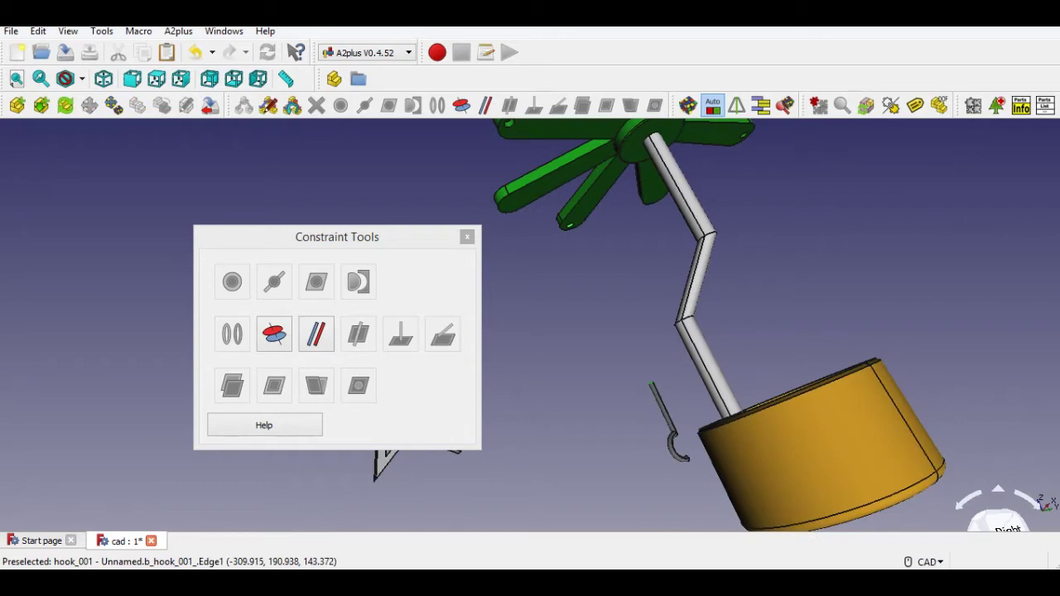
left_click(274, 333)
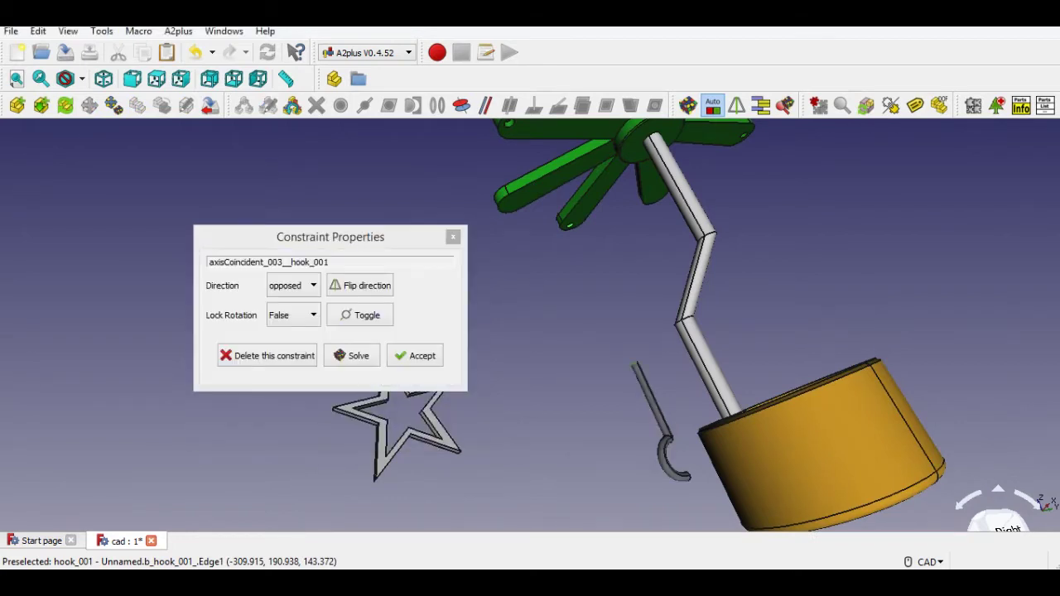
scroll(563, 302, "down", 4)
scroll(606, 298, "up", 4)
middle_click_drag(611, 313, 678, 409)
scroll(625, 403, "up", 4)
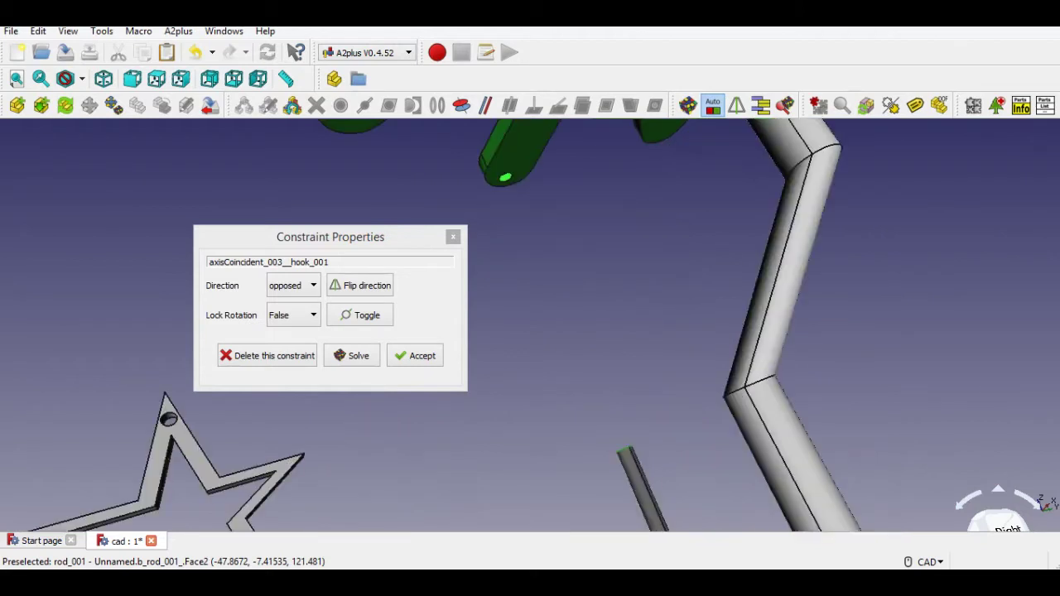
left_click(415, 356)
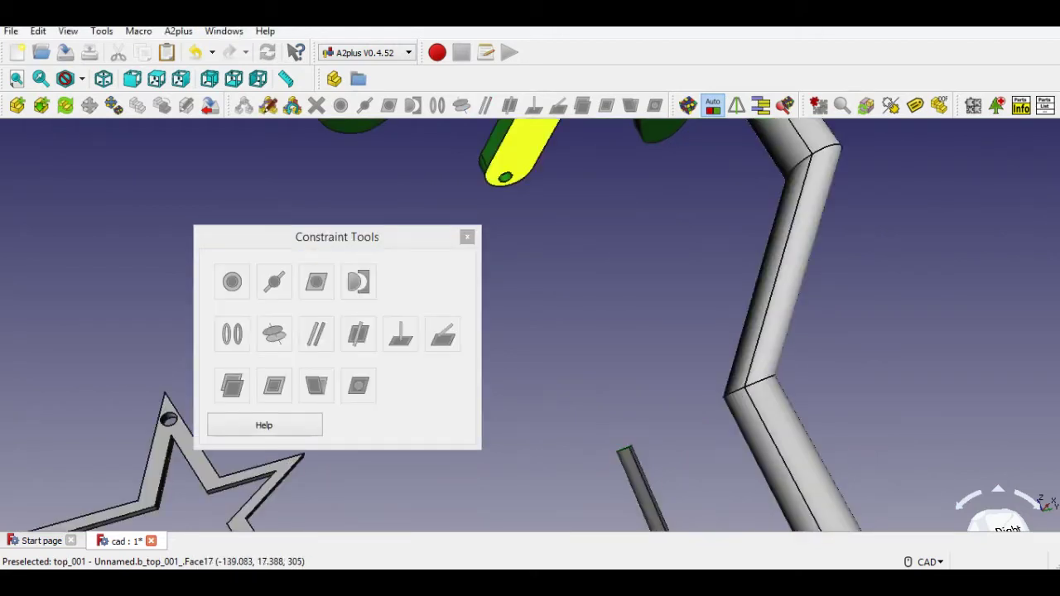
Add a point identity constraint between the green arm's end hole and the circular edge of the hook's upper end
left_click(506, 178)
middle_click_drag(506, 178, 572, 166)
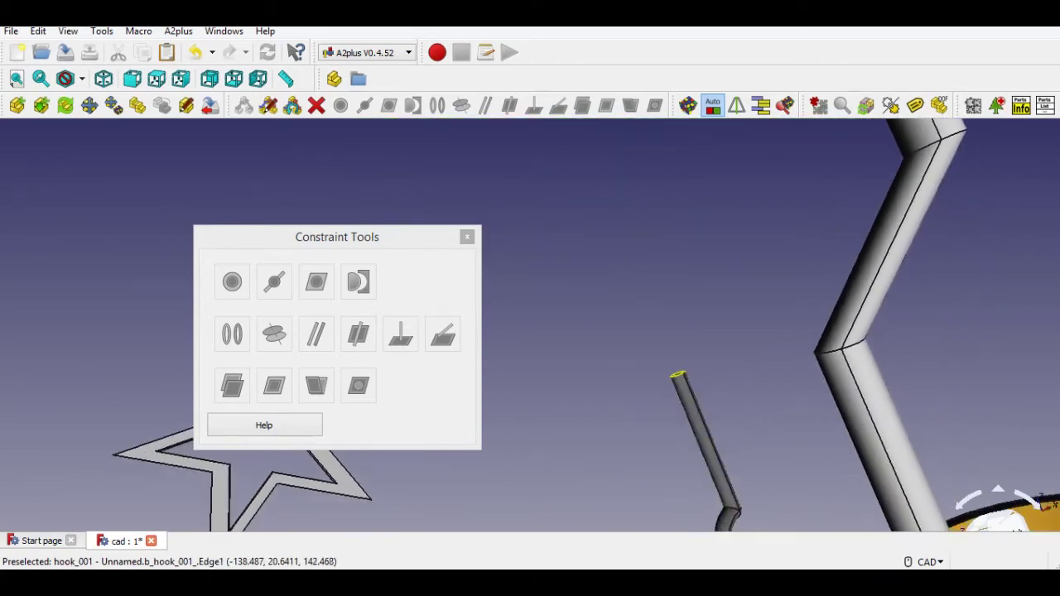
left_click(677, 376)
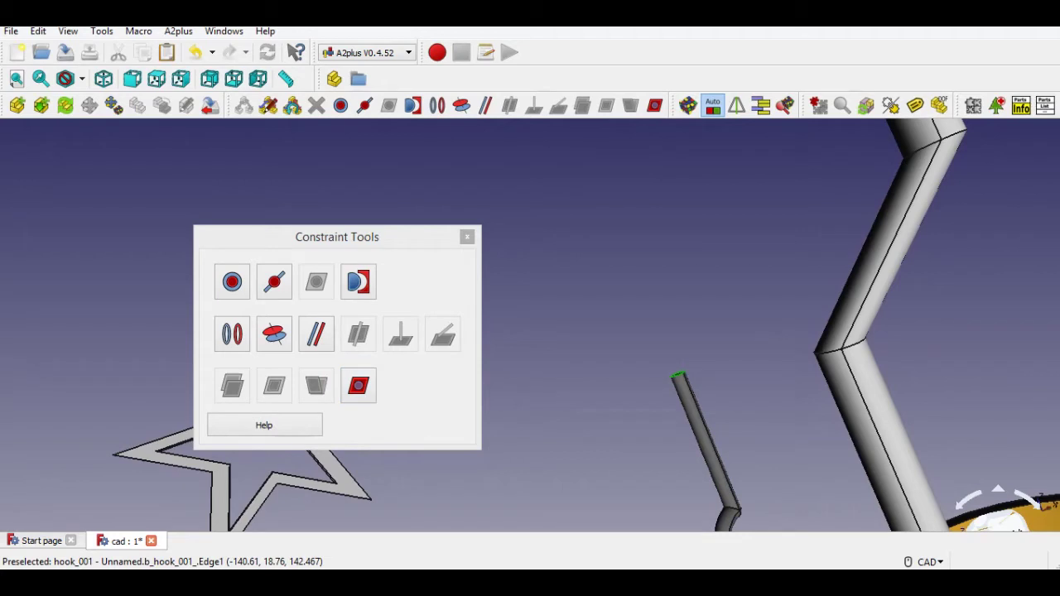
left_click(232, 282)
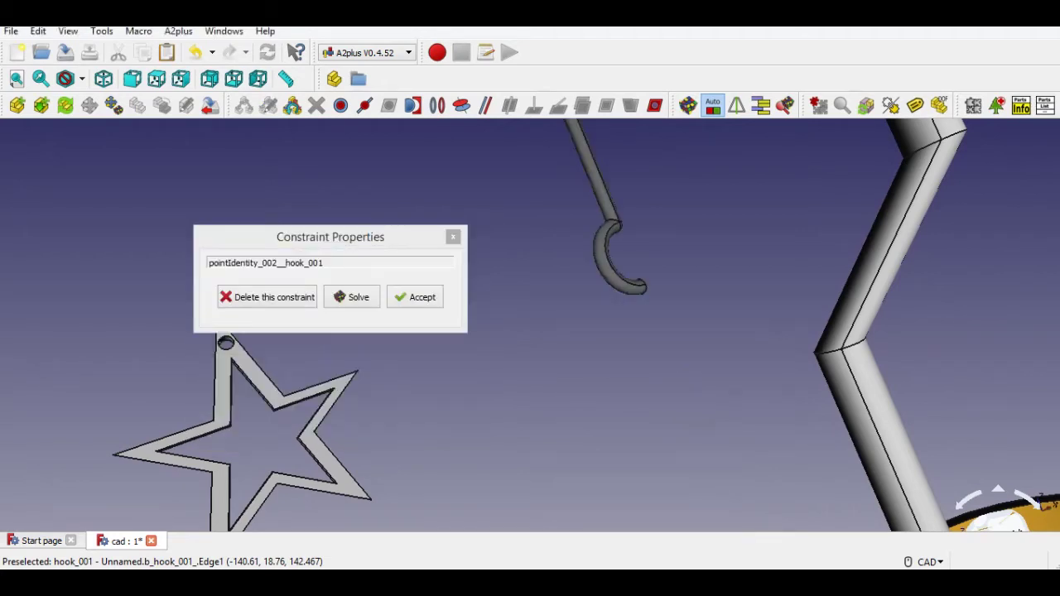
scroll(601, 239, "down", 6)
middle_click_drag(603, 240, 607, 344)
left_click(416, 297)
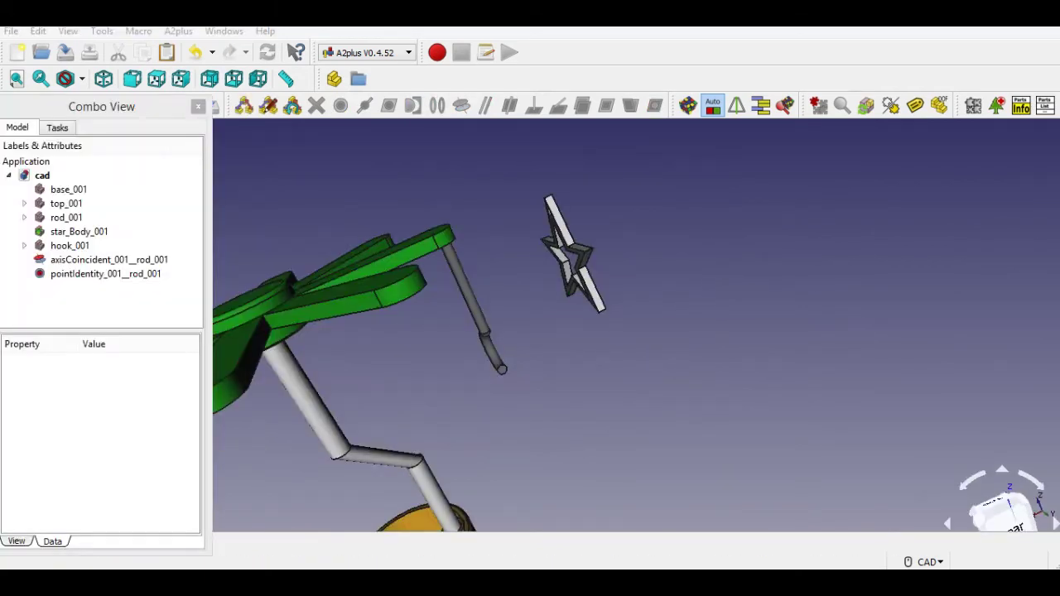
Add an axis coincident constraint between the hook's lower end edge and the star's hole, direction aligned and rotation unlocked
left_click_drag(103, 95, 104, 128)
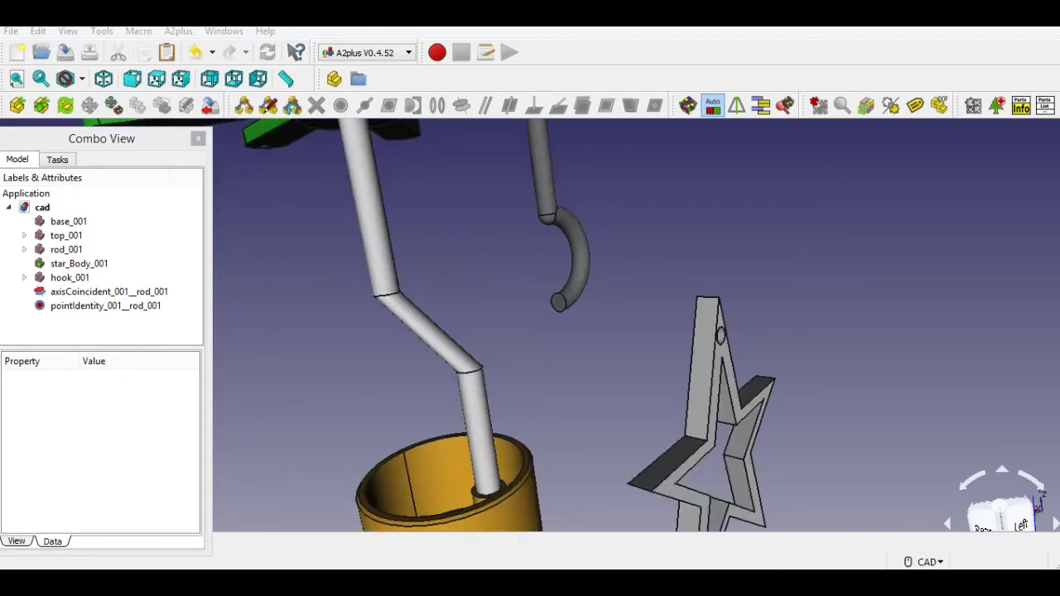
scroll(632, 334, "down", 4)
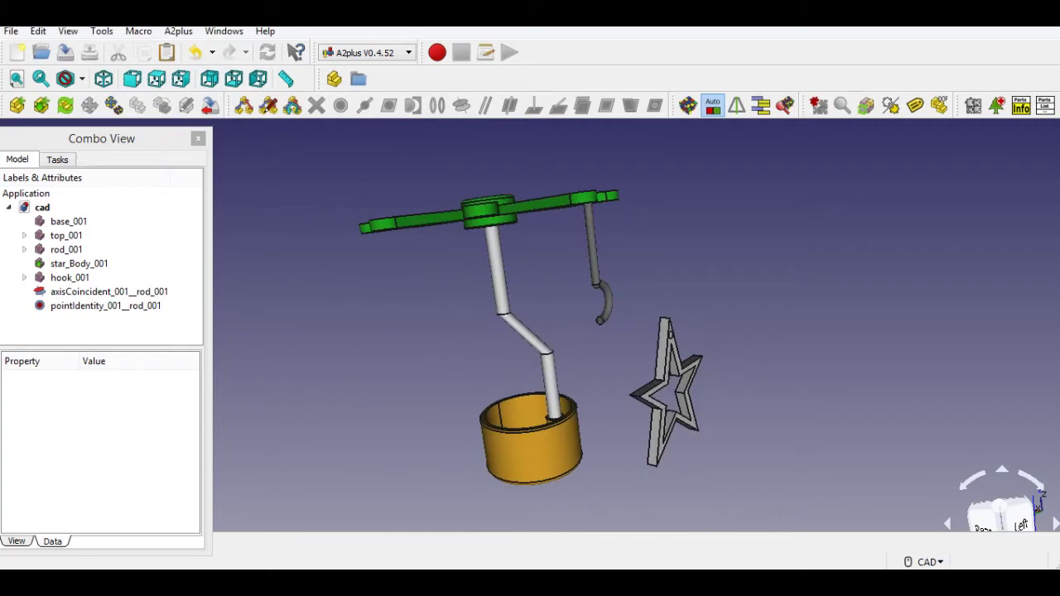
scroll(633, 334, "up", 3)
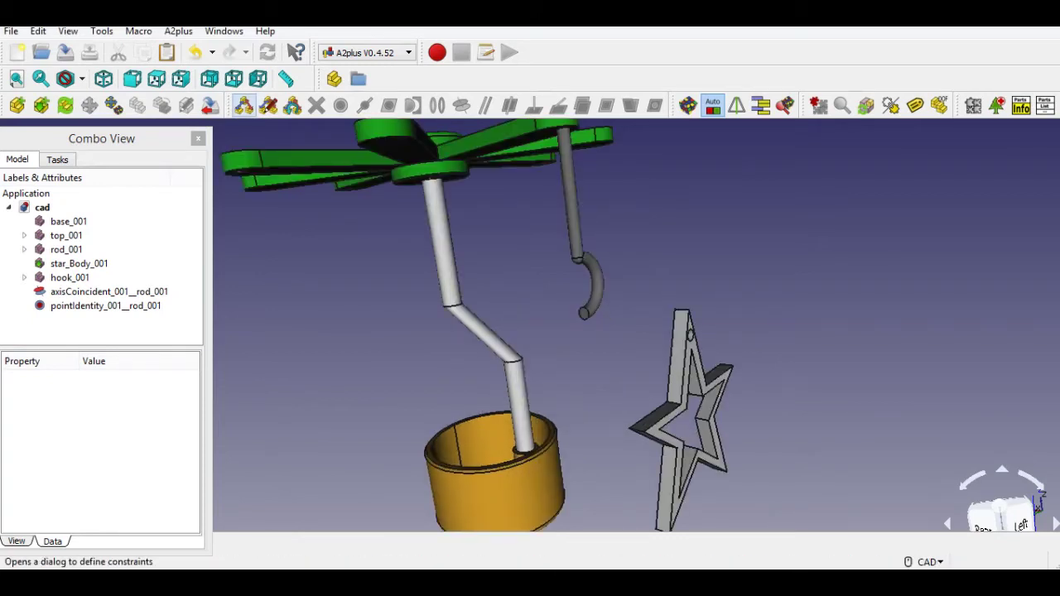
left_click(244, 105)
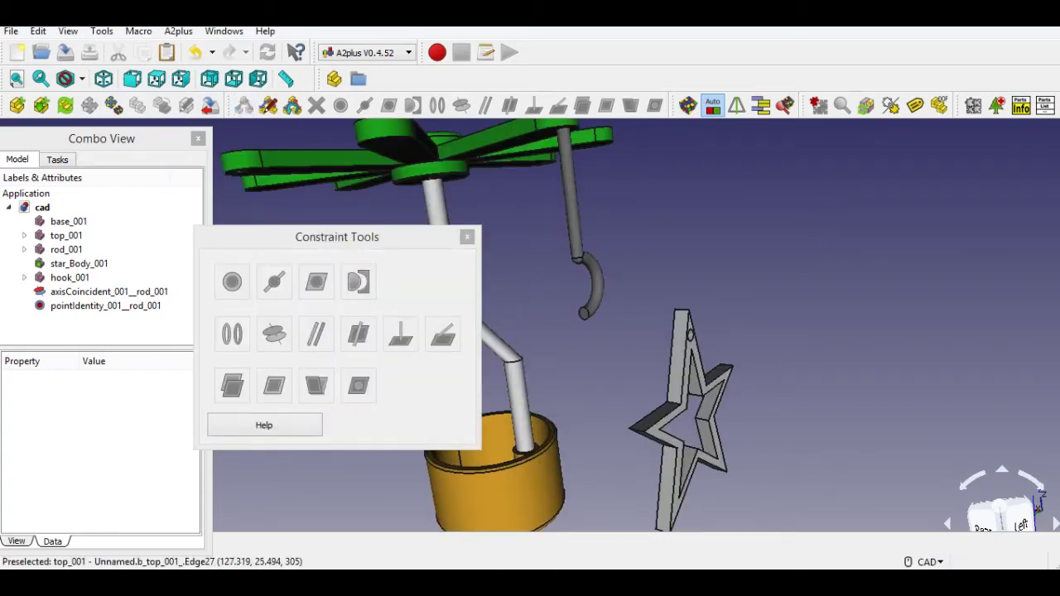
scroll(650, 328, "up", 2)
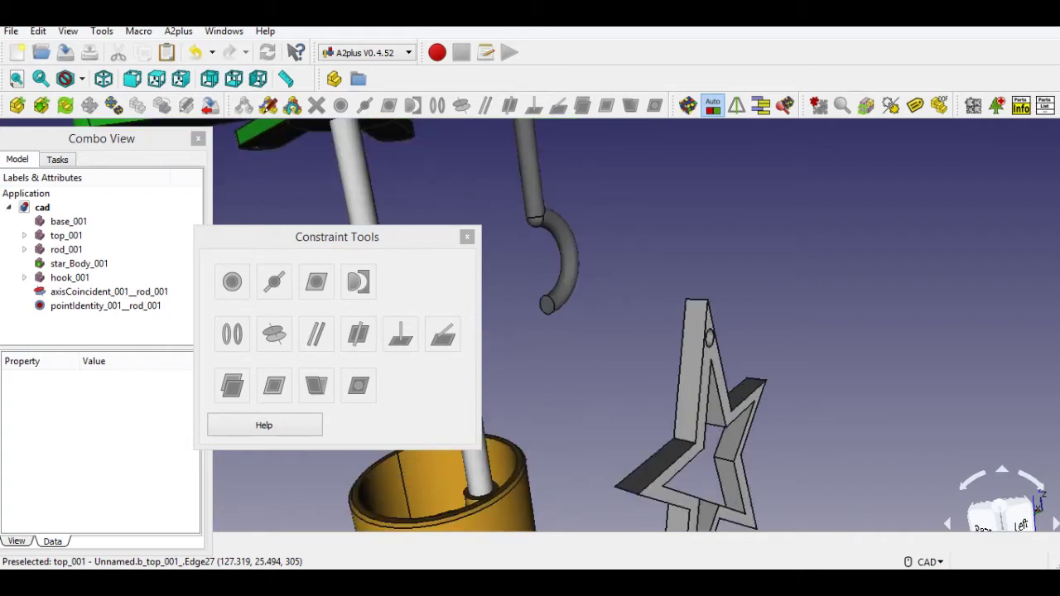
left_click(548, 309)
middle_click_drag(757, 380, 709, 369)
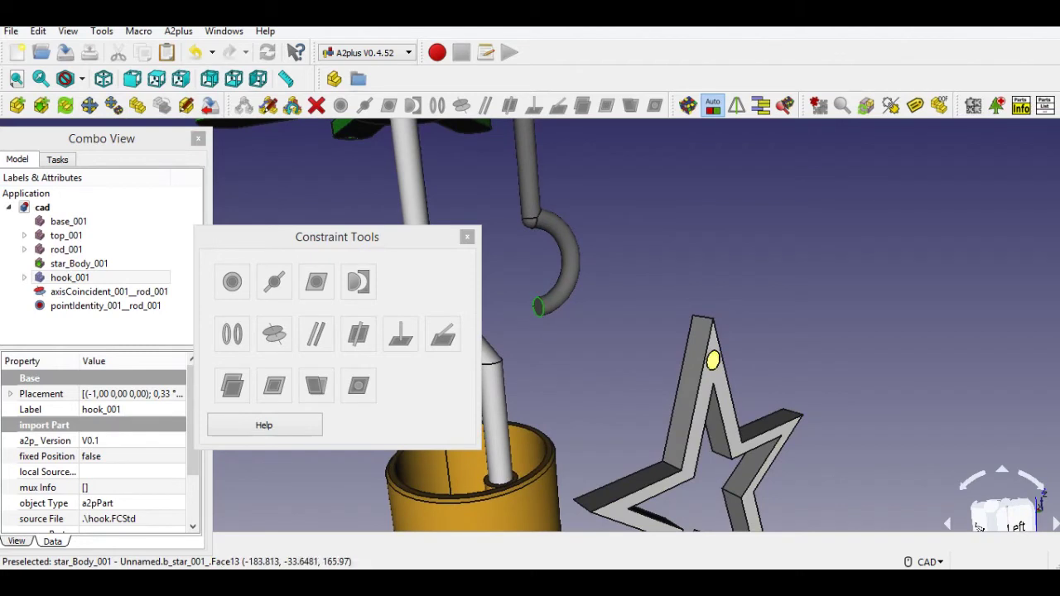
left_click(712, 360)
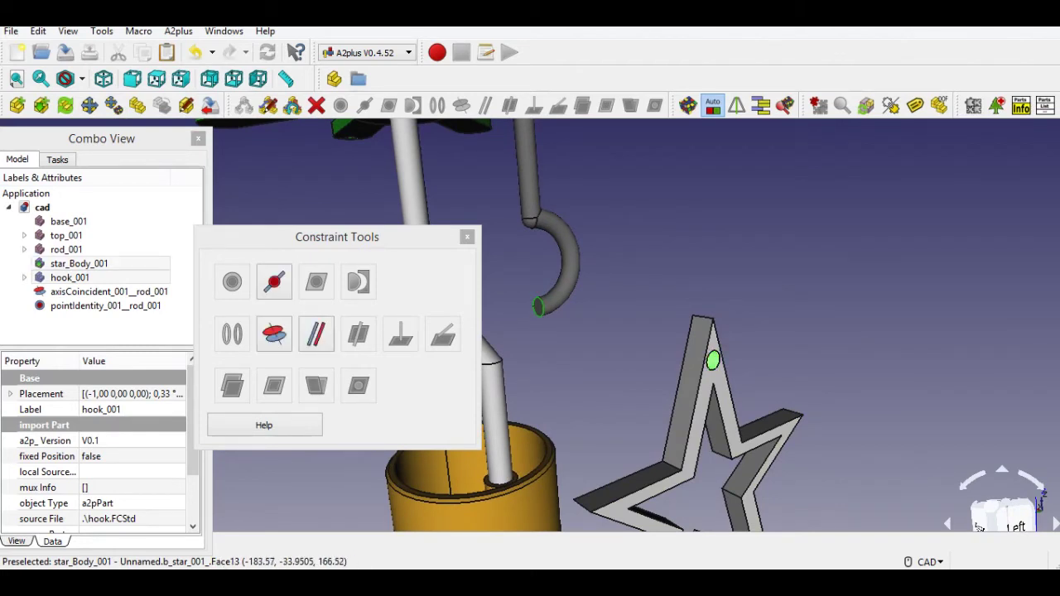
left_click(274, 334)
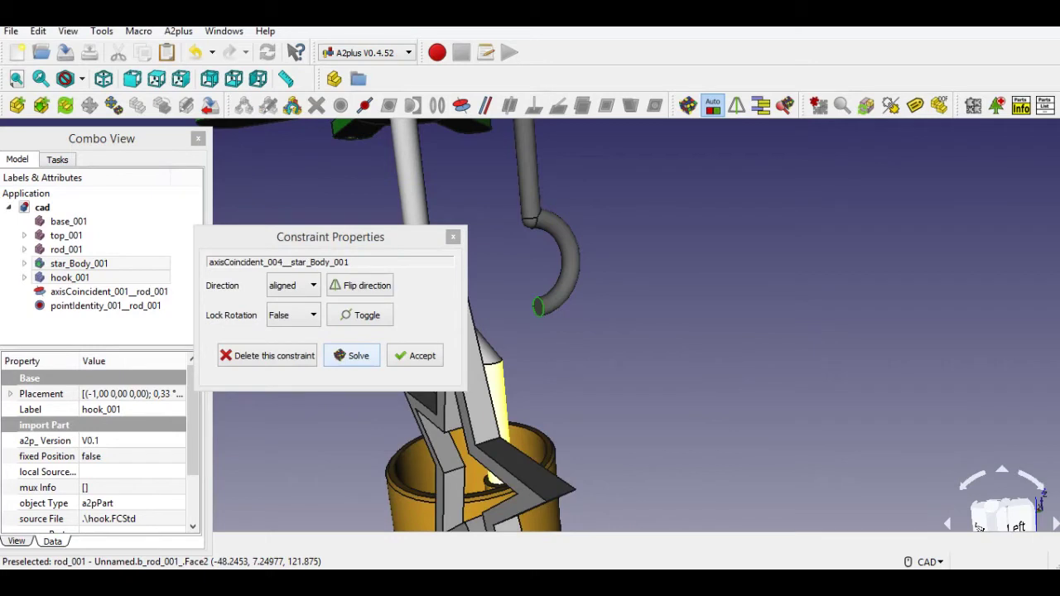
left_click(415, 356)
Add a point on plane constraint between the hook's lower end edge and the star's flat face with an offset of 1.00
left_click_drag(337, 237, 794, 246)
scroll(448, 364, "up", 2)
middle_click_drag(447, 365, 509, 364)
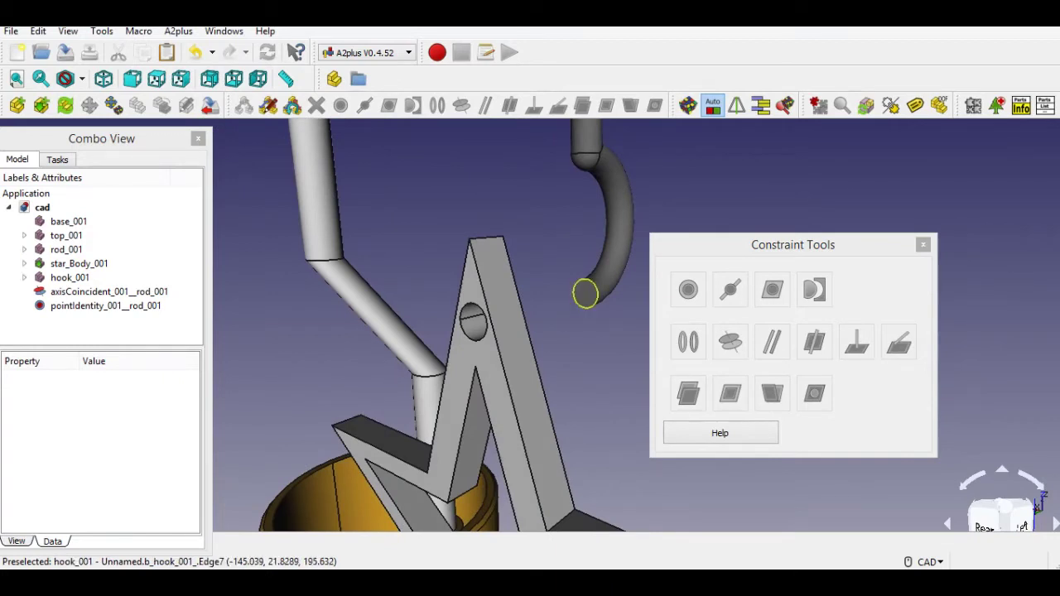
left_click(585, 294)
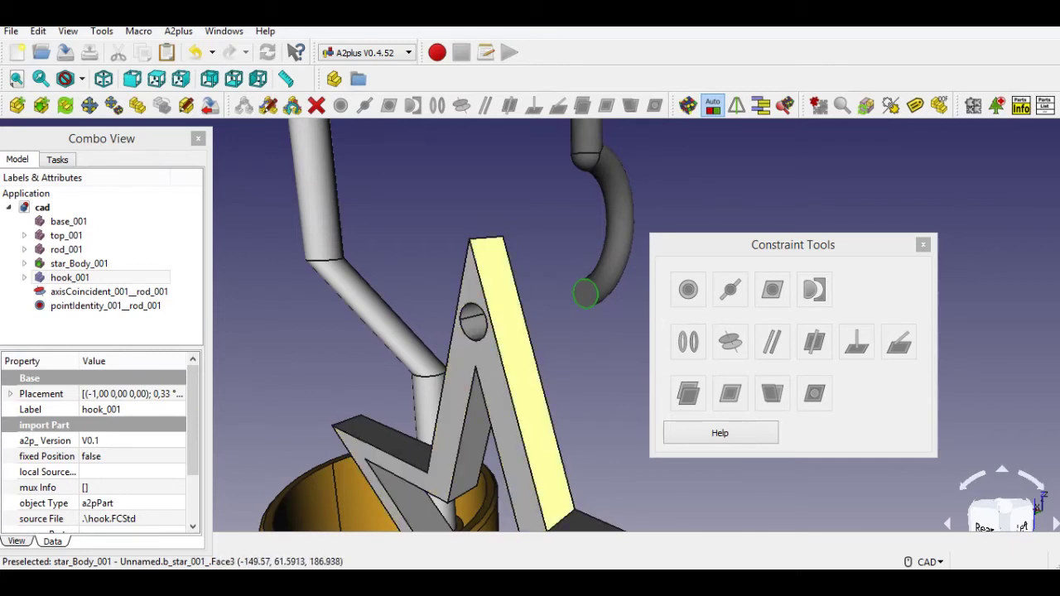
left_click(495, 377, "ctrl")
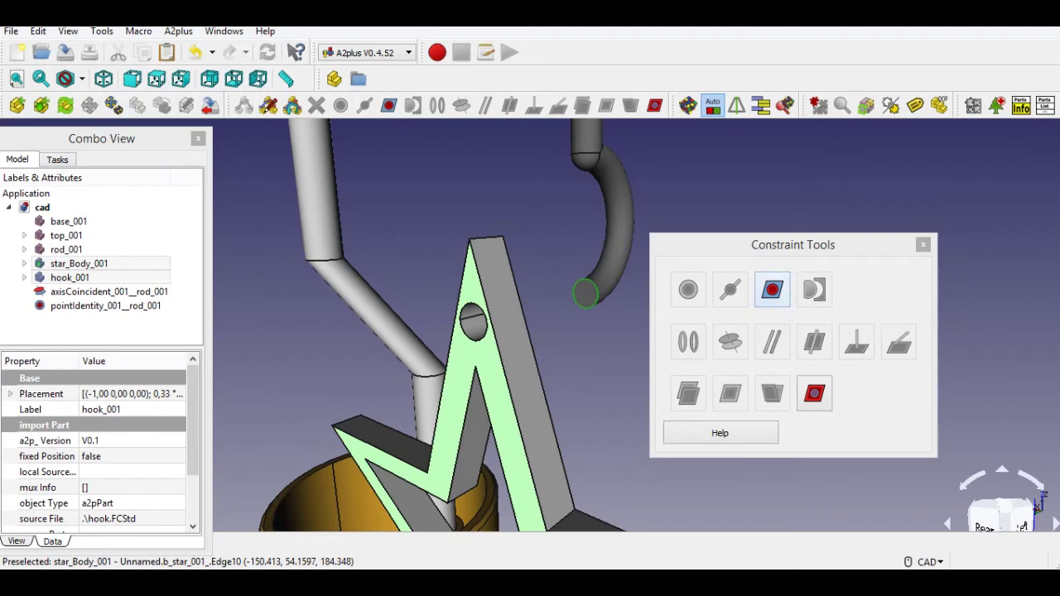
left_click(772, 289)
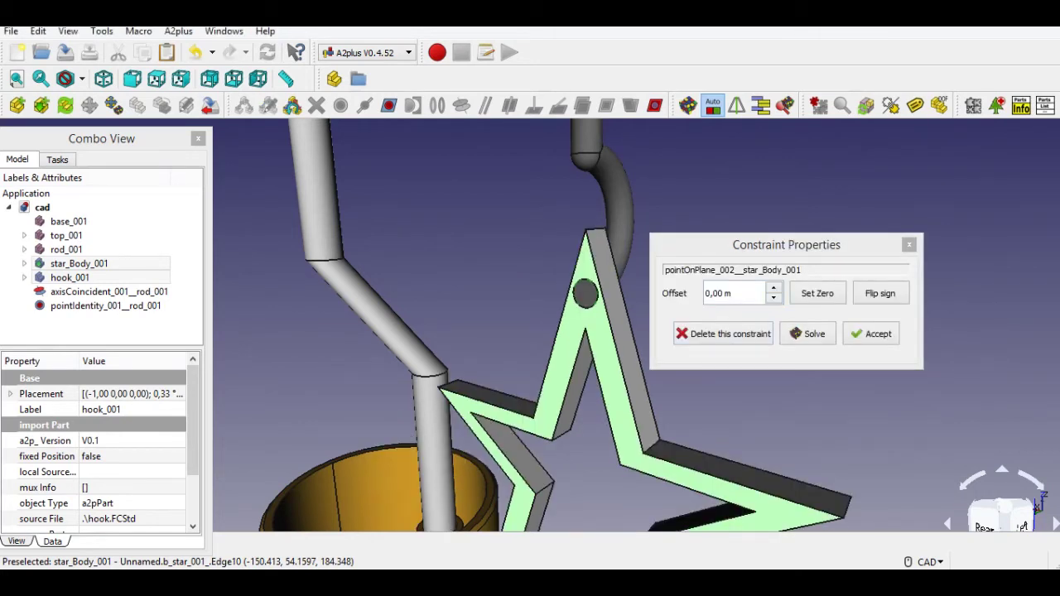
left_click(773, 288)
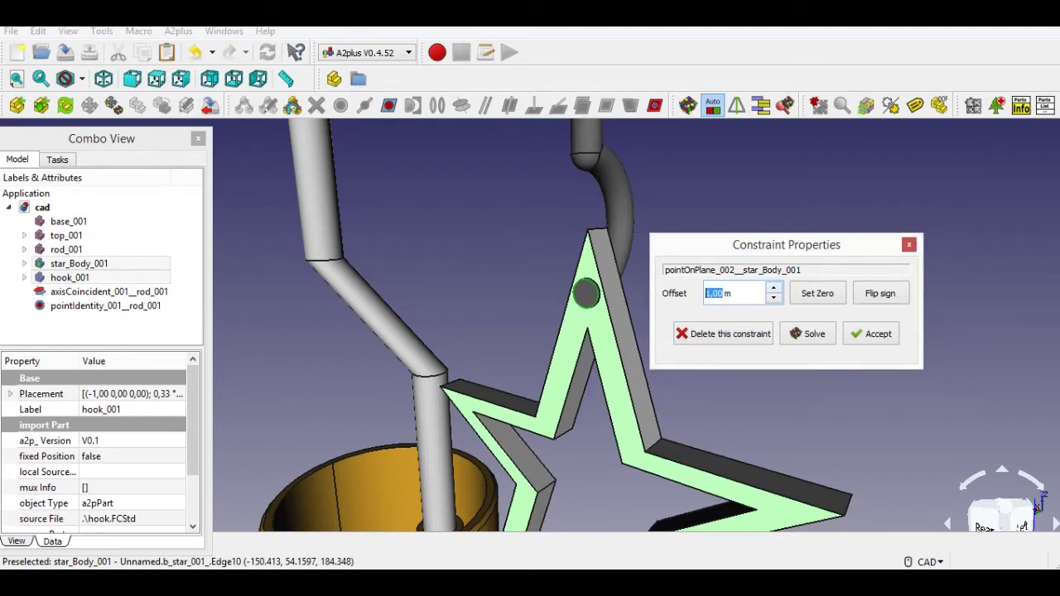
left_click(871, 334)
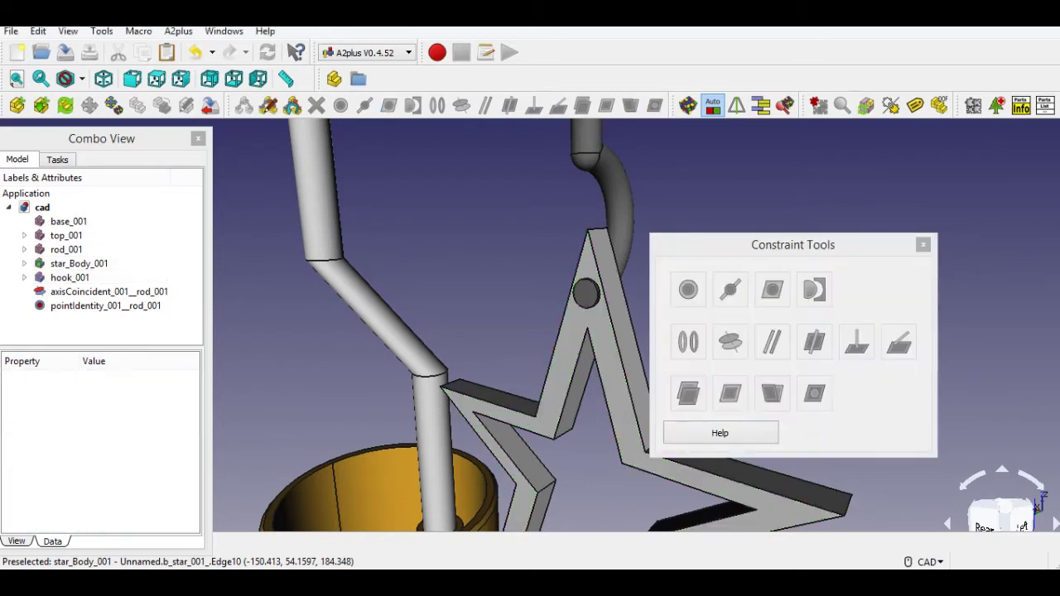
left_click(923, 244)
left_click(17, 79)
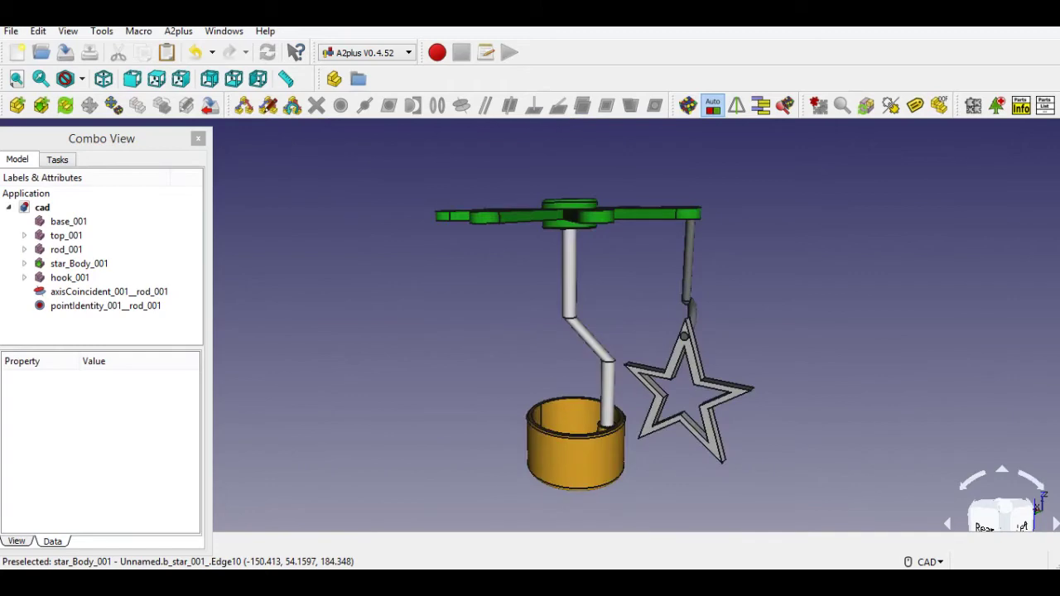
middle_click_drag(681, 373, 703, 356)
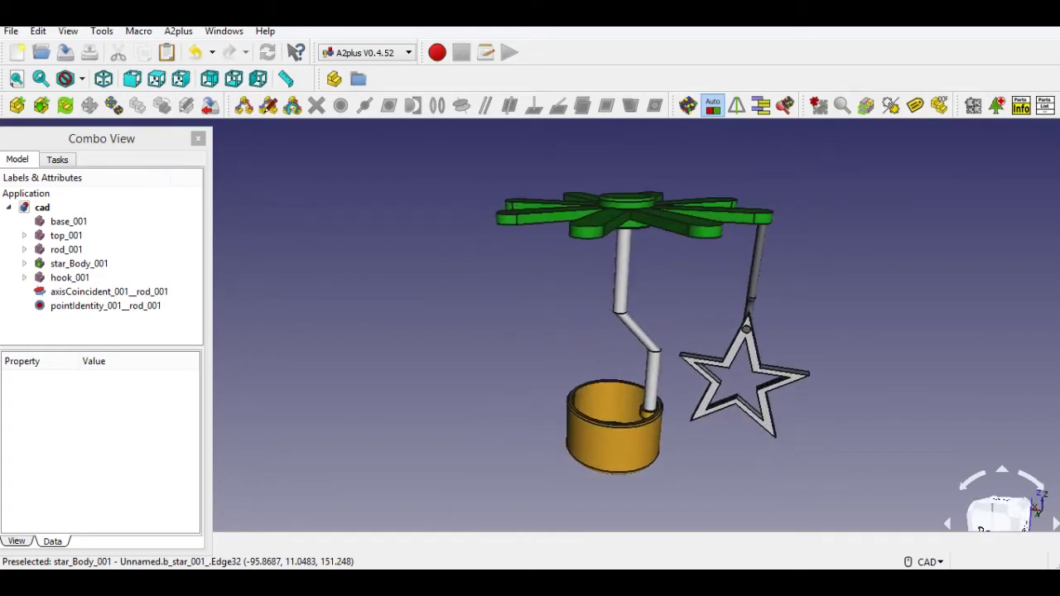
Import another hook and another star from the Cad Assembly folder and place them beside the carousel
left_click(16, 105)
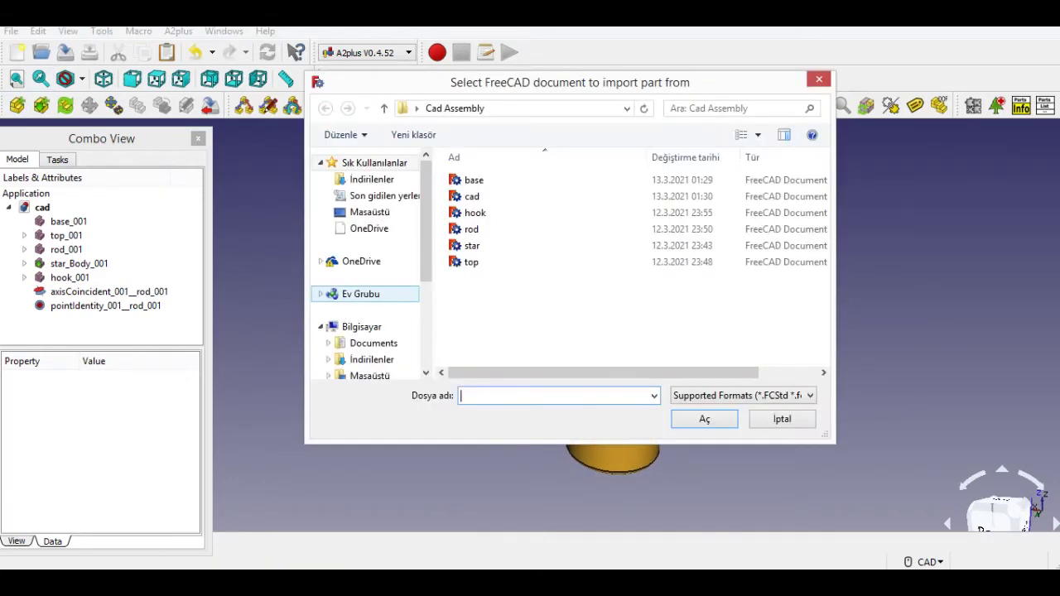
left_click(474, 213)
left_click(704, 419)
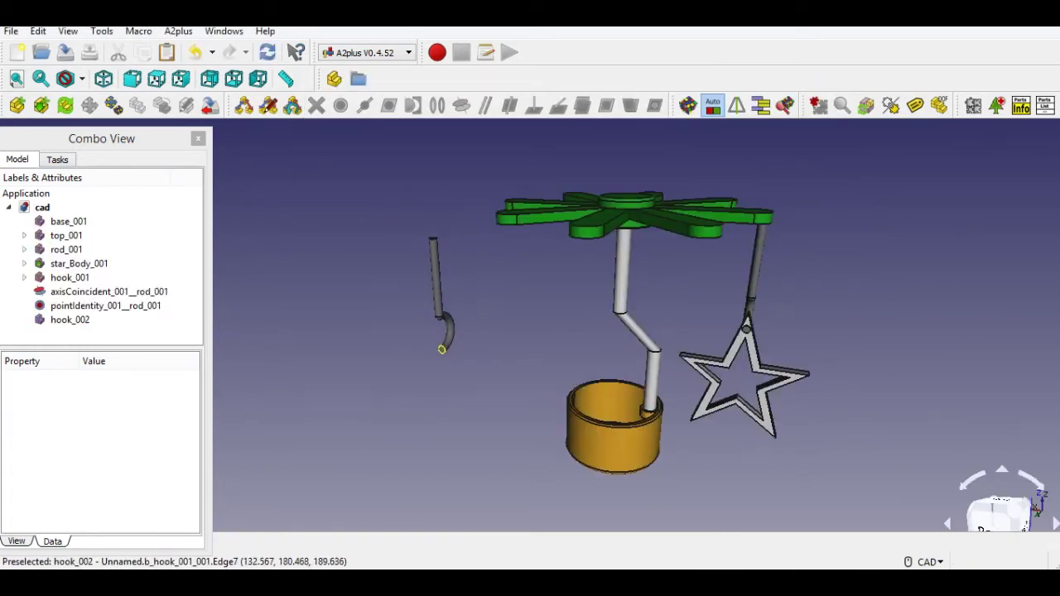
left_click(442, 348)
left_click(17, 105)
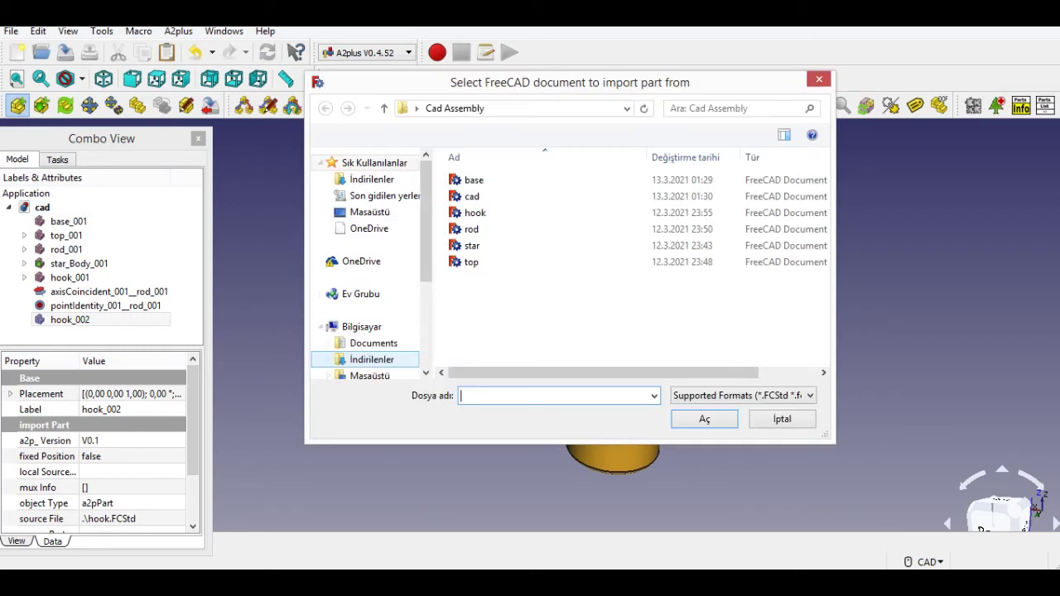
left_click(472, 246)
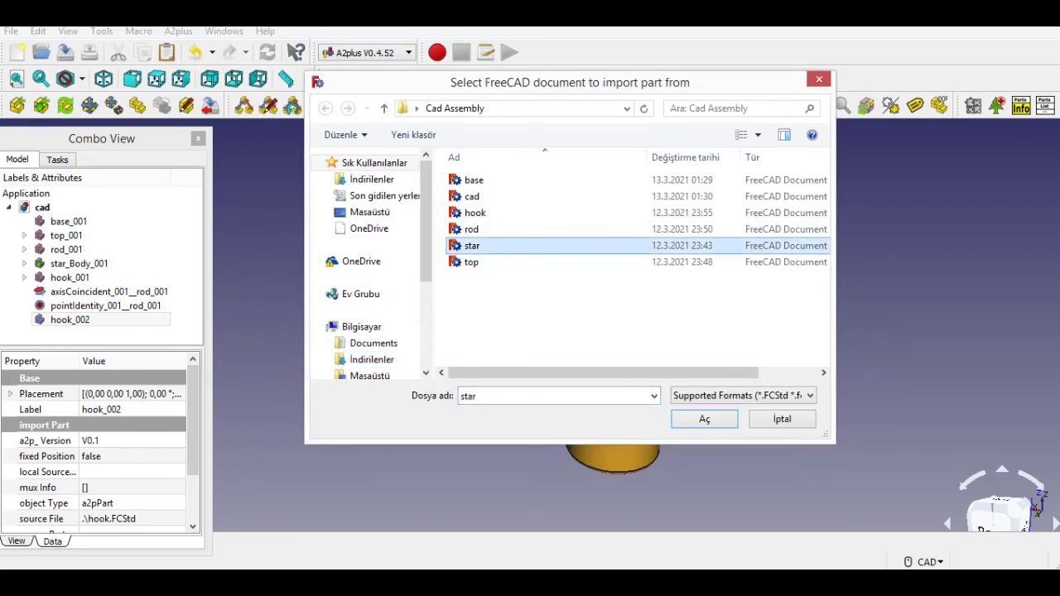
left_click(704, 419)
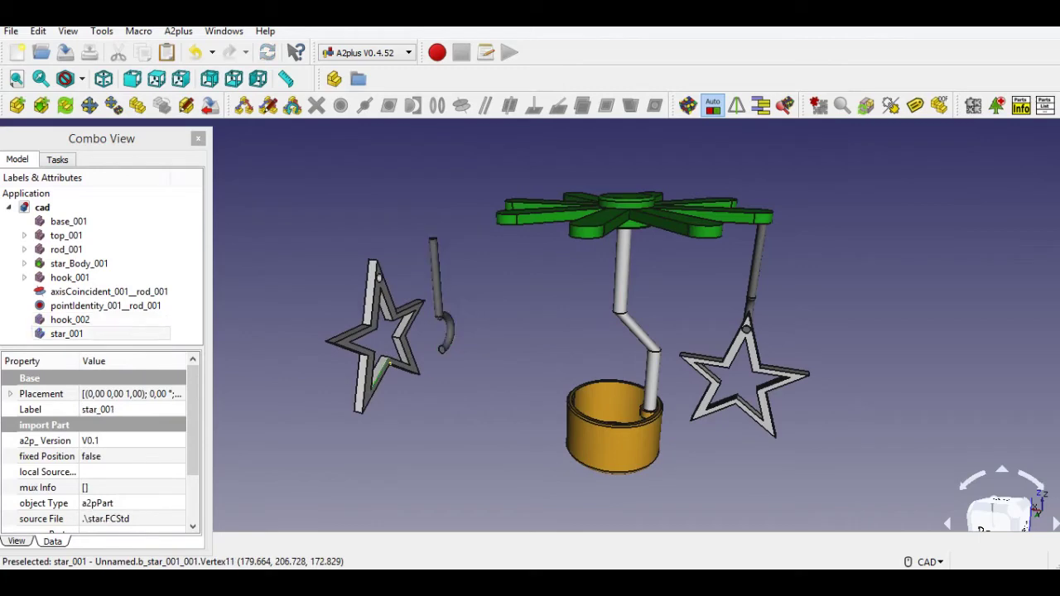
Open the constraint tools for attaching the newly imported hook
scroll(454, 319, "up", 4)
middle_click_drag(453, 318, 533, 435)
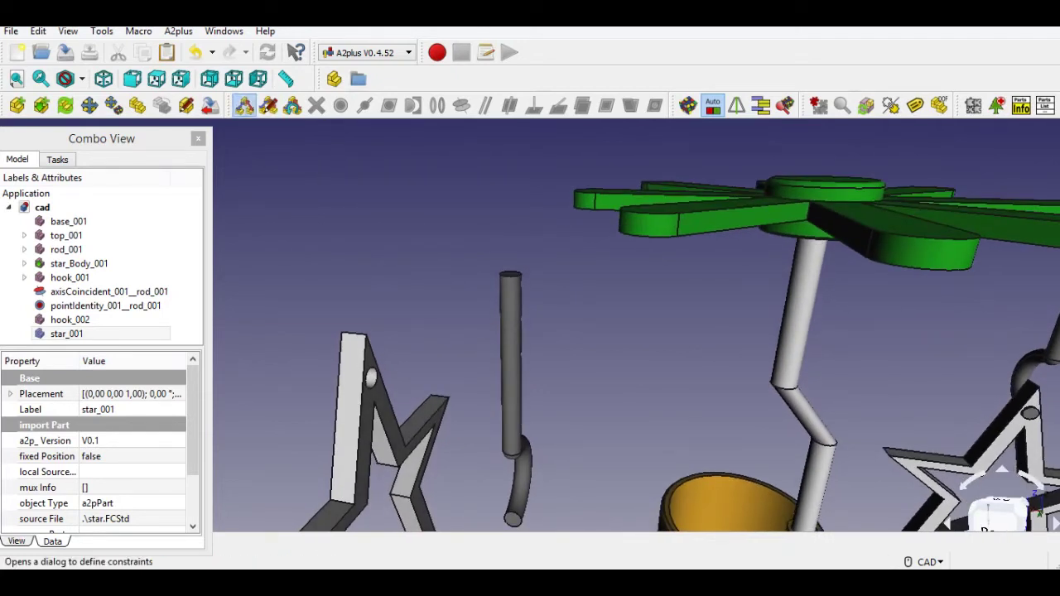
left_click(244, 105)
left_click(510, 274)
middle_click_drag(510, 274, 439, 242)
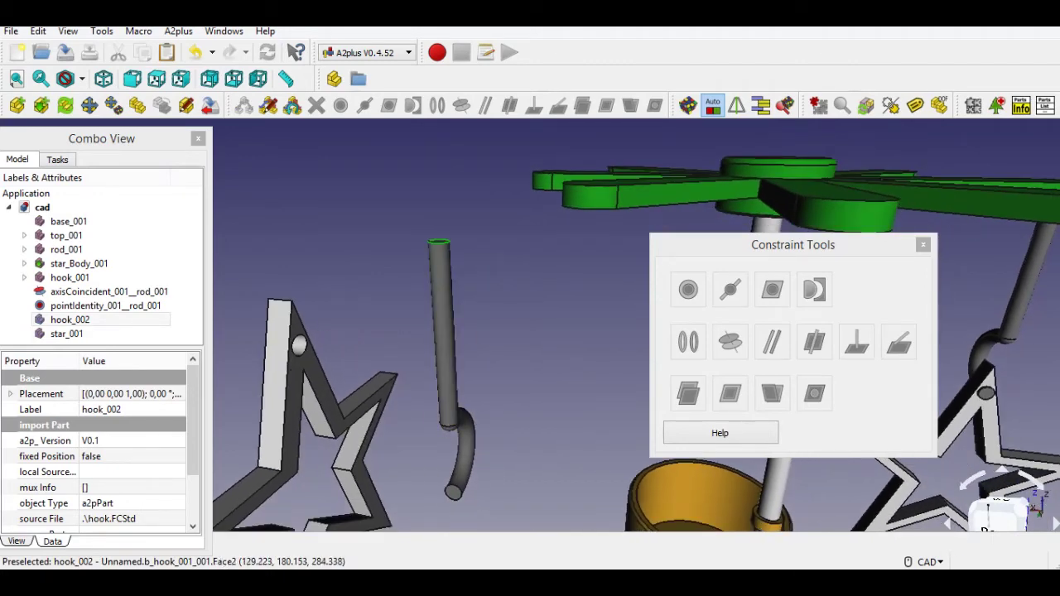
middle_click_drag(441, 264, 429, 253)
scroll(495, 326, "up", 6)
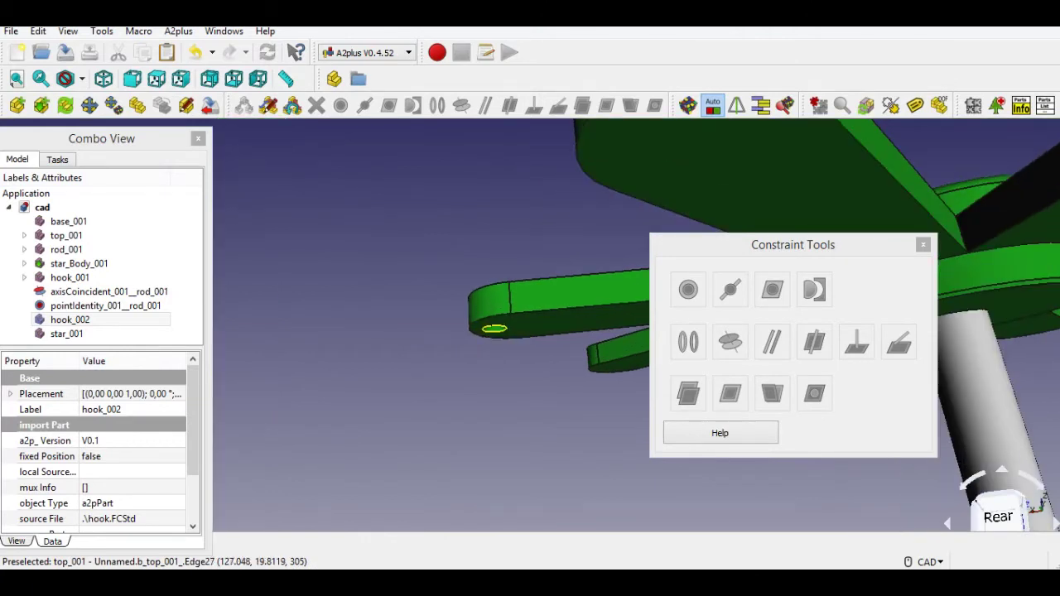
scroll(493, 328, "up", 2)
left_click(492, 328)
left_click(485, 363)
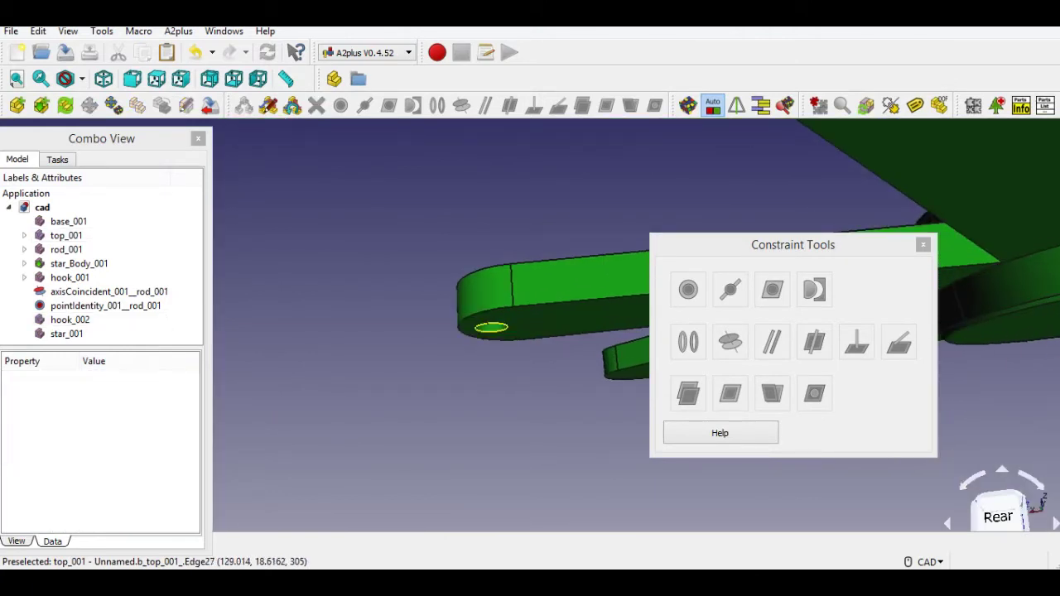
left_click(492, 328)
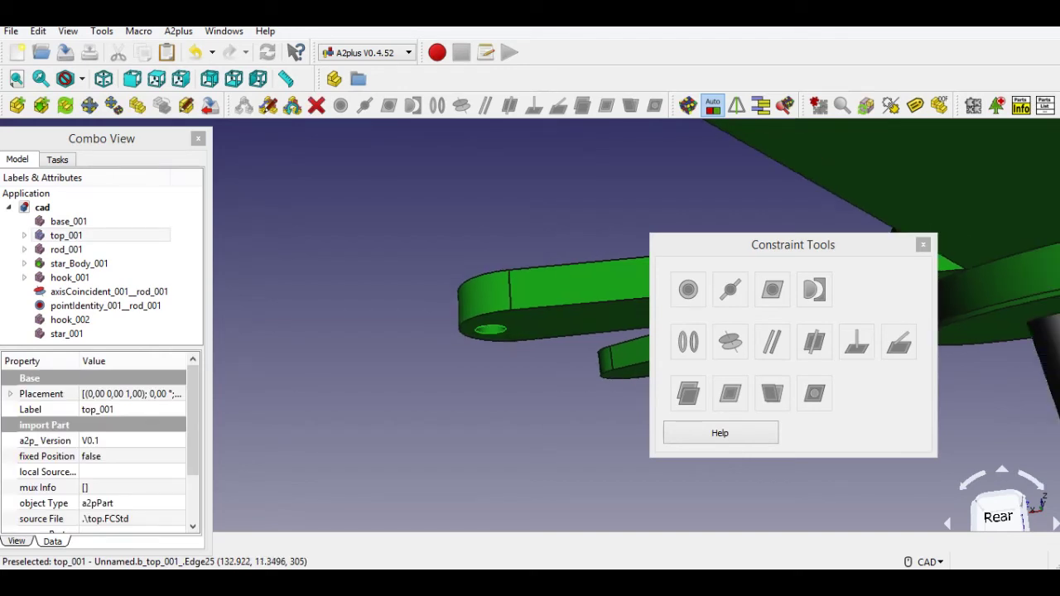
scroll(492, 328, "down", 6)
scroll(492, 328, "up", 3)
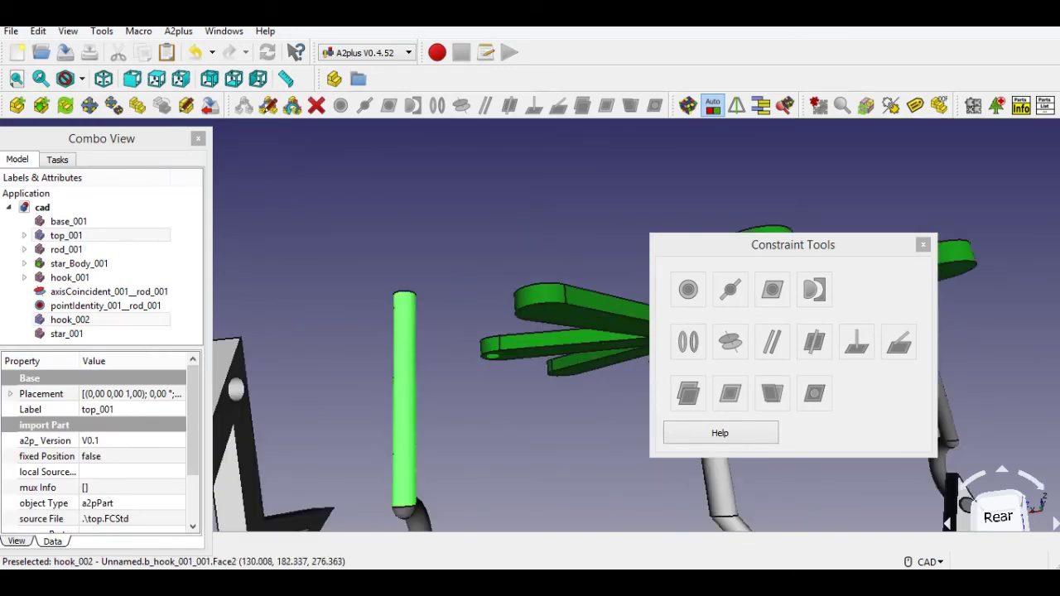
left_click(464, 286)
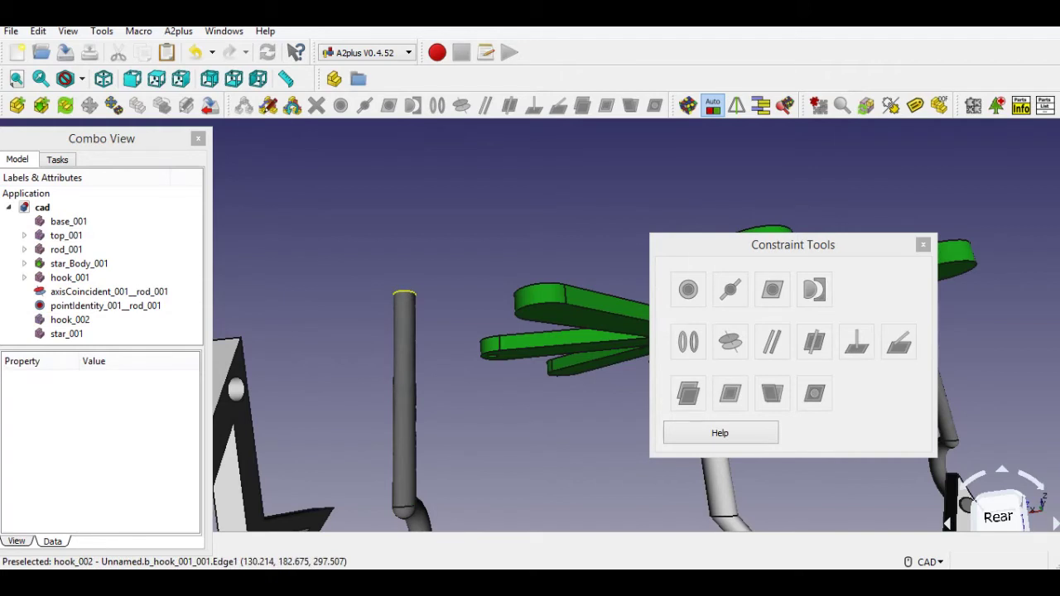
Add an axis coincident constraint between the second hook's upper edge and a free green arm's end hole, direction opposed and rotation unlocked
left_click(405, 293)
scroll(515, 346, "up", 3)
scroll(510, 352, "up", 4)
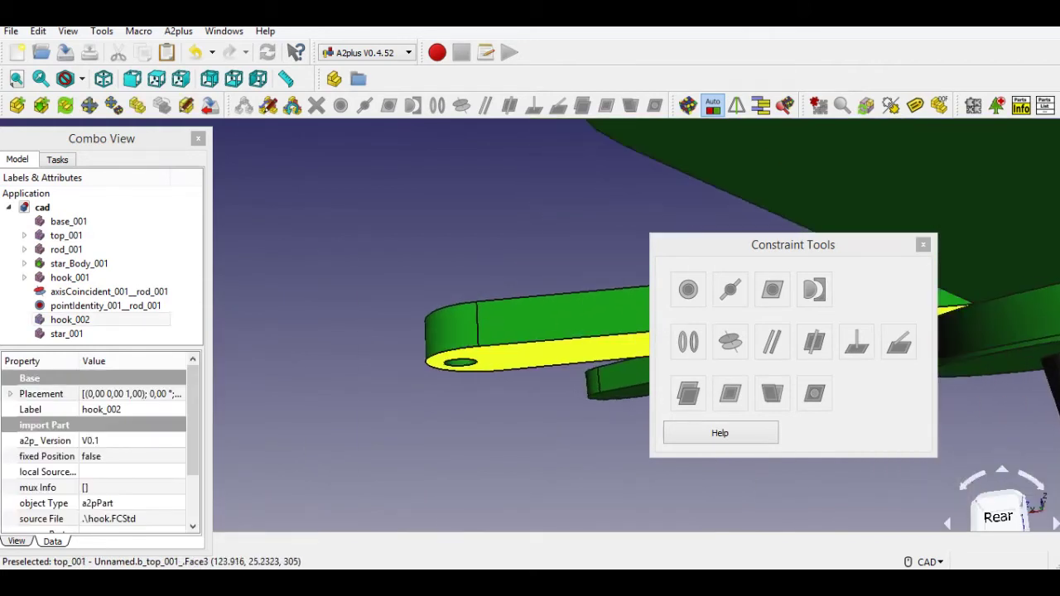
left_click(462, 363, "ctrl")
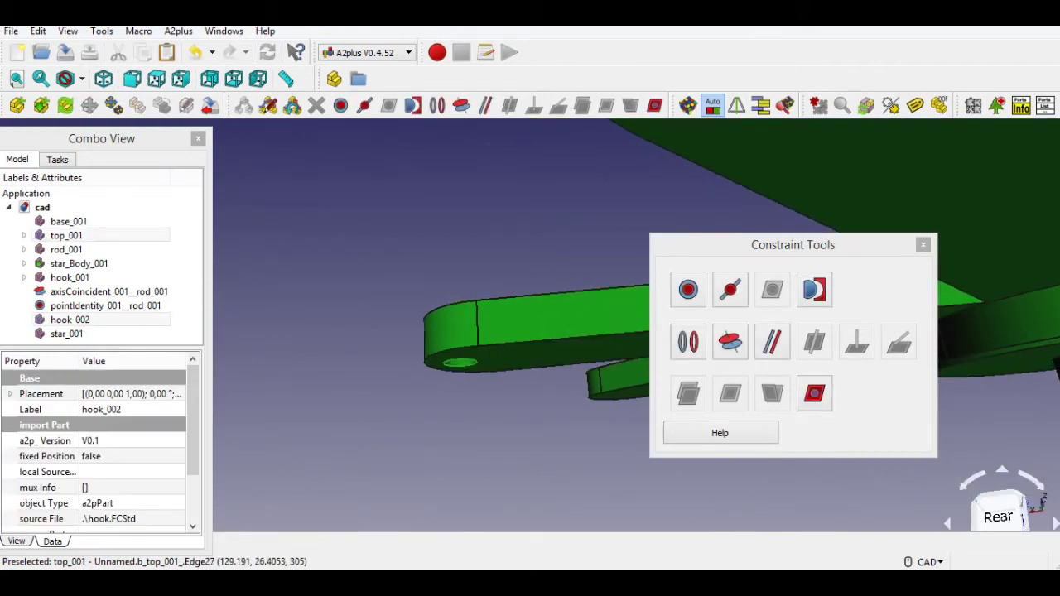
scroll(505, 358, "down", 3)
scroll(507, 356, "down", 4)
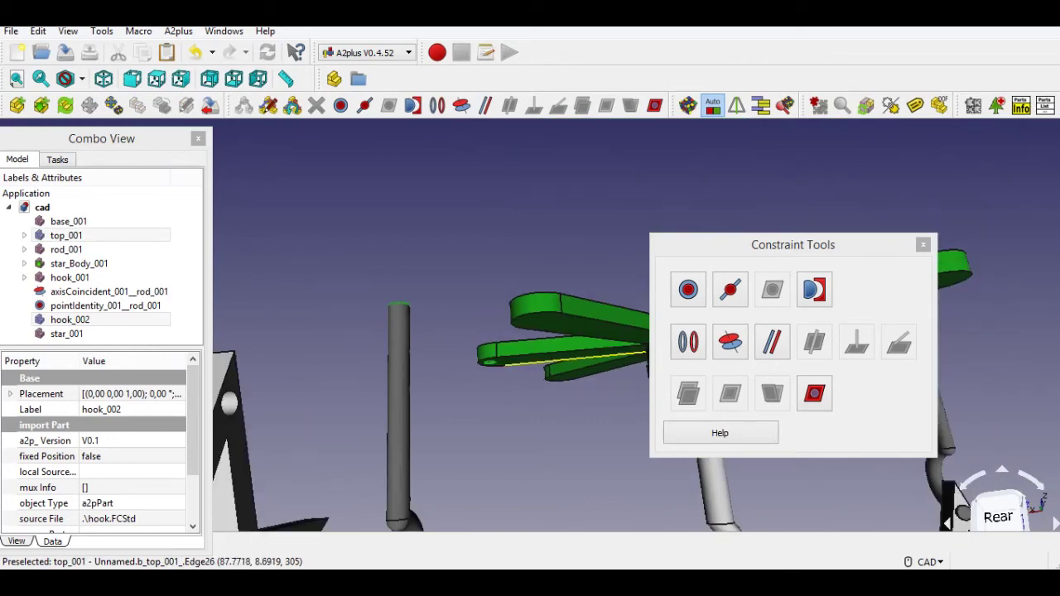
left_click(730, 343)
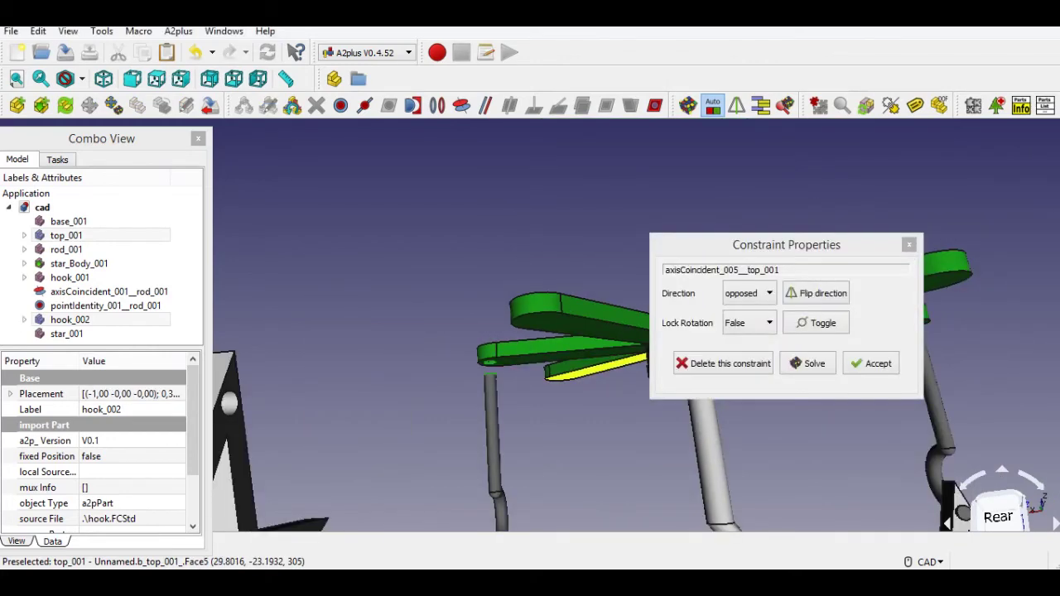
left_click(871, 363)
Add a point identity constraint between the second hook's upper circular edge and the edge of the green arm's end hole
scroll(519, 377, "up", 4)
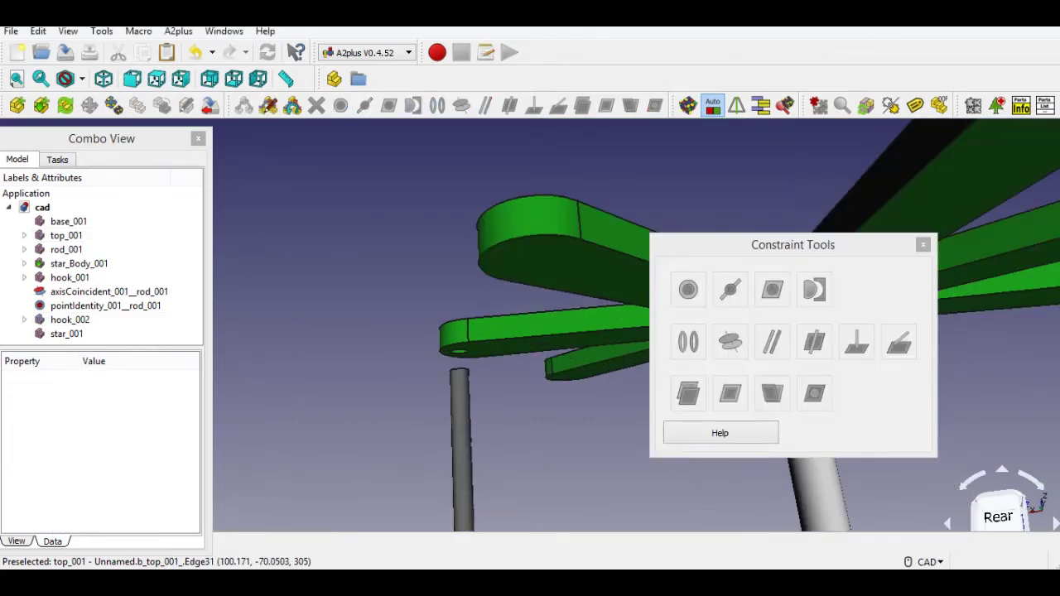
left_click(456, 368)
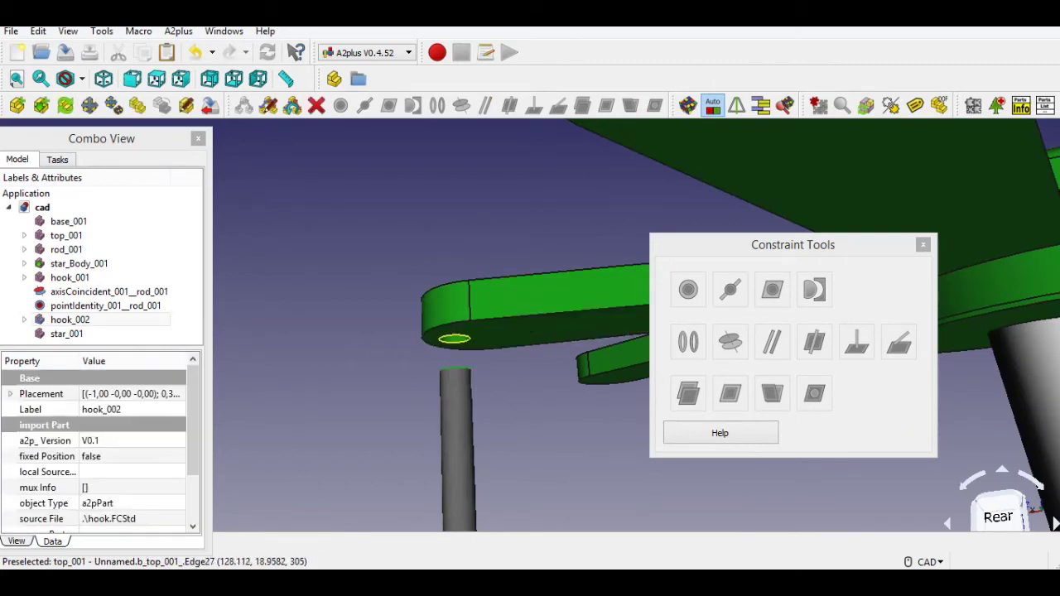
left_click(455, 343, "ctrl")
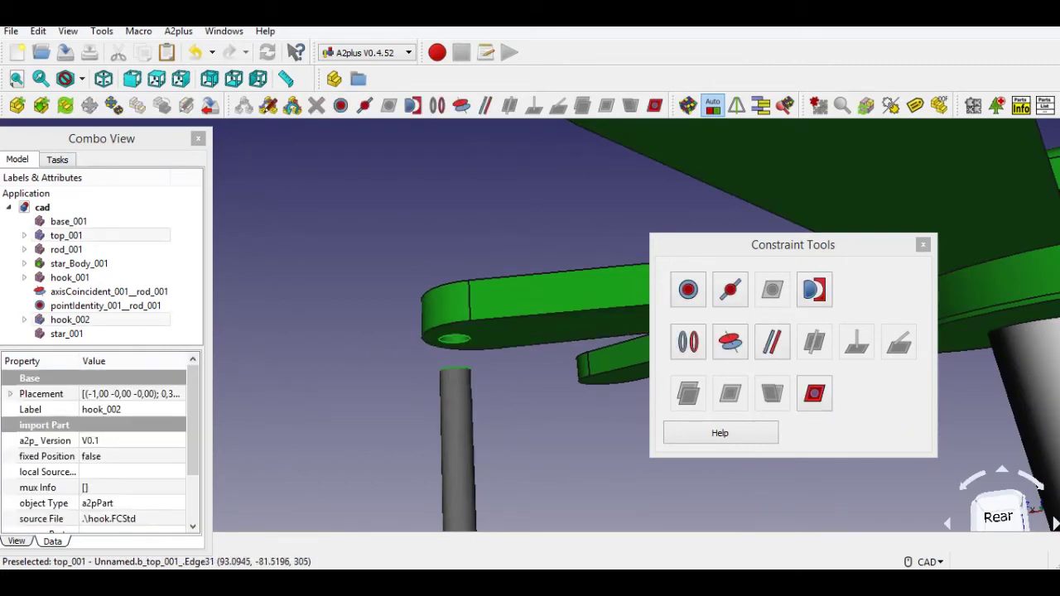
left_click(689, 290)
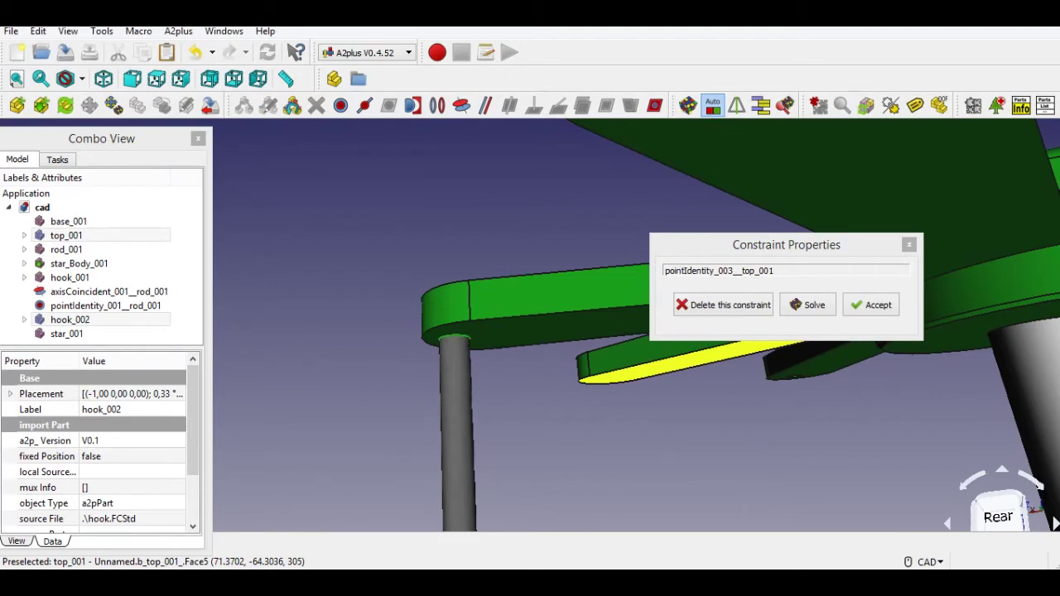
left_click(870, 305)
Add an axis coincident constraint between the second hook's lower end edge and the second star's hole, direction opposed and rotation unlocked
scroll(489, 476, "down", 8)
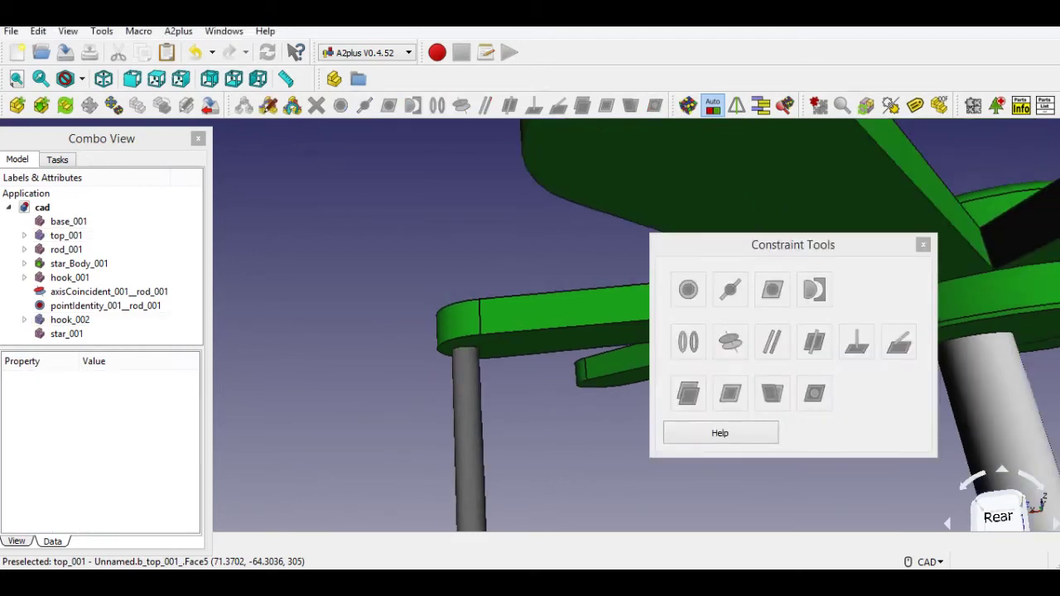
middle_click_drag(489, 476, 457, 314)
scroll(457, 313, "up", 5)
scroll(457, 313, "up", 2)
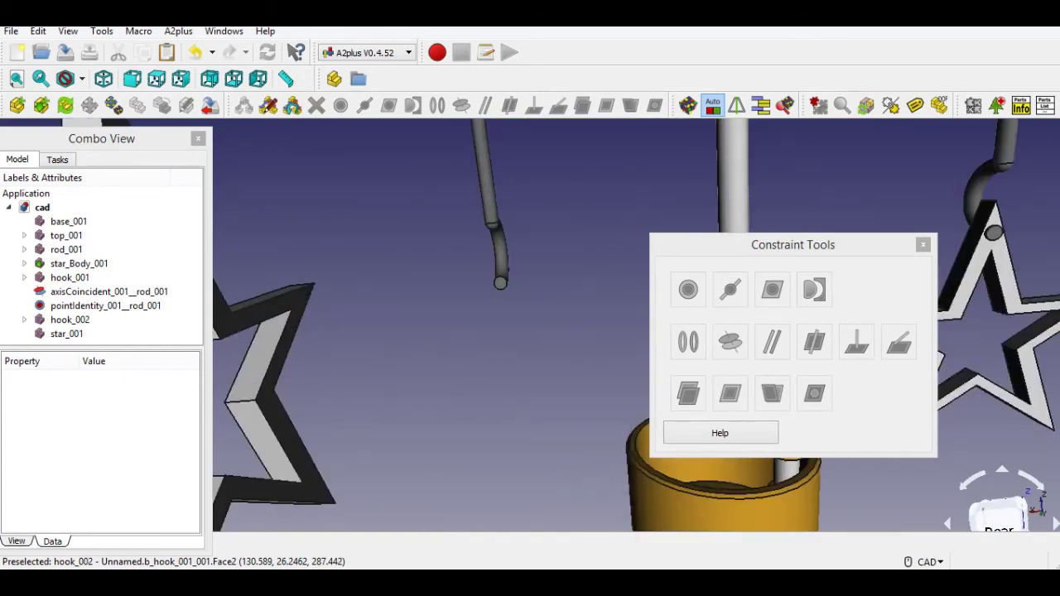
scroll(457, 313, "down", 2)
middle_click_drag(457, 313, 421, 324)
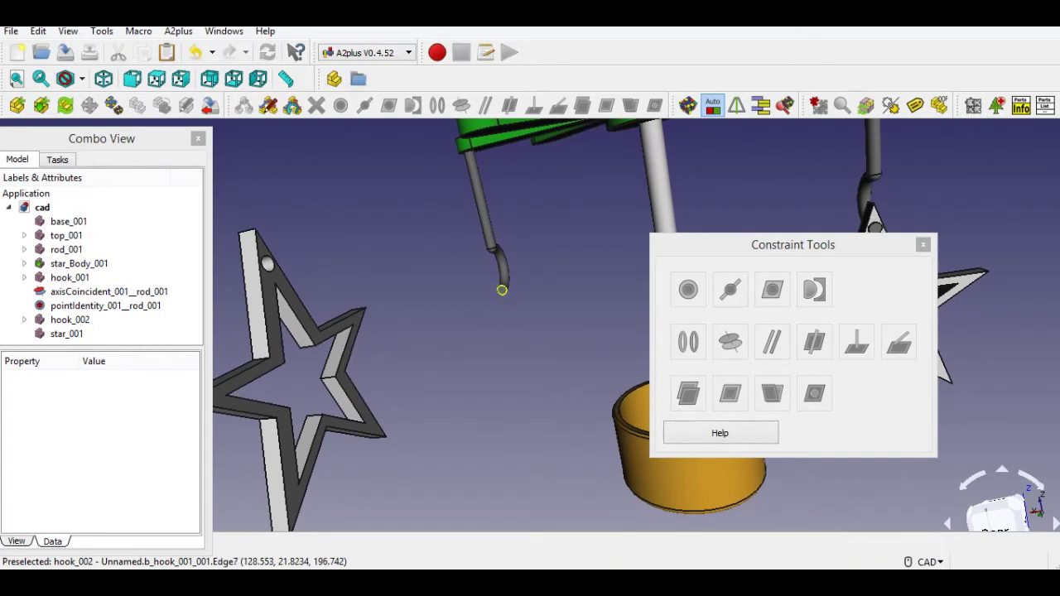
left_click(502, 290)
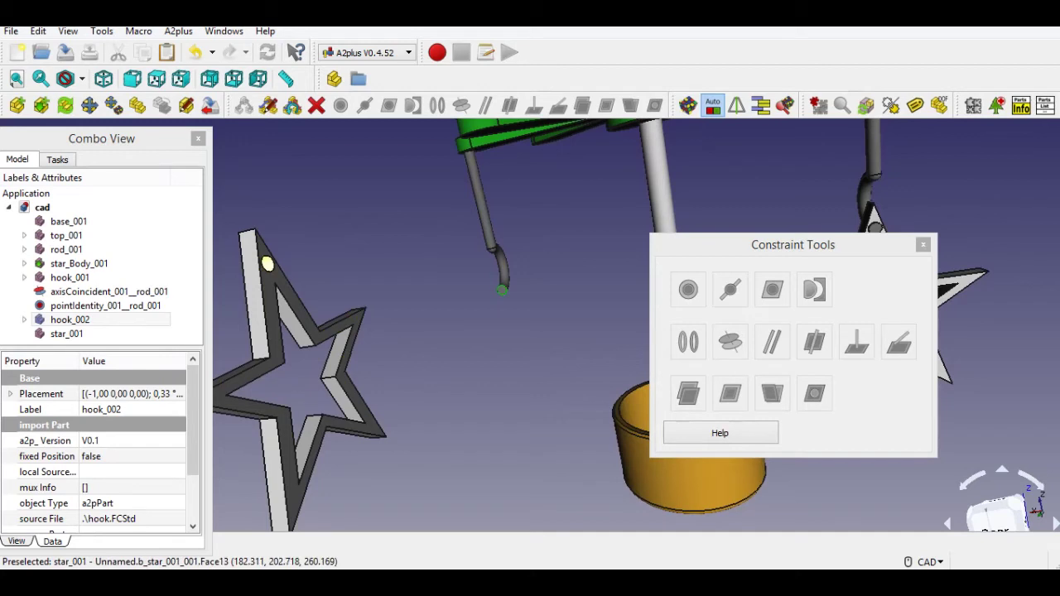
left_click(267, 263)
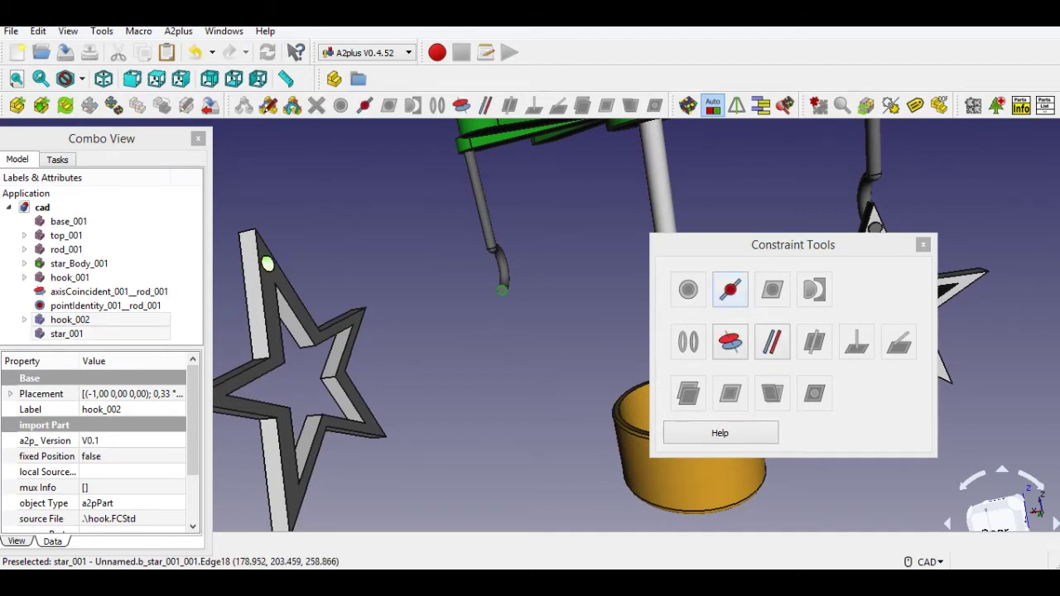
left_click(730, 342)
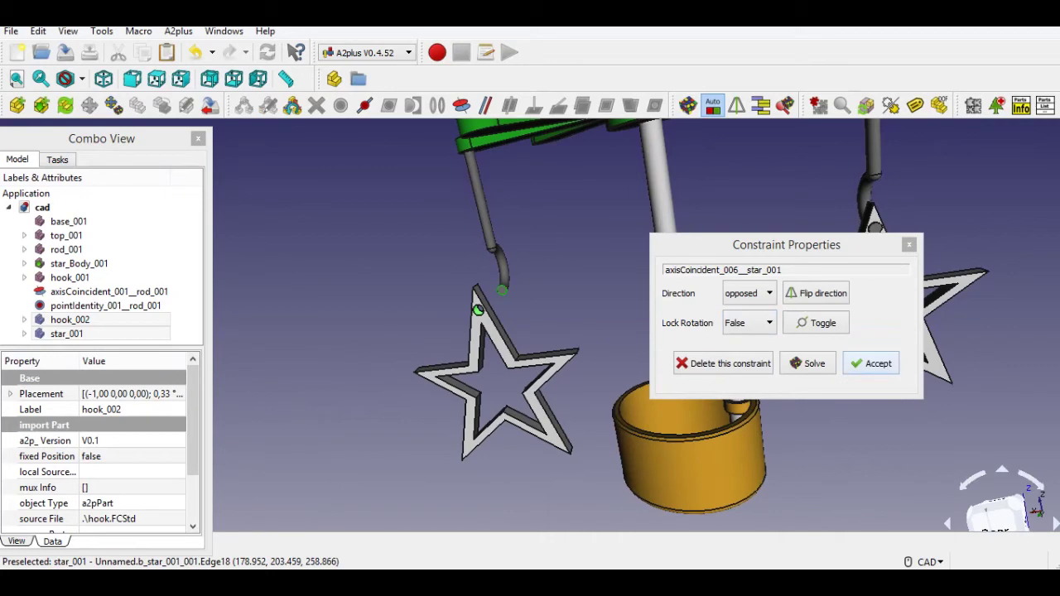
left_click(876, 362)
scroll(497, 315, "up", 3)
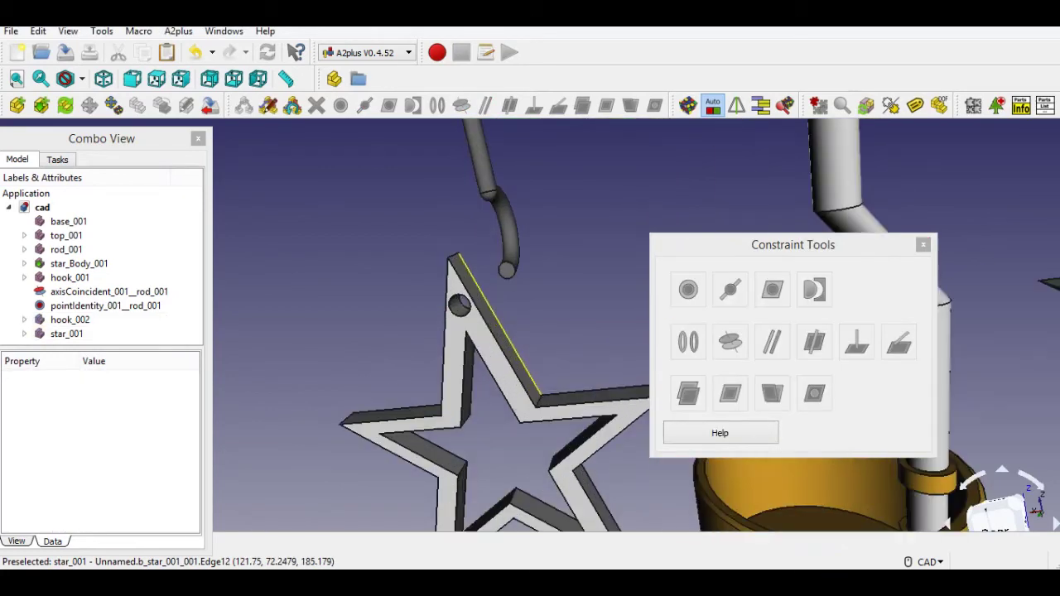
scroll(505, 290, "up", 3)
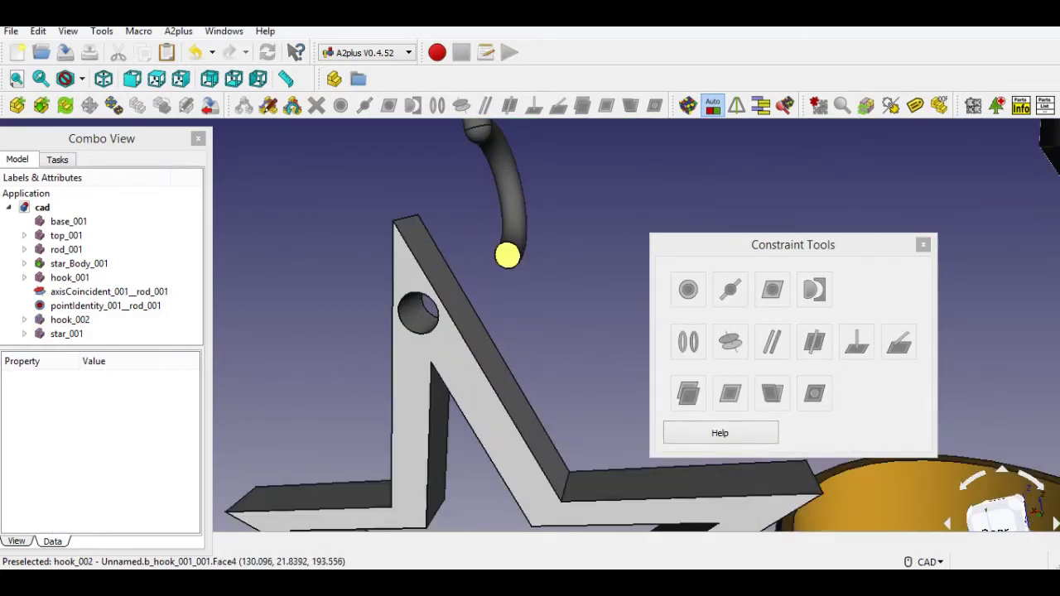
left_click(507, 255)
scroll(487, 365, "down", 4)
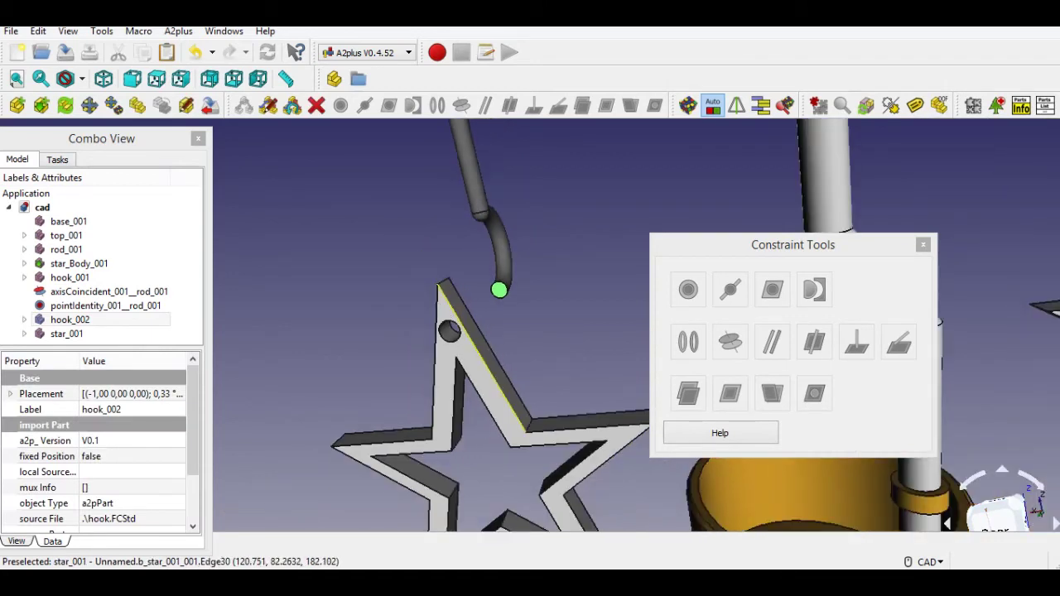
left_click(486, 384, "ctrl")
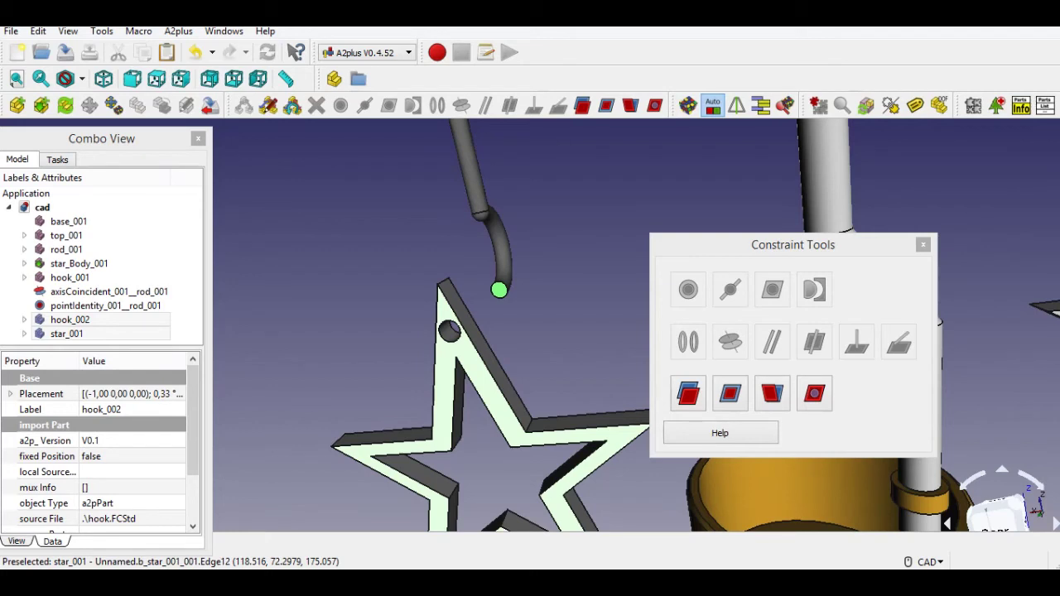
left_click(516, 322)
Add a point on plane constraint between the second hook's lower end edge and the star's flat face with an offset of -1.00
left_click(499, 289)
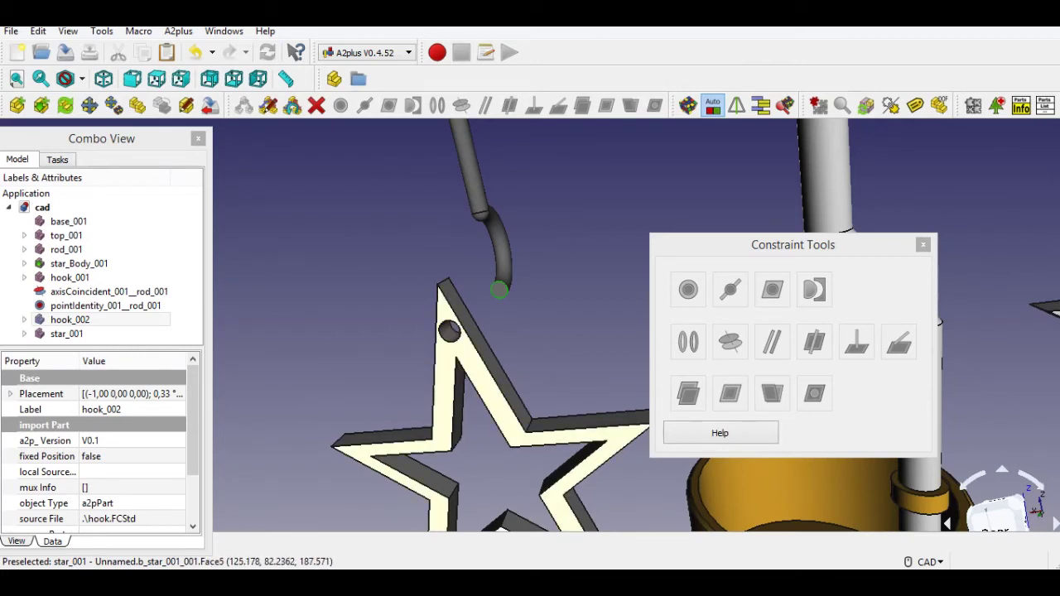
left_click(458, 349, "ctrl")
left_click(772, 290)
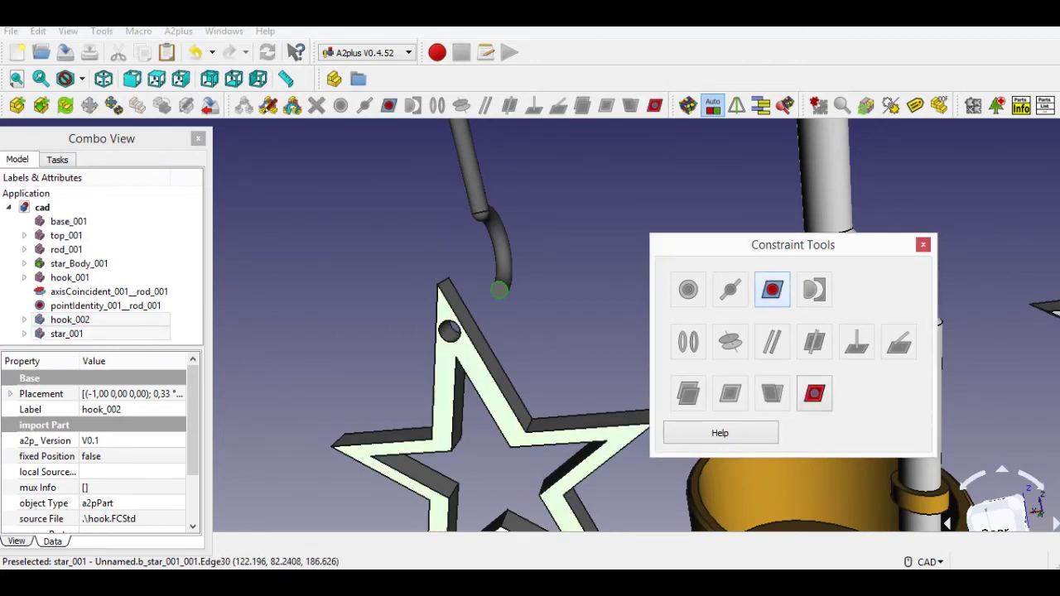
left_click(772, 289)
left_click(774, 289)
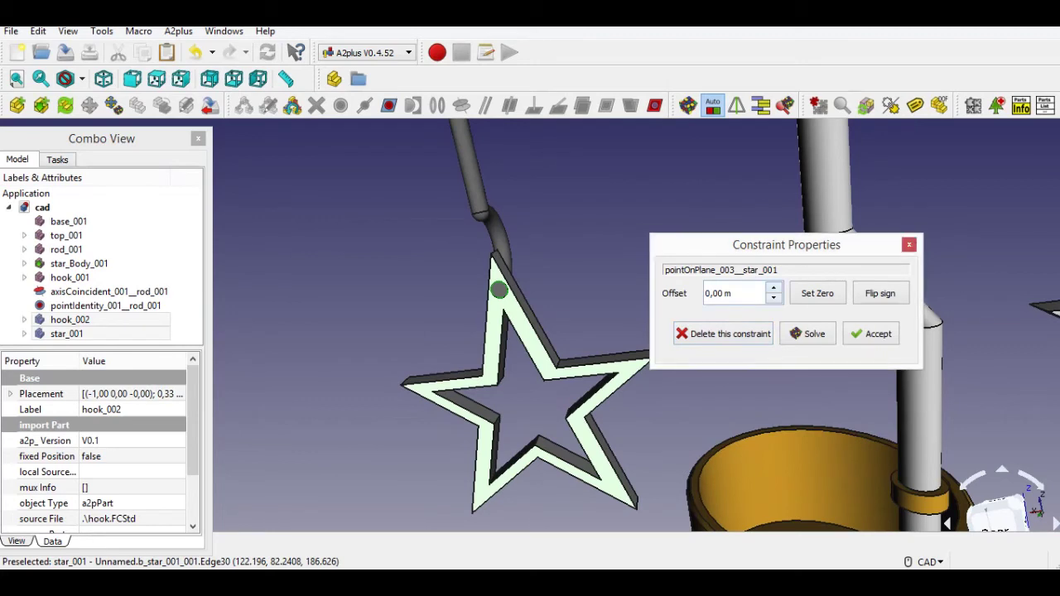
left_click(773, 288)
left_click(773, 298)
key("Down")
key("Down")
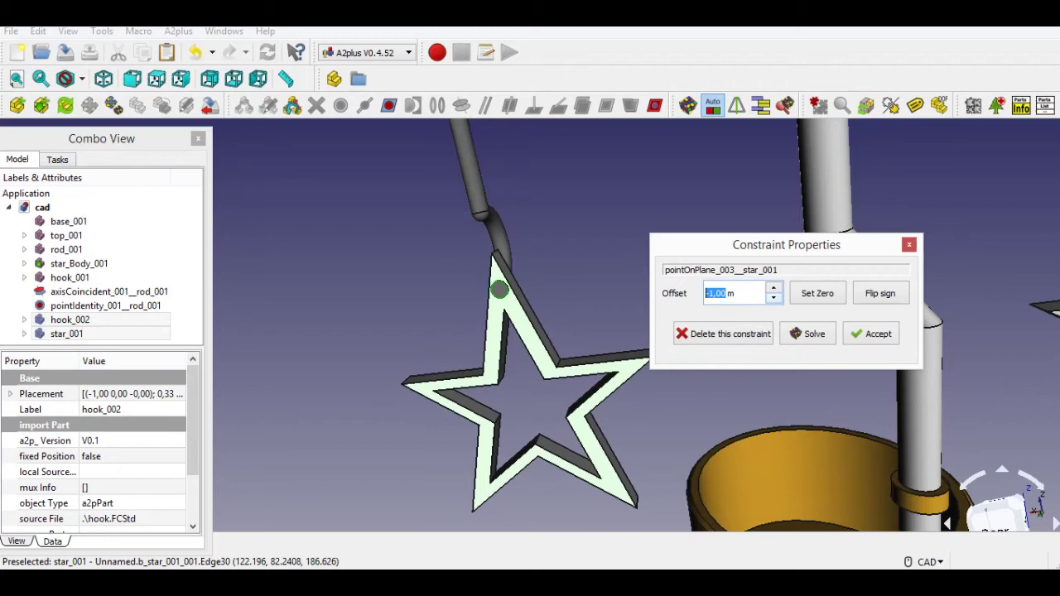
middle_click_drag(488, 377, 356, 410)
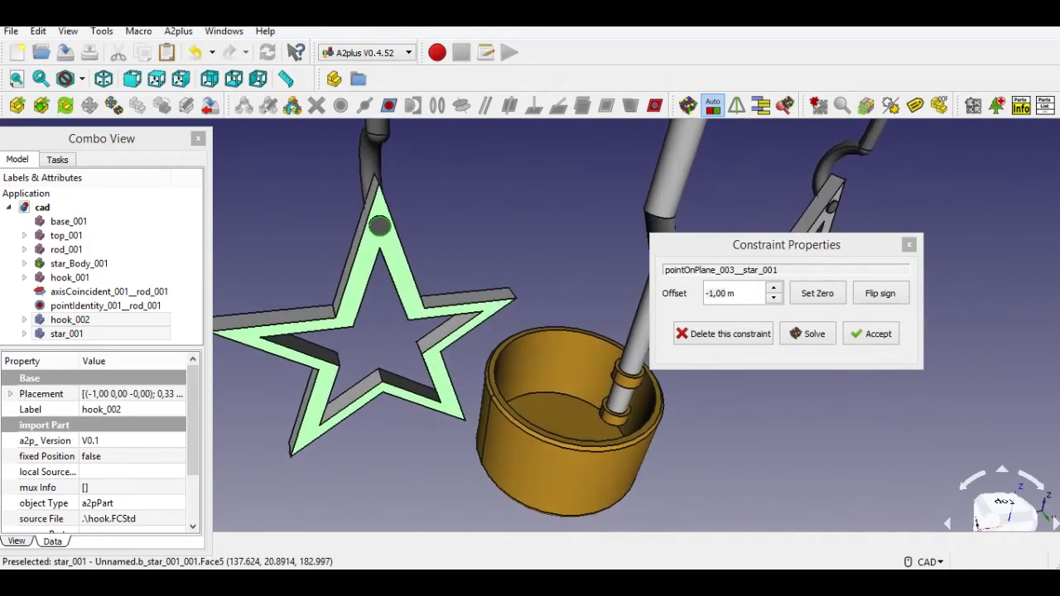
left_click(871, 334)
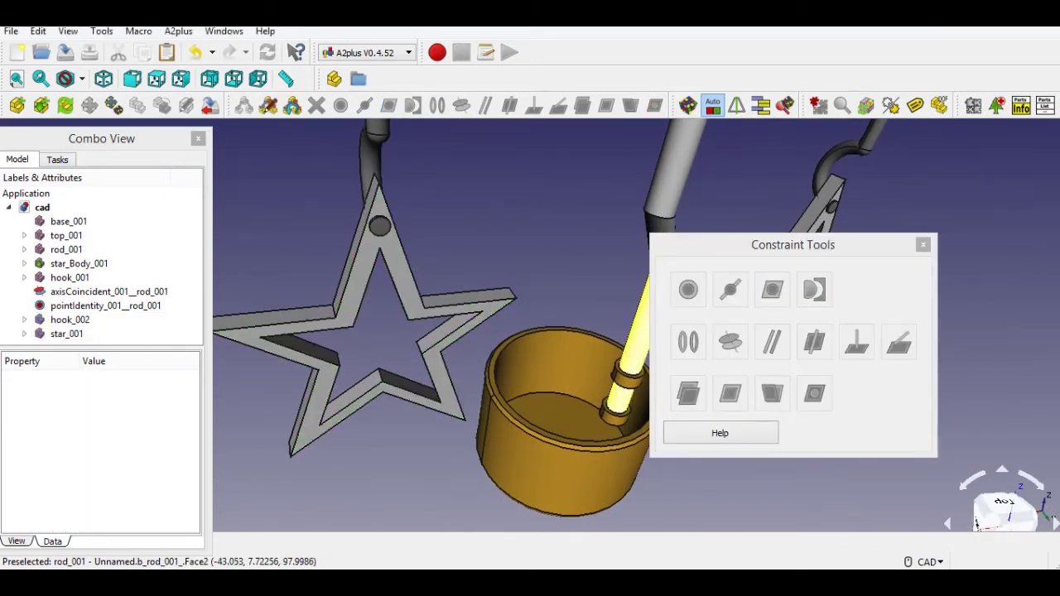
Import a third star from the Cad Assembly folder and place it beside the carousel
scroll(524, 296, "down", 1)
scroll(520, 294, "down", 3)
middle_click_drag(520, 294, 452, 240)
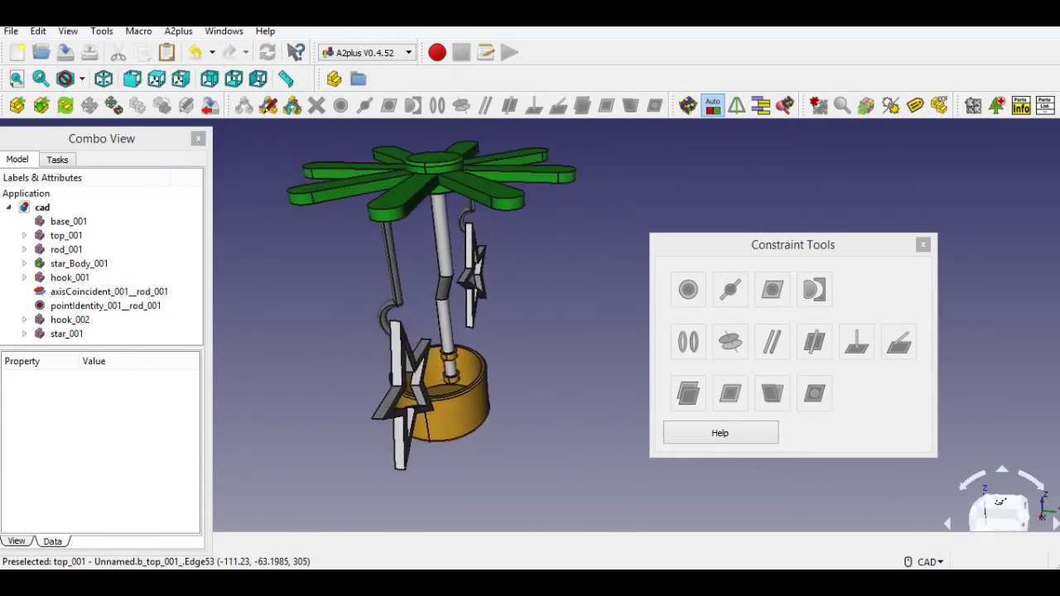
left_click(16, 105)
left_click(471, 245)
left_click(704, 420)
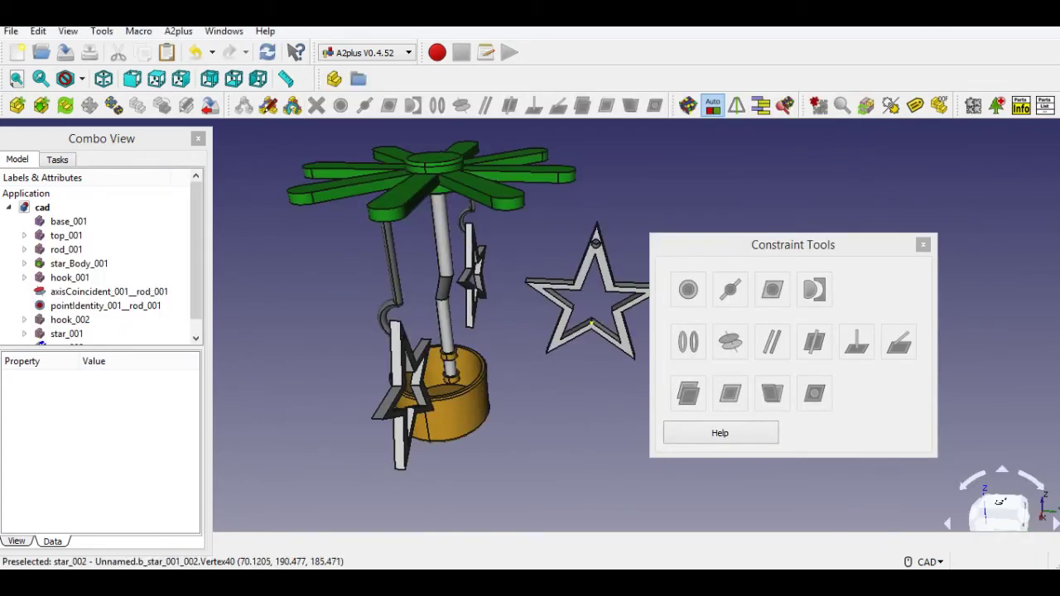
left_click(594, 377)
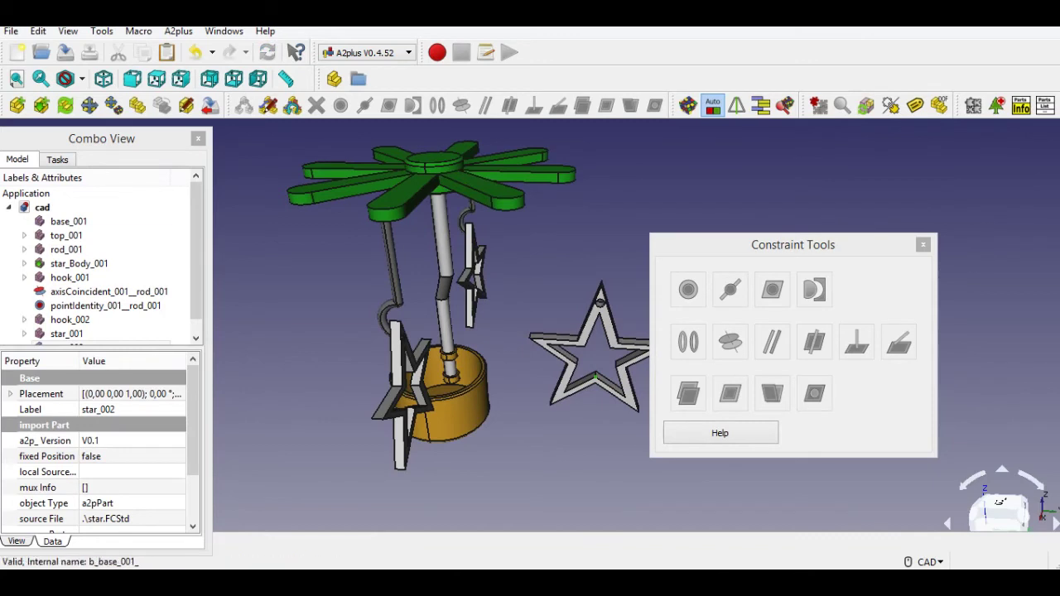
Import a third hook from the Cad Assembly folder and place it between the carousel and the loose star
left_click(18, 105)
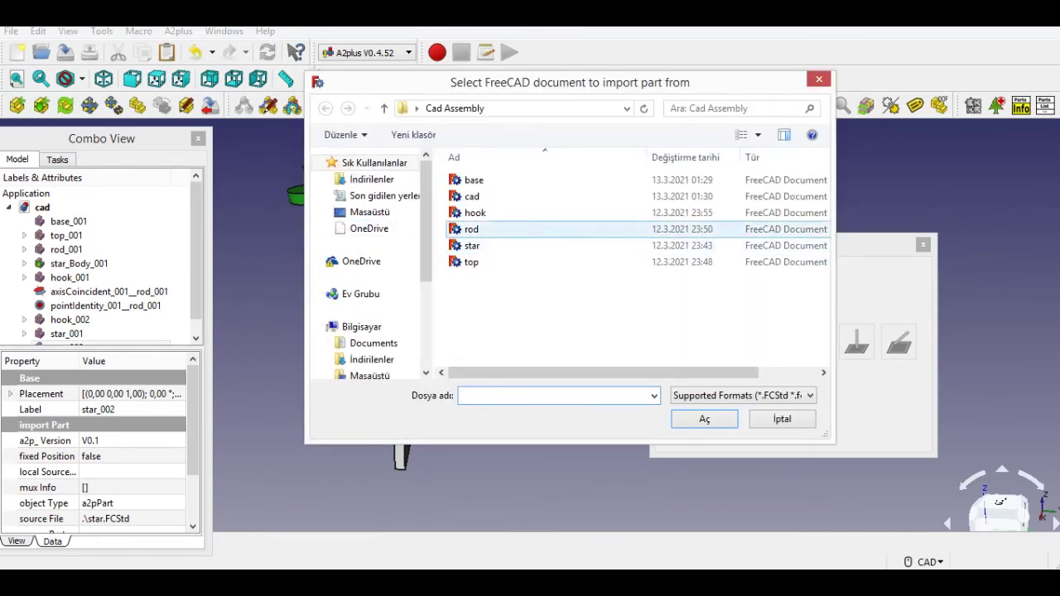
left_click(478, 213)
left_click(719, 420)
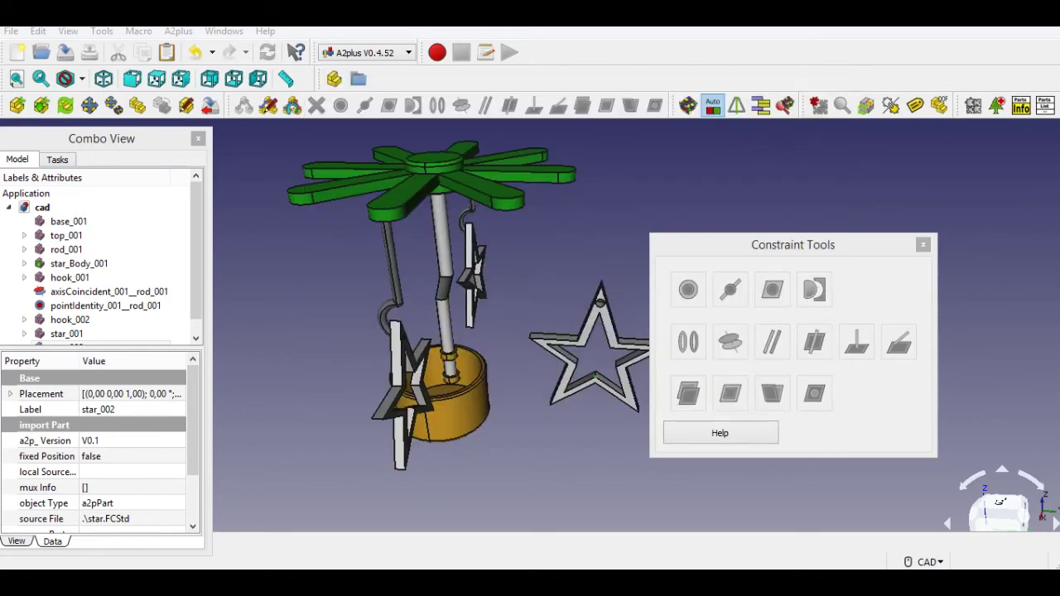
left_click(561, 301)
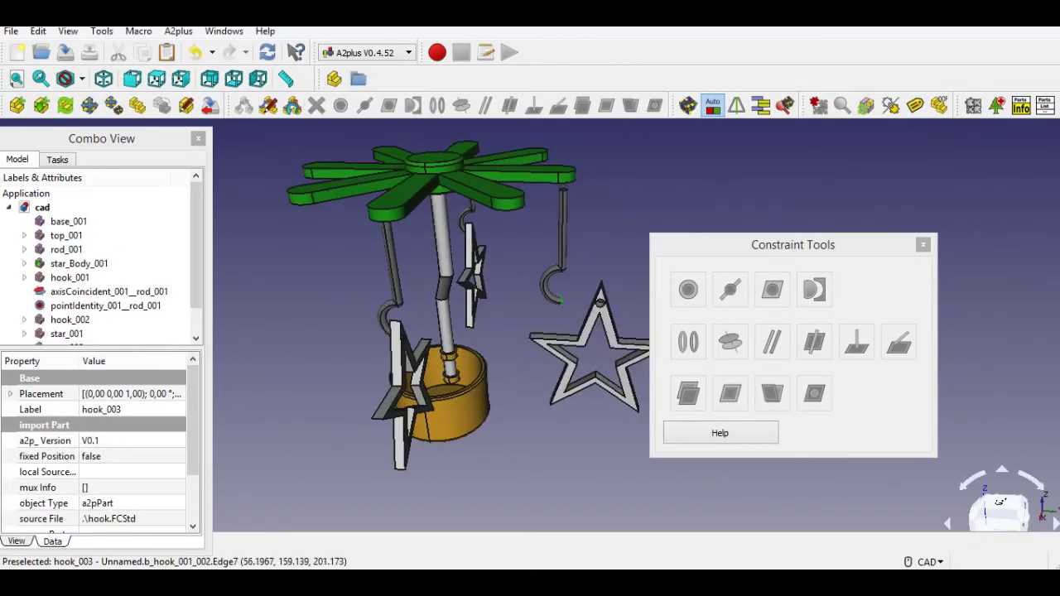
Move the third hook so its straight end sits beside the hole of the nearby free green arm
left_click_drag(749, 245, 826, 258)
scroll(567, 250, "up", 2)
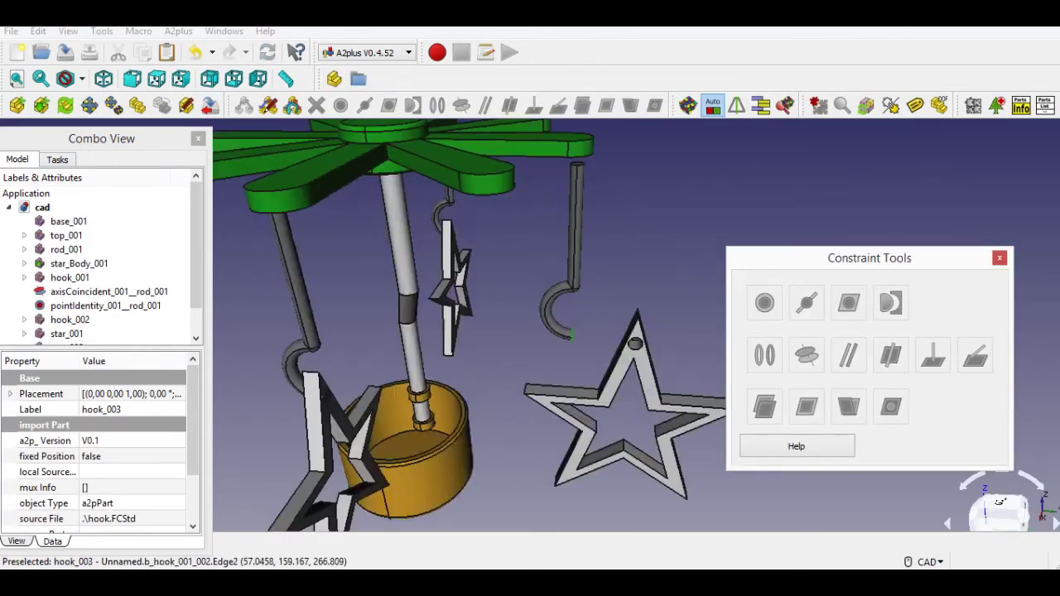
middle_click_drag(572, 335, 553, 190)
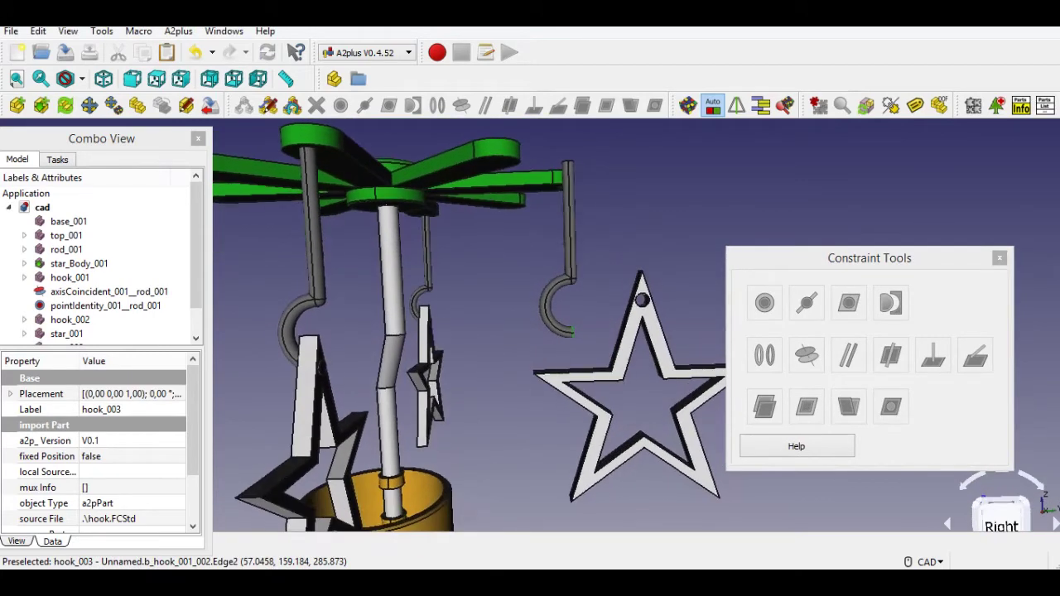
scroll(551, 159, "up", 3)
middle_click_drag(439, 220, 448, 171)
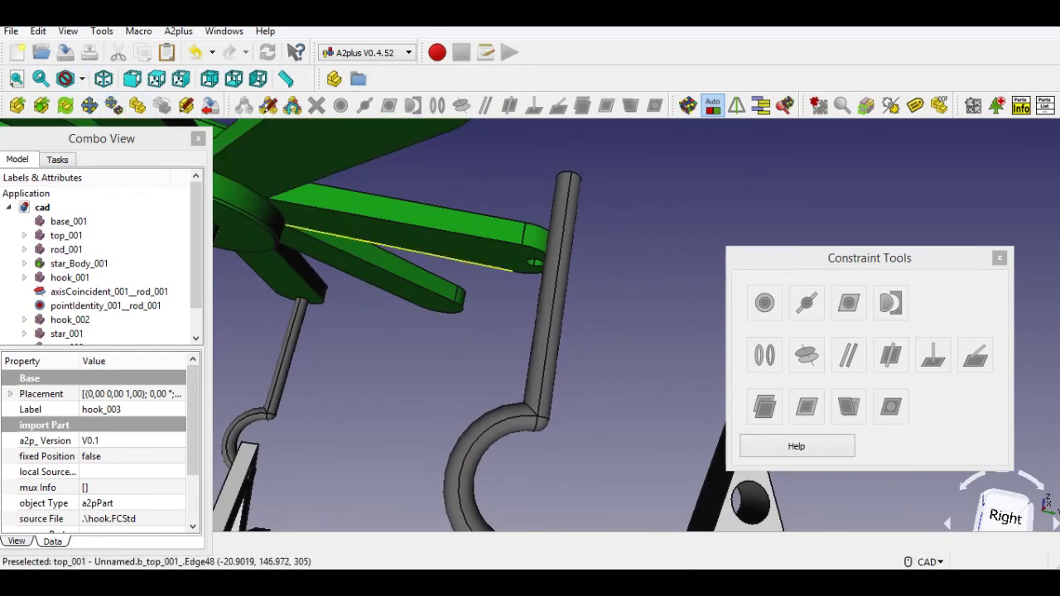
left_click(563, 215)
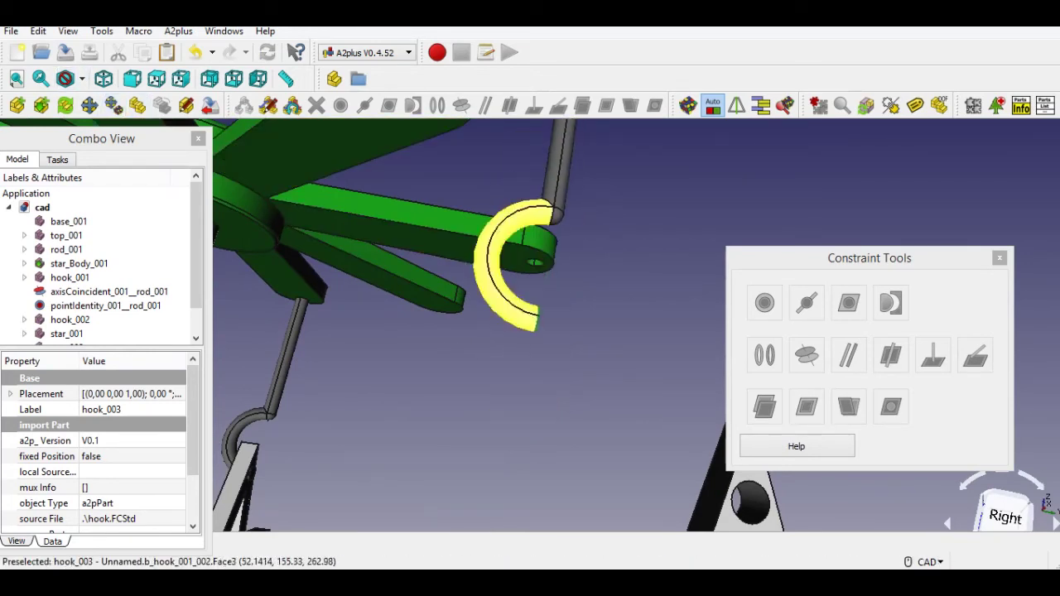
left_click(510, 456)
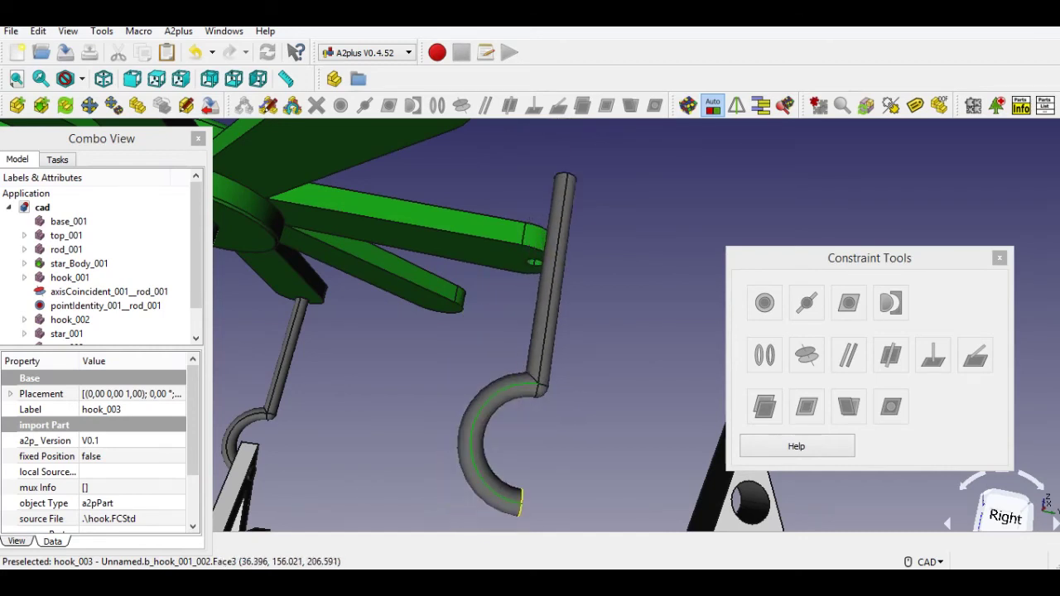
Add an axis coincident constraint between the third hook's top edge and the green arm's hole, direction opposed and rotation unlocked
scroll(497, 472, "down", 2)
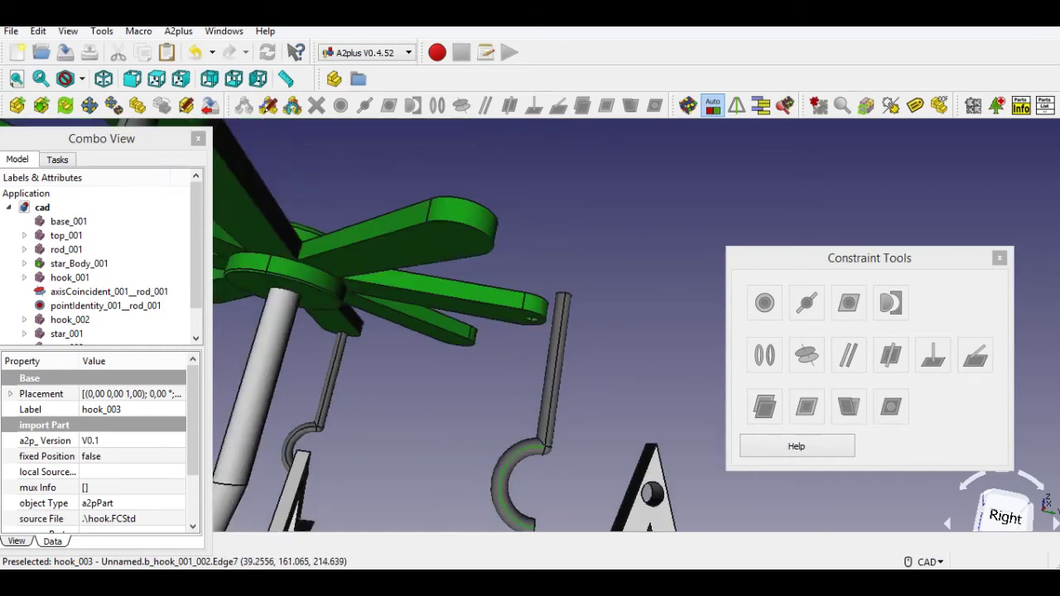
scroll(533, 495, "down", 2)
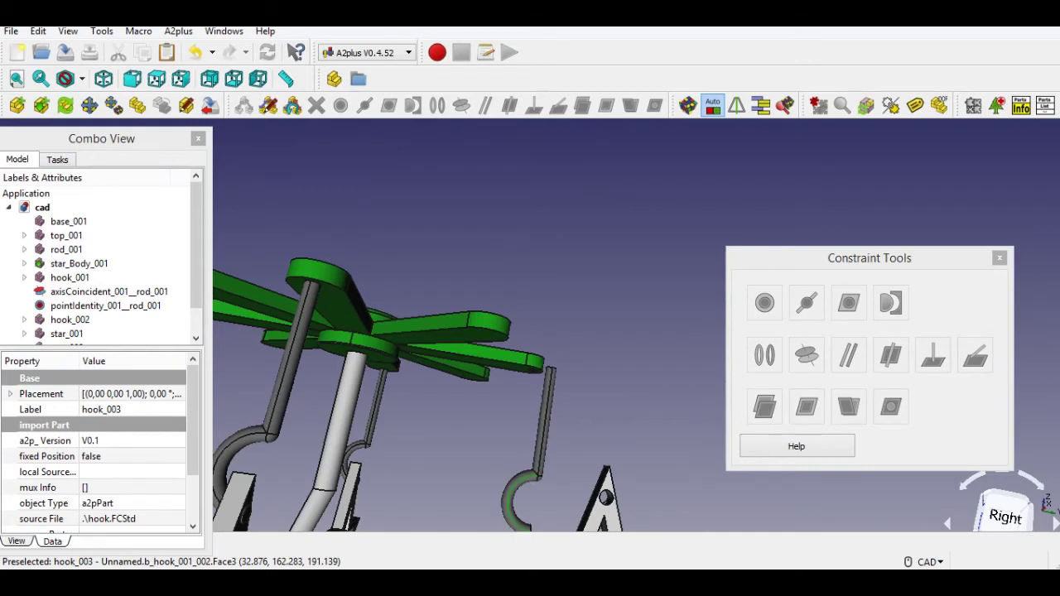
middle_click_drag(530, 465, 552, 353)
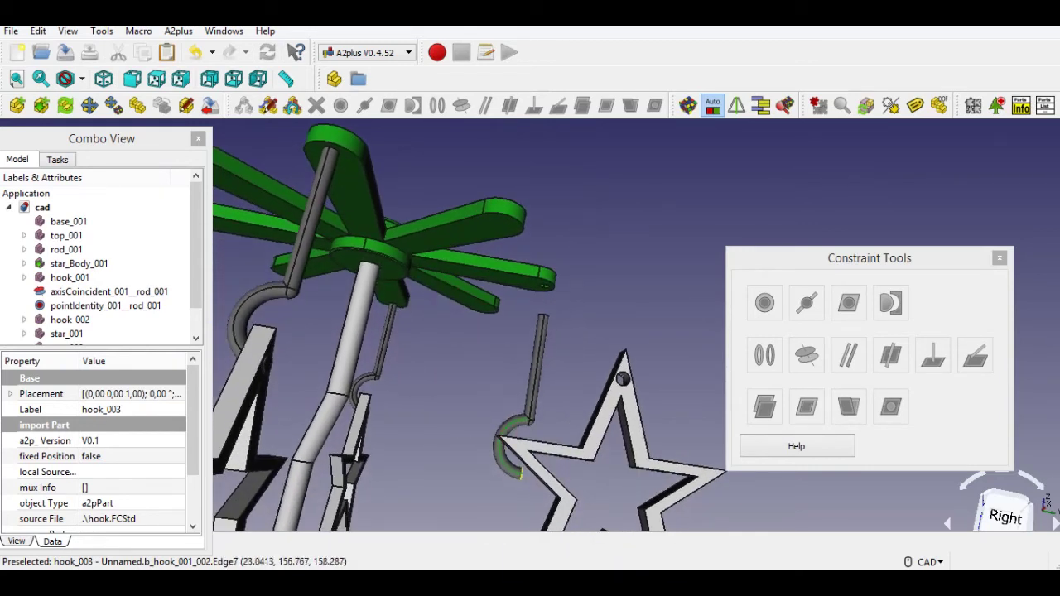
scroll(540, 311, "up", 7)
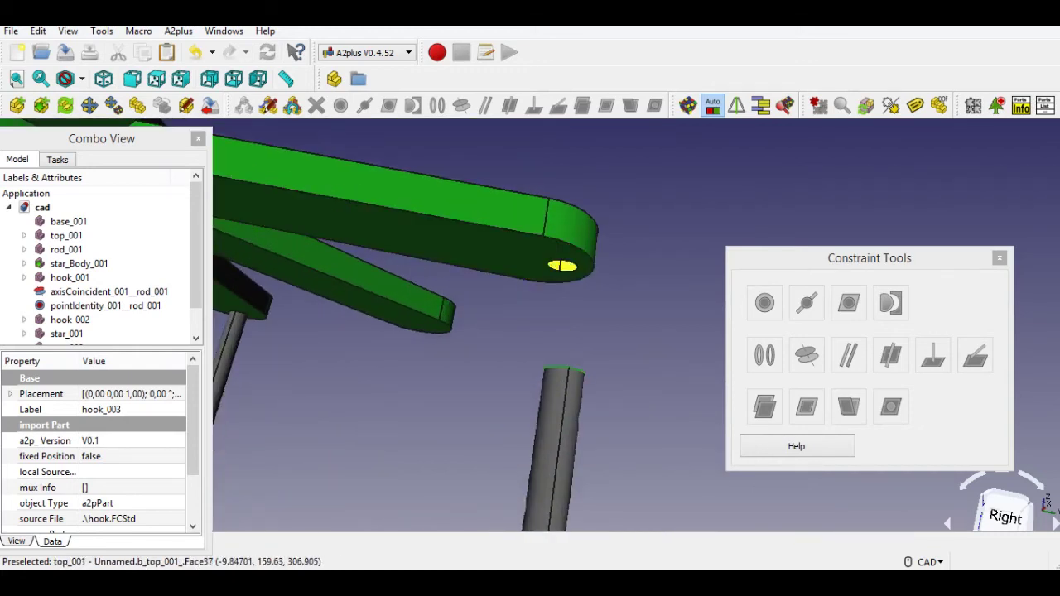
left_click(565, 266, "ctrl")
left_click(807, 355)
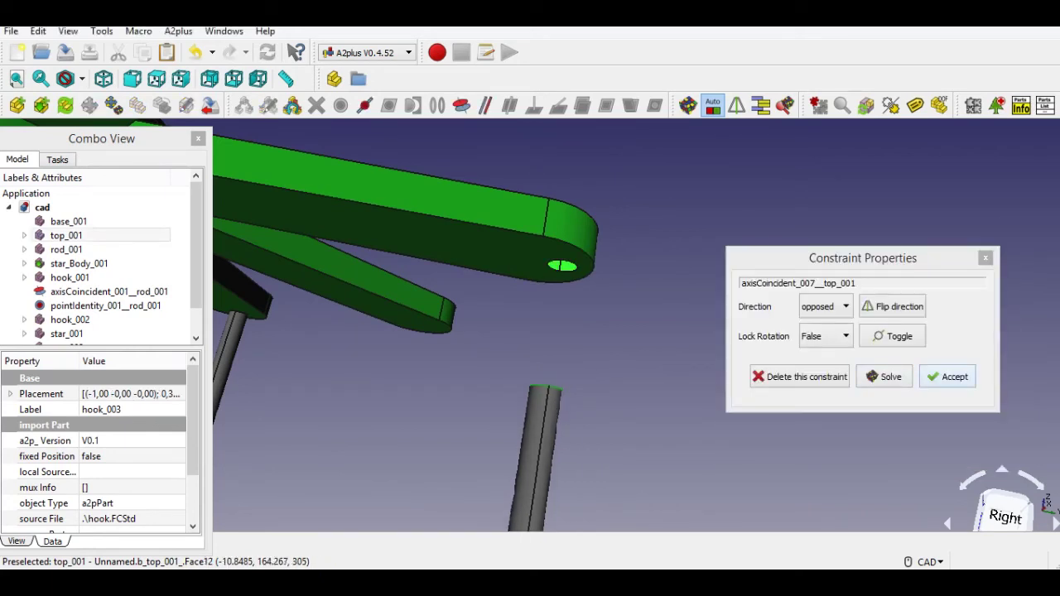
left_click(948, 377)
Add a point identity constraint between the third hook's top edge and the hole edge on the green arm's underside
left_click(546, 387)
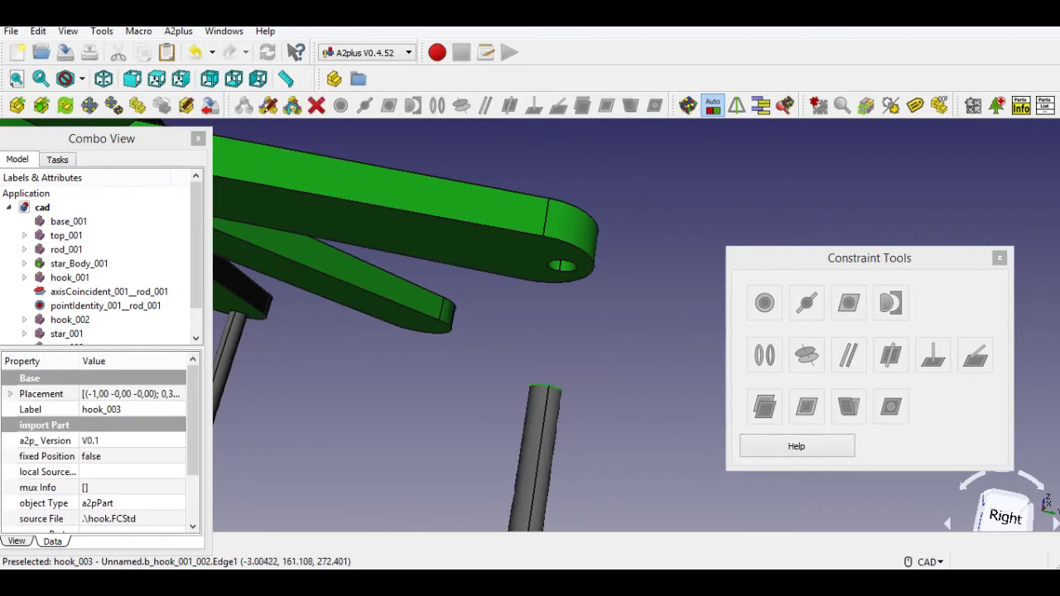
left_click(563, 271, "ctrl")
left_click(765, 304)
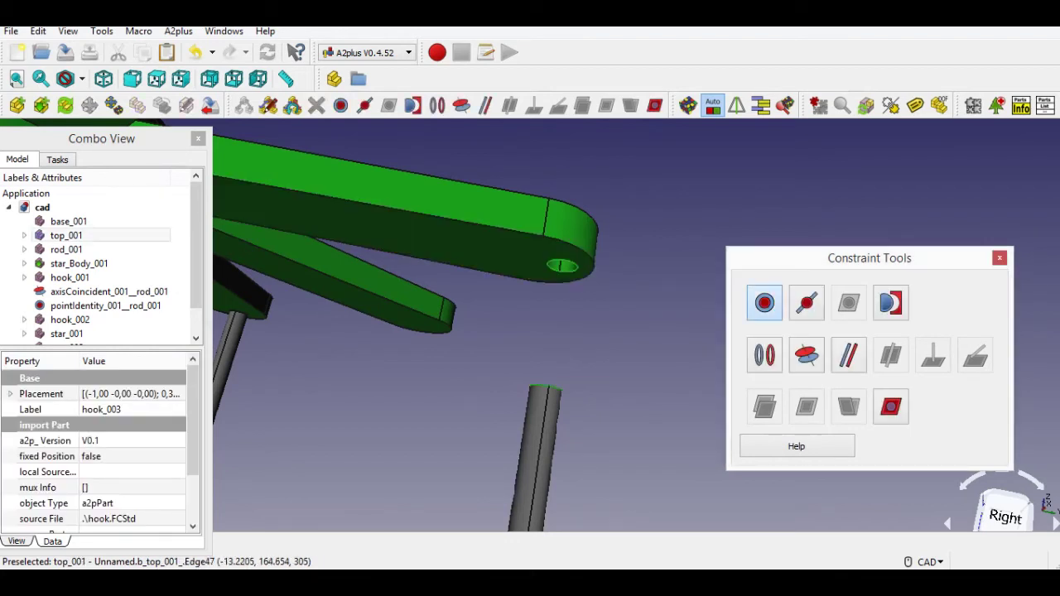
left_click(948, 318)
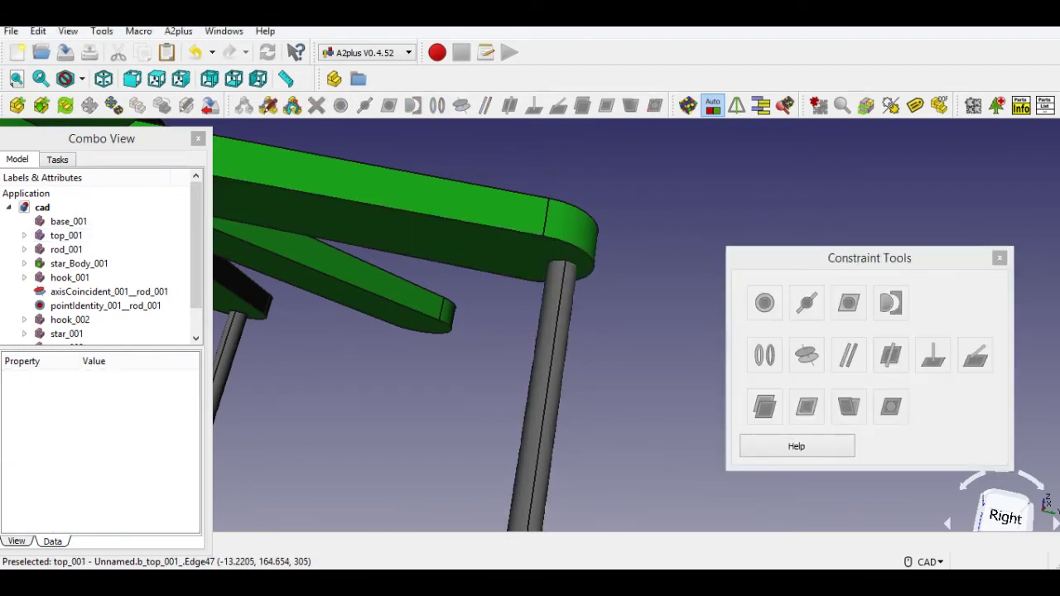
Add an axis coincident constraint between the third hook's lower end edge and the third star's hole, direction aligned and rotation unlocked
scroll(644, 385, "down", 6)
middle_click_drag(644, 385, 530, 331)
scroll(607, 454, "up", 3)
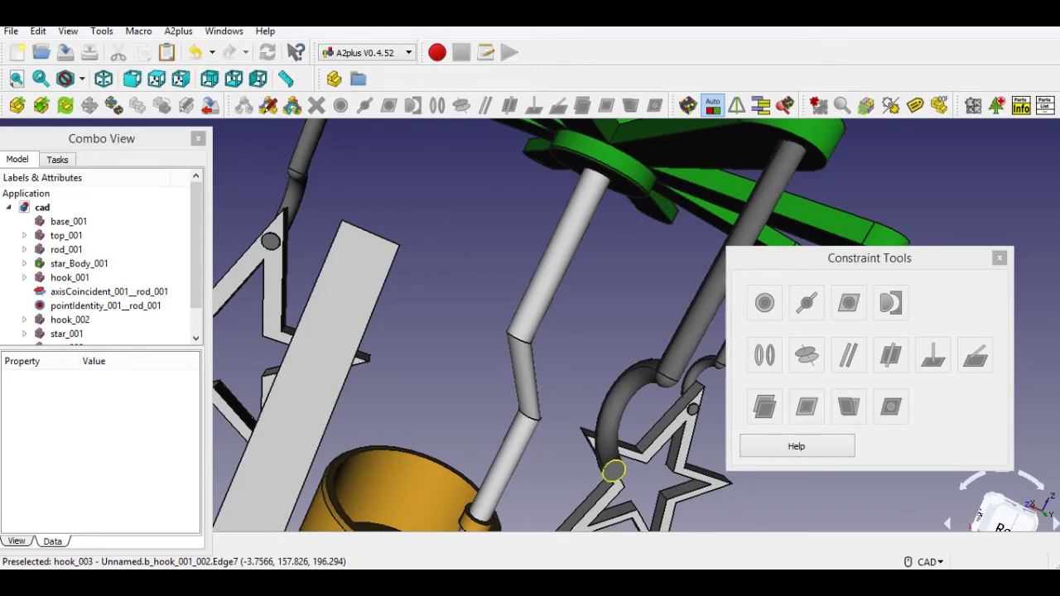
left_click(614, 470)
scroll(515, 447, "down", 3)
middle_click_drag(498, 476, 557, 466)
scroll(529, 393, "up", 3)
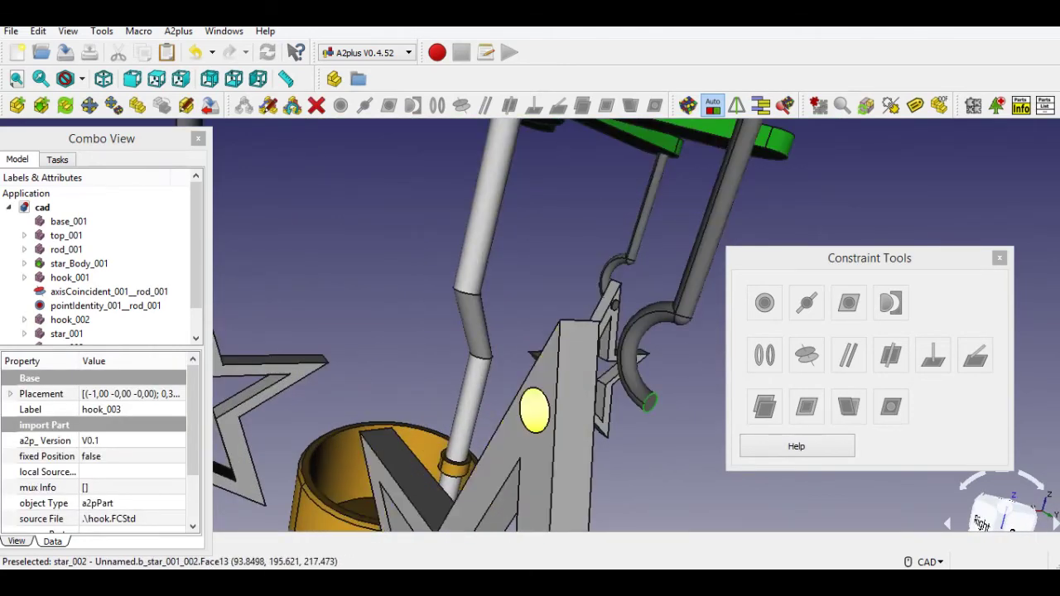
left_click(536, 411, "ctrl")
left_click(807, 355)
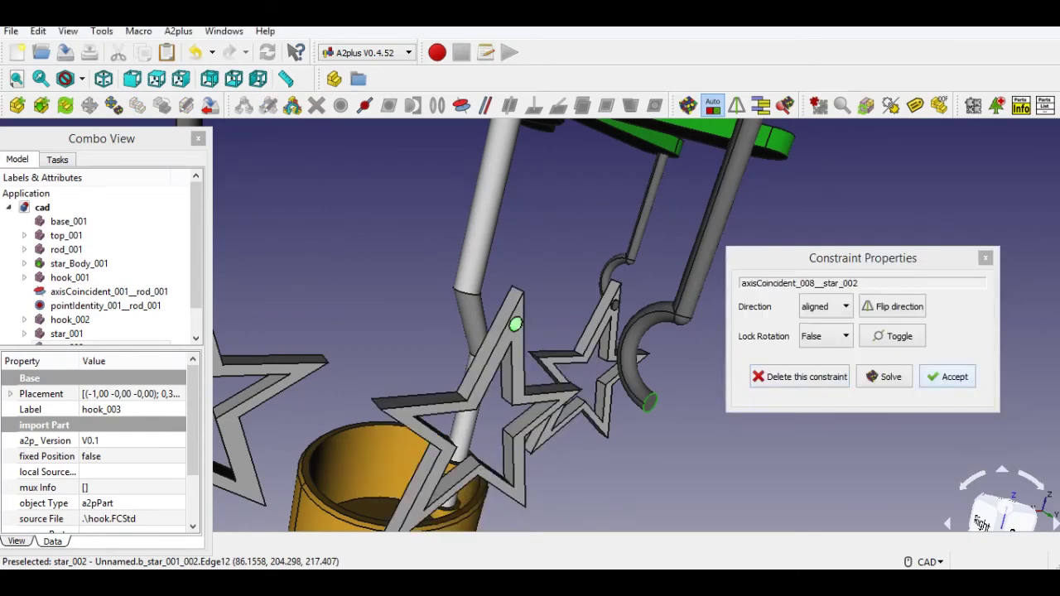
left_click(947, 377)
Try a point identity constraint between the third hook's lower end edge and the third star's hole edge
middle_click_drag(550, 396, 611, 394)
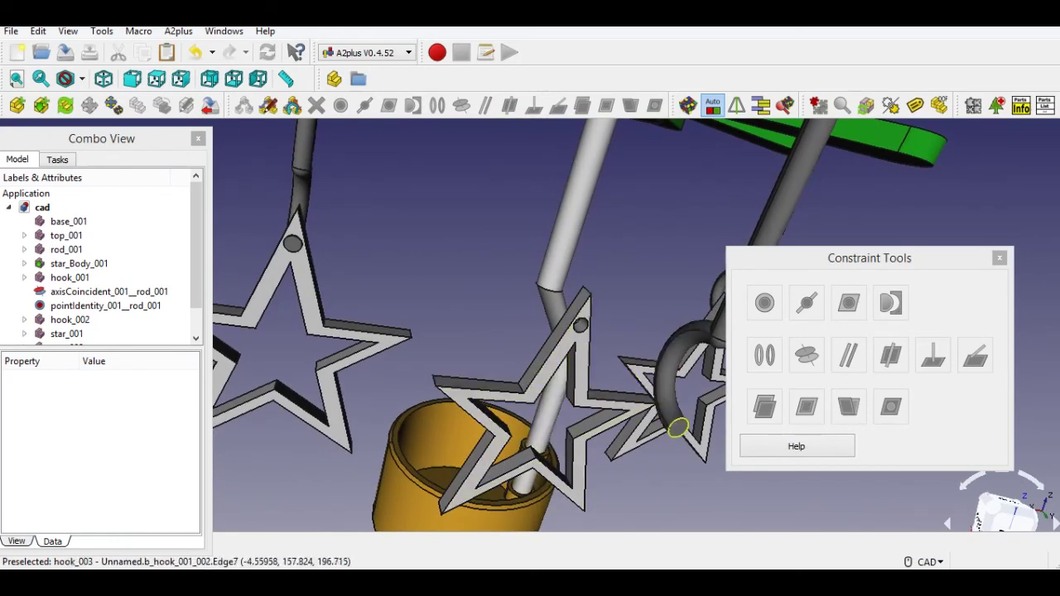
left_click(678, 427)
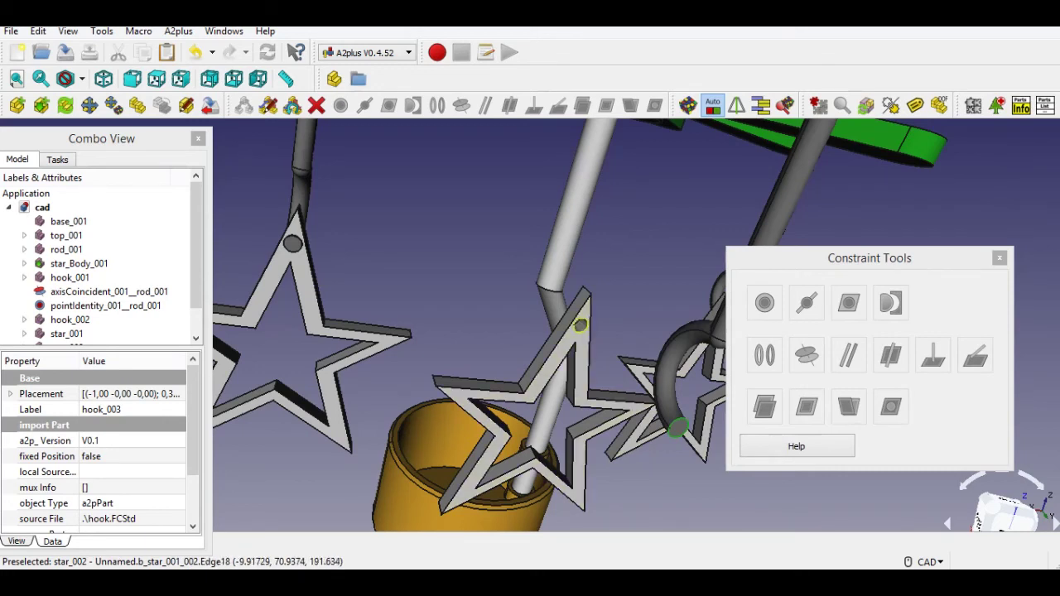
left_click(580, 326)
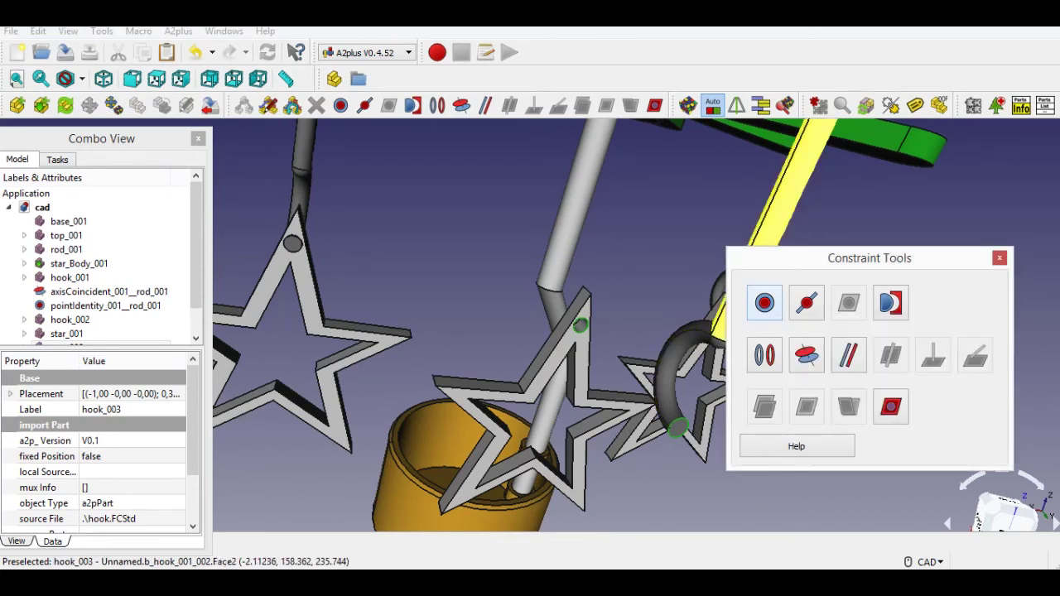
left_click(765, 303)
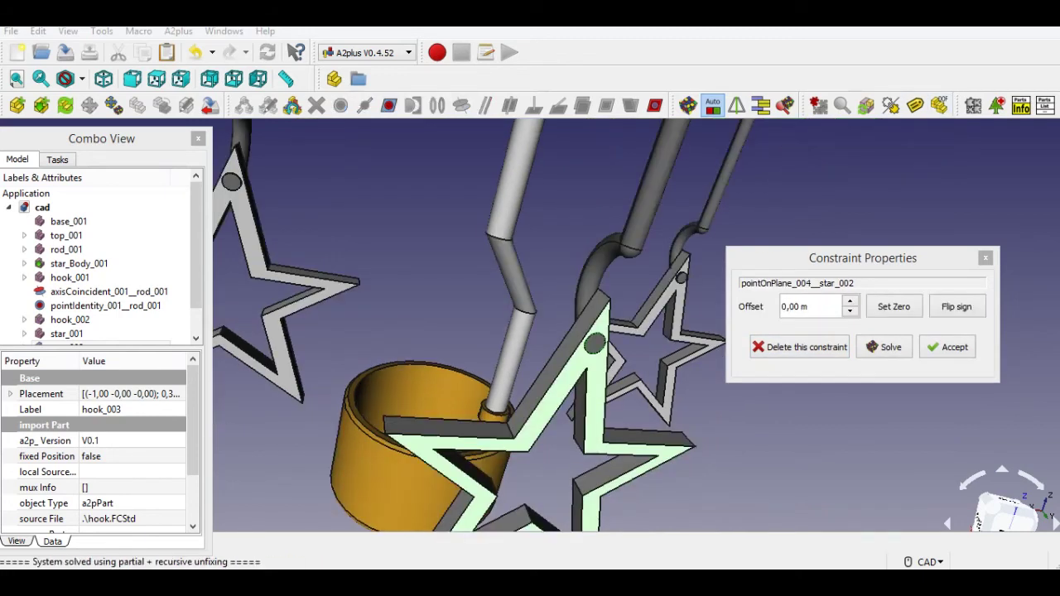
Add a point on plane constraint between the third hook's lower end edge and the star's flat face with an offset of 1
left_click(850, 302)
left_click(850, 302)
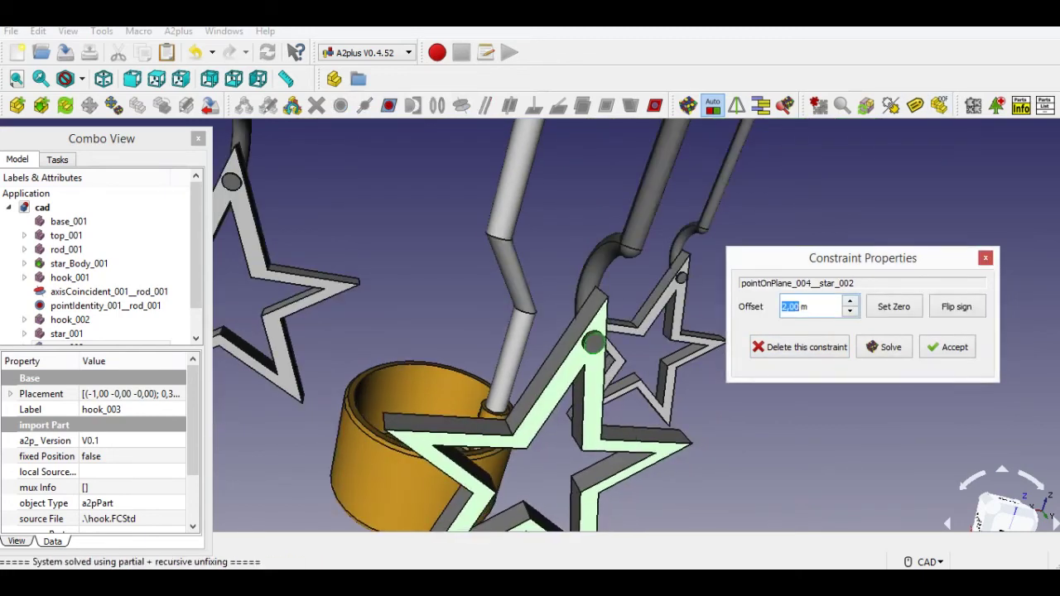
left_click(850, 311)
left_click(850, 312)
scroll(689, 360, "up", 1)
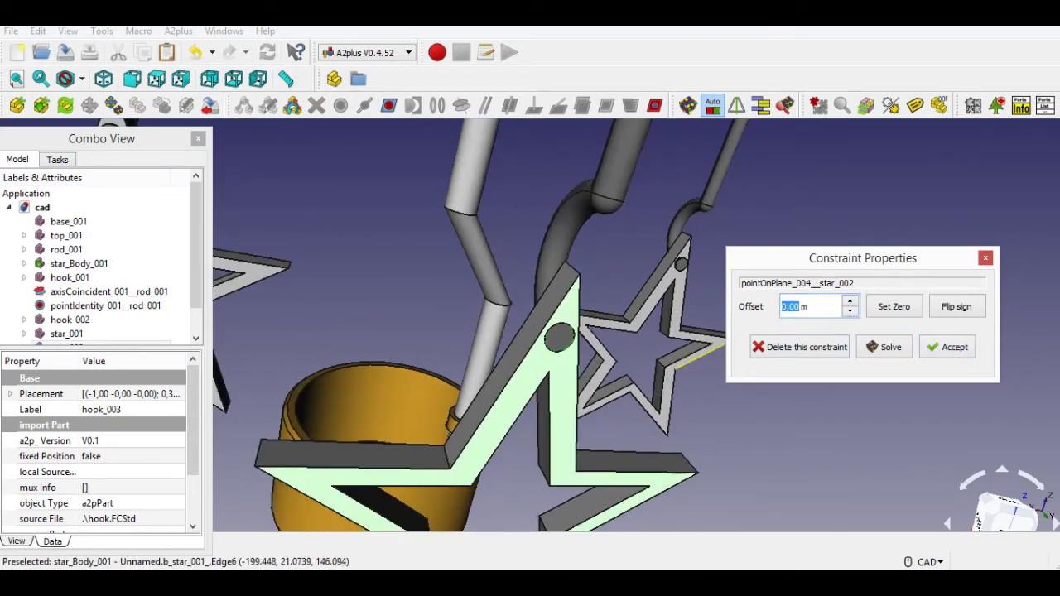
type("1")
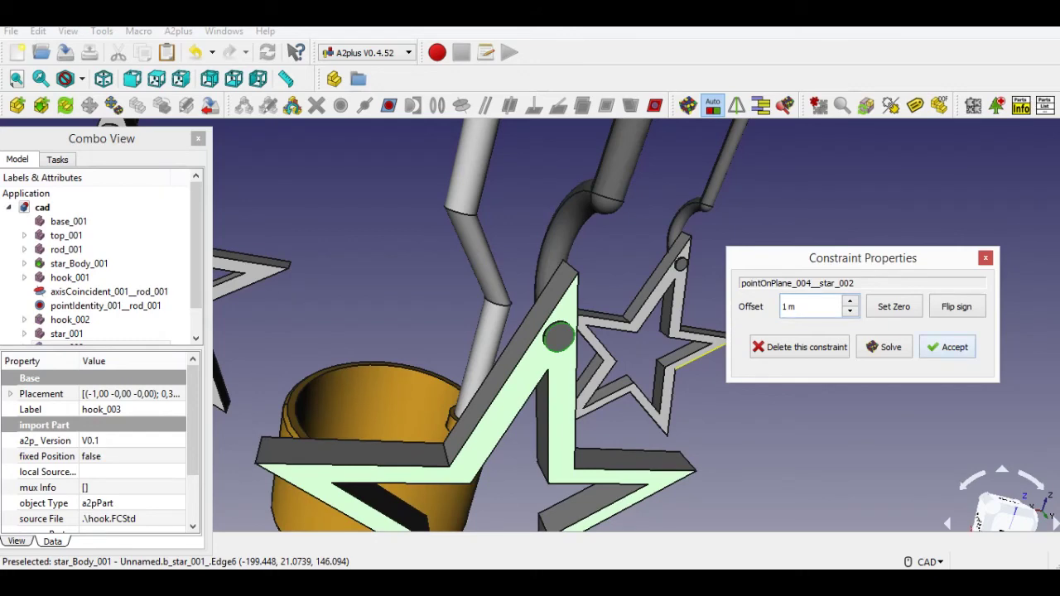
left_click(948, 347)
Import a fourth star from the Cad Assembly folder and place it on the free side of the carousel
scroll(572, 319, "down", 4)
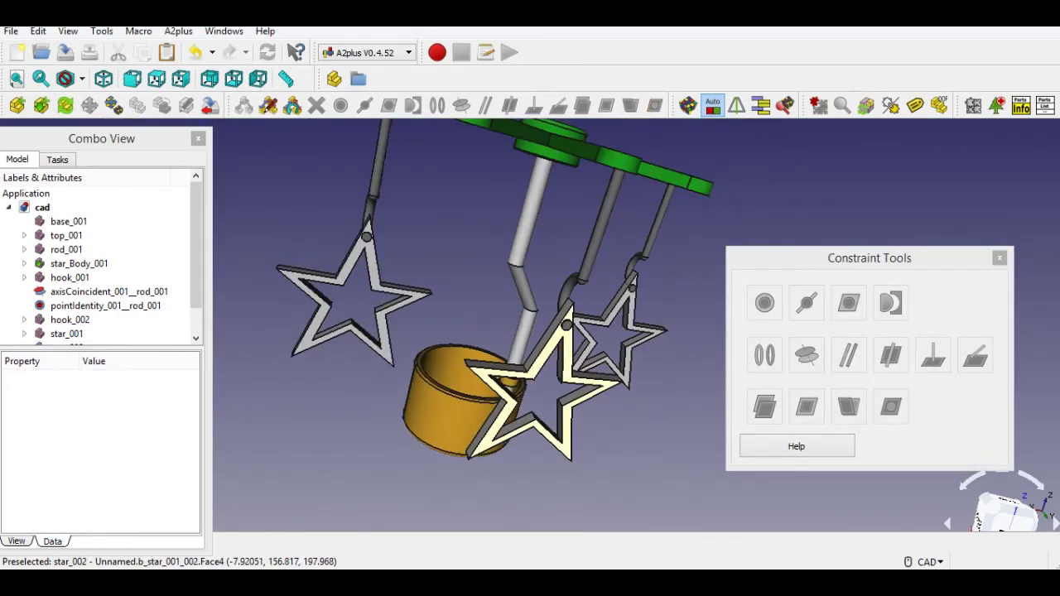
scroll(429, 254, "down", 3)
middle_click_drag(430, 253, 501, 336)
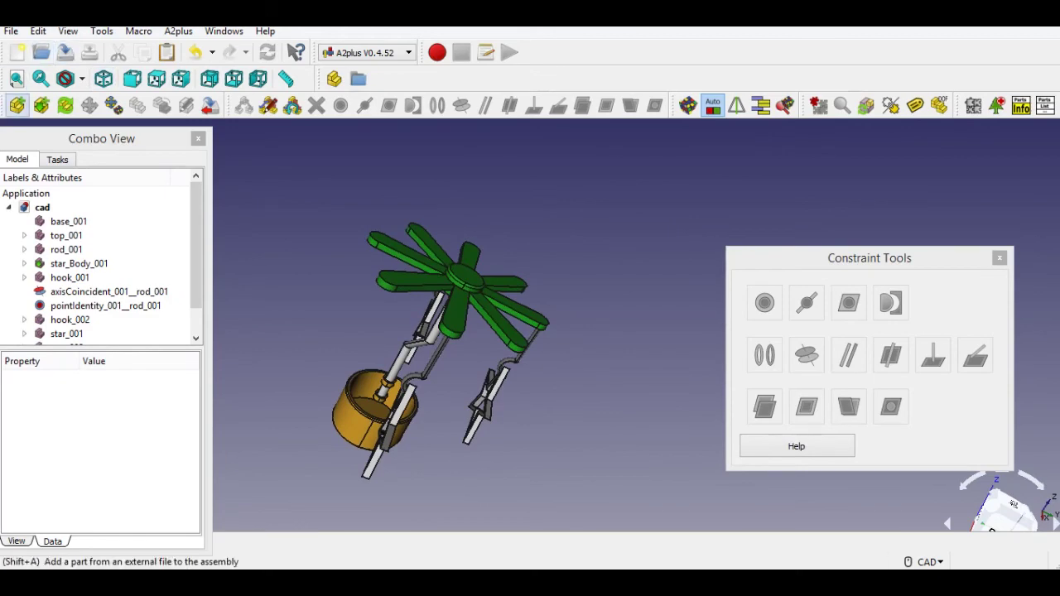
left_click(18, 105)
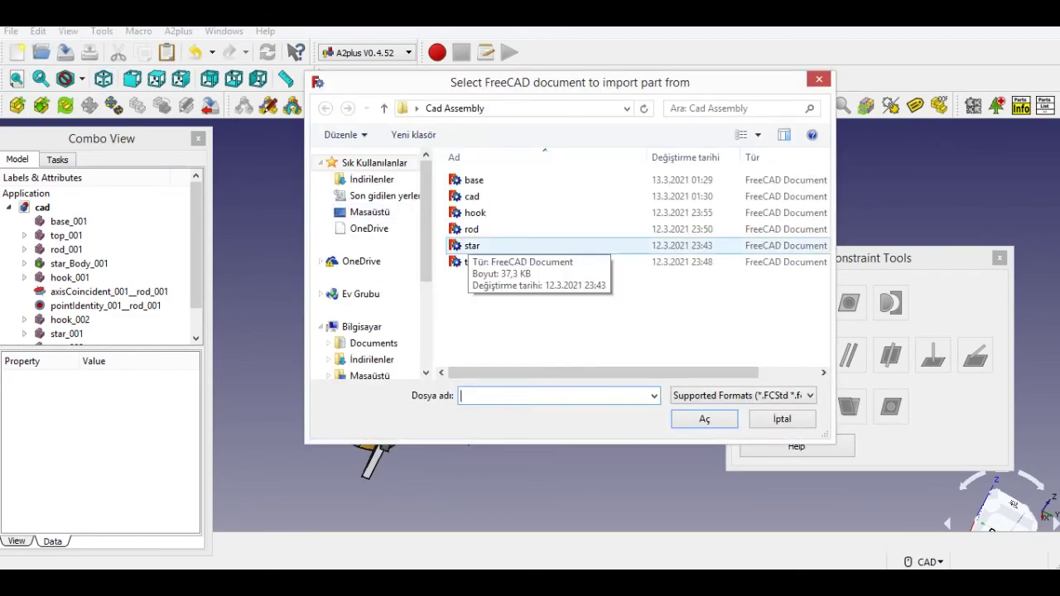
left_click(471, 246)
left_click(705, 419)
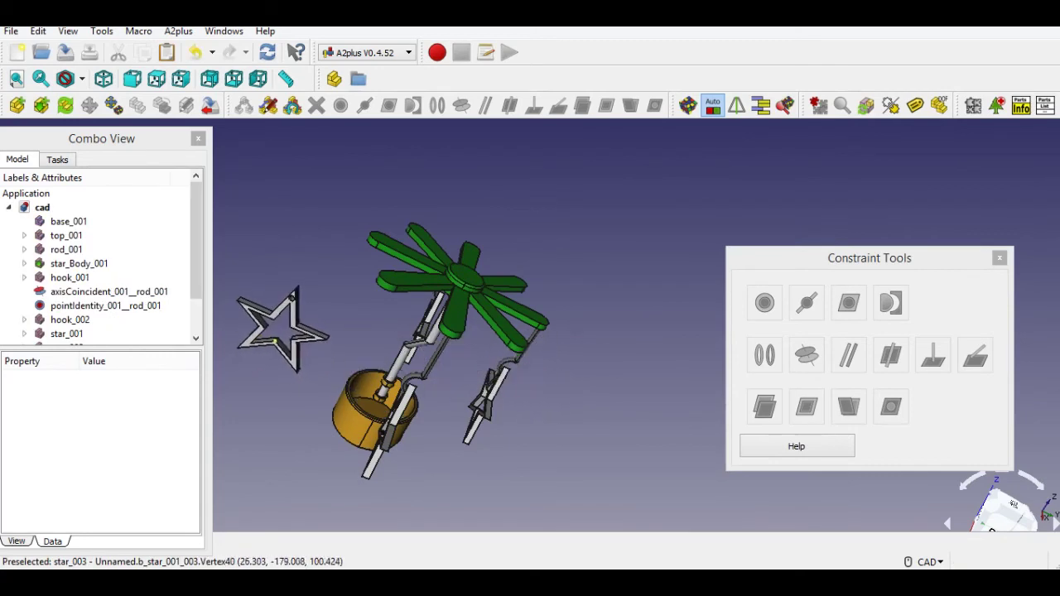
left_click(286, 331)
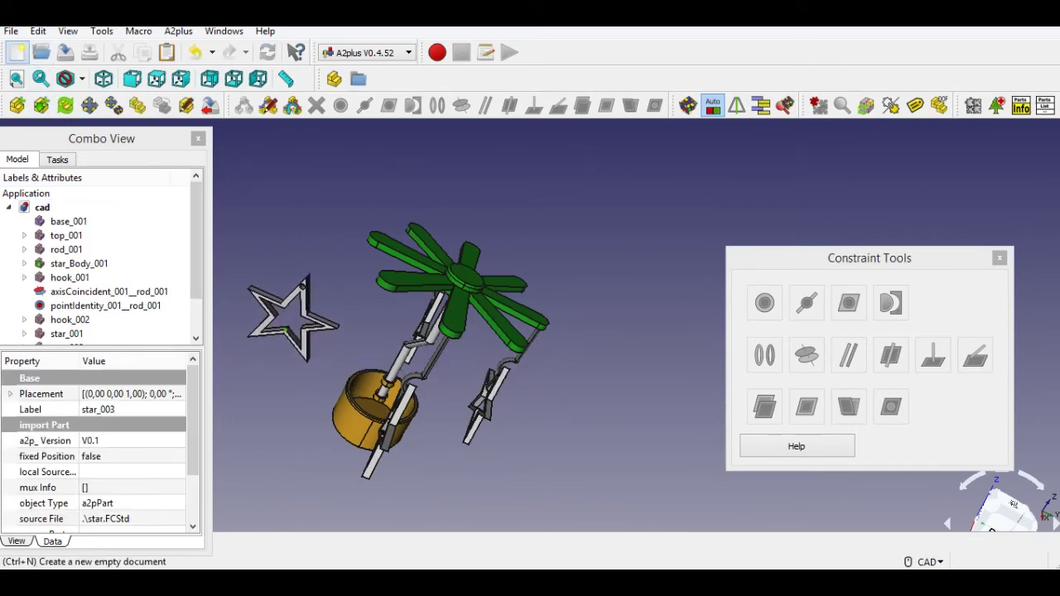
Import a fourth hook from the Cad Assembly folder and place it between the loose fourth star and the carousel
left_click(42, 52)
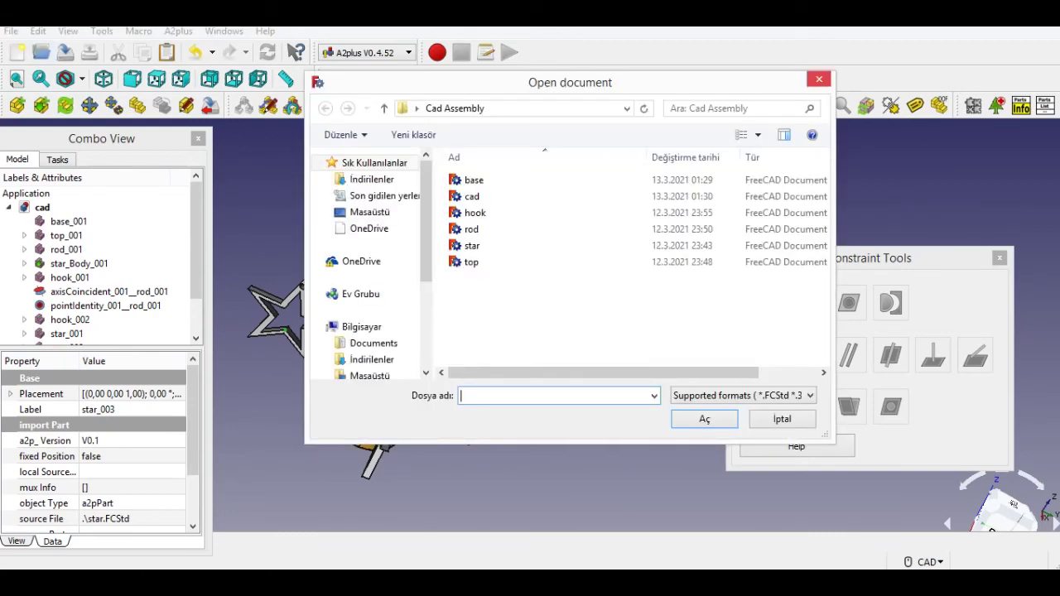
left_click(819, 78)
left_click(17, 105)
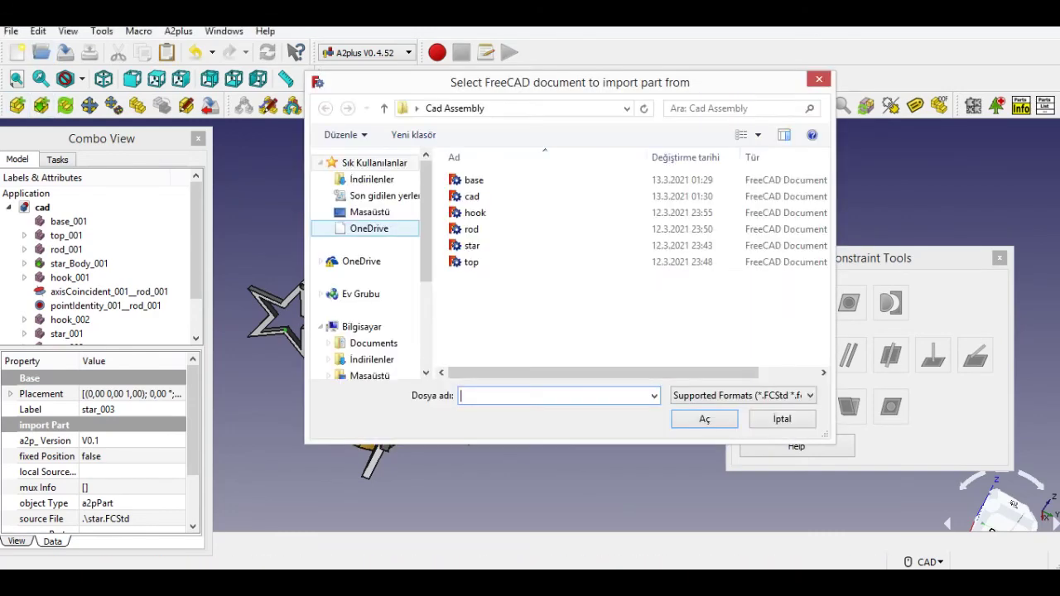
left_click(475, 213)
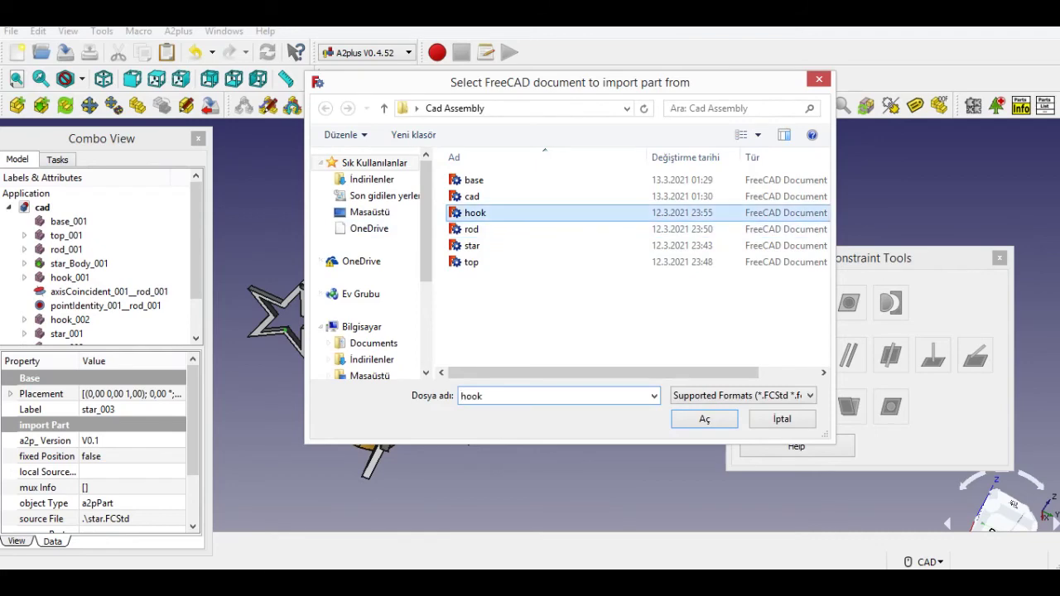
left_click(704, 419)
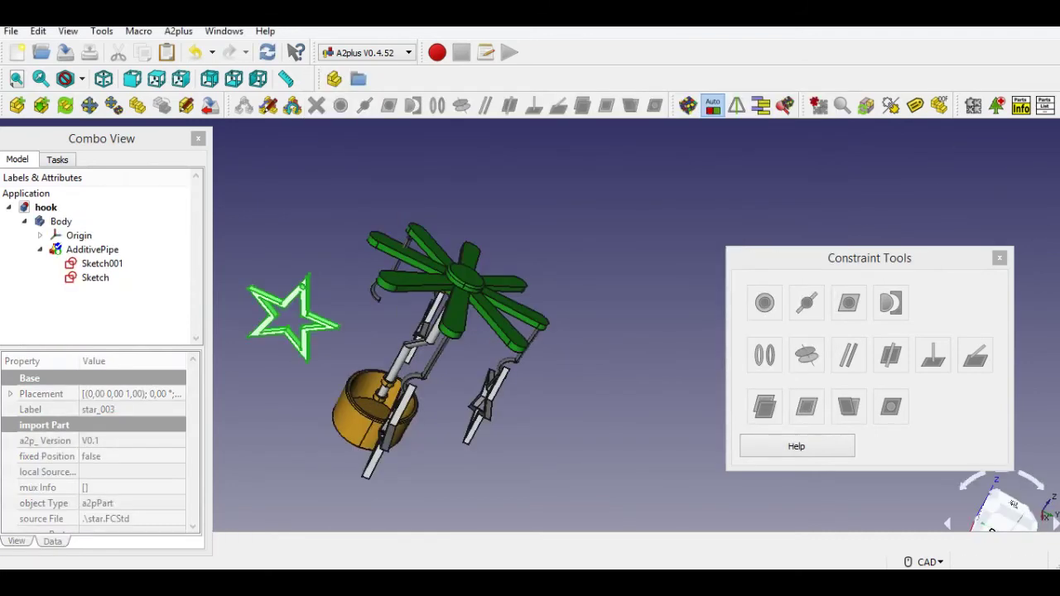
left_click(332, 315)
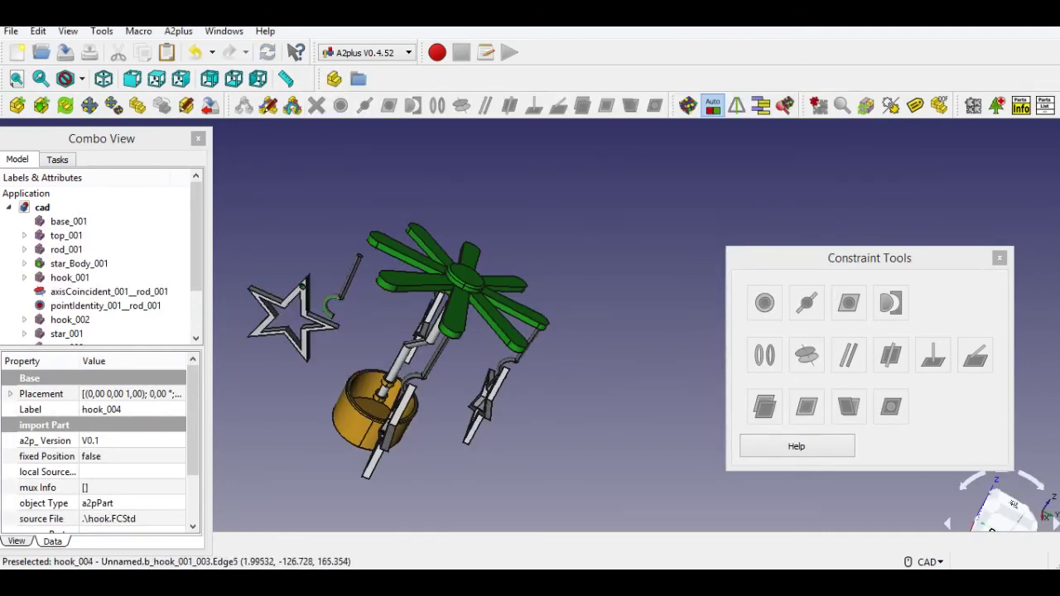
Add an axis coincident constraint between the fourth hook's upper end edge and the hole in the free green arm
middle_click_drag(331, 309, 573, 279)
scroll(570, 292, "up", 7)
scroll(573, 279, "up", 3)
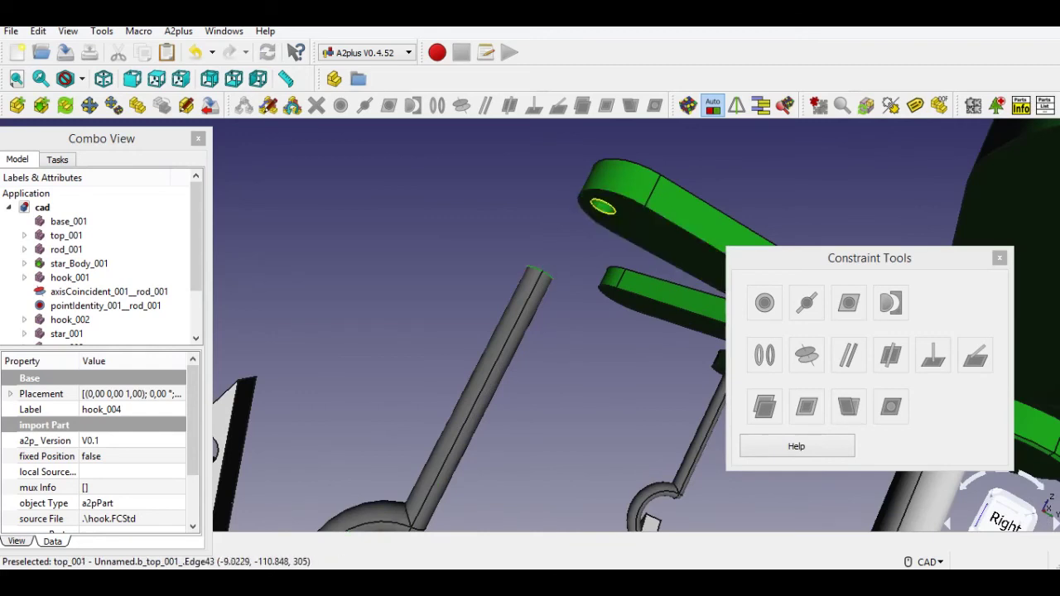
scroll(603, 207, "up", 3)
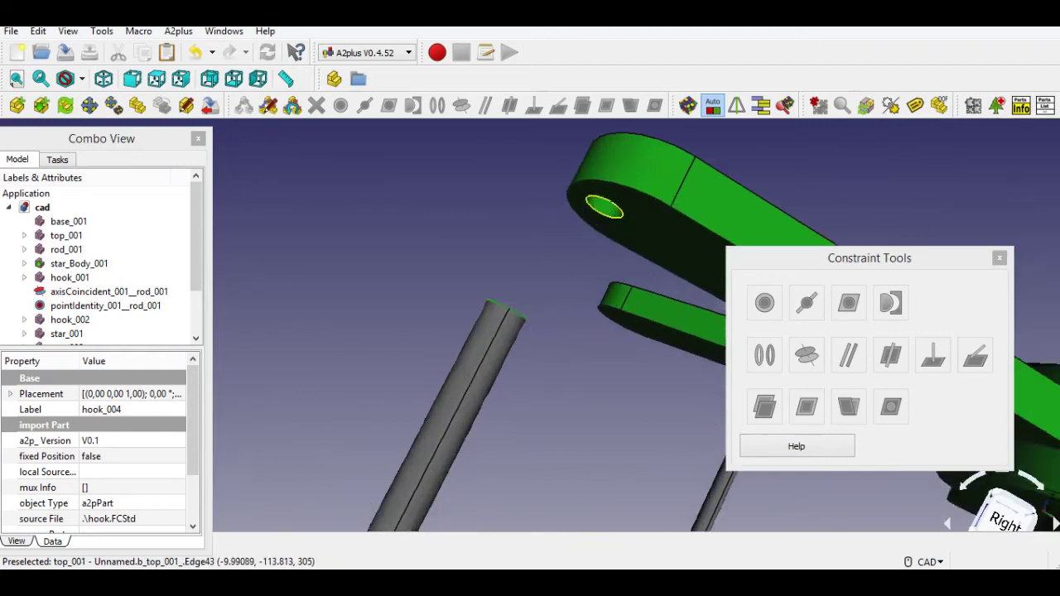
left_click(607, 207)
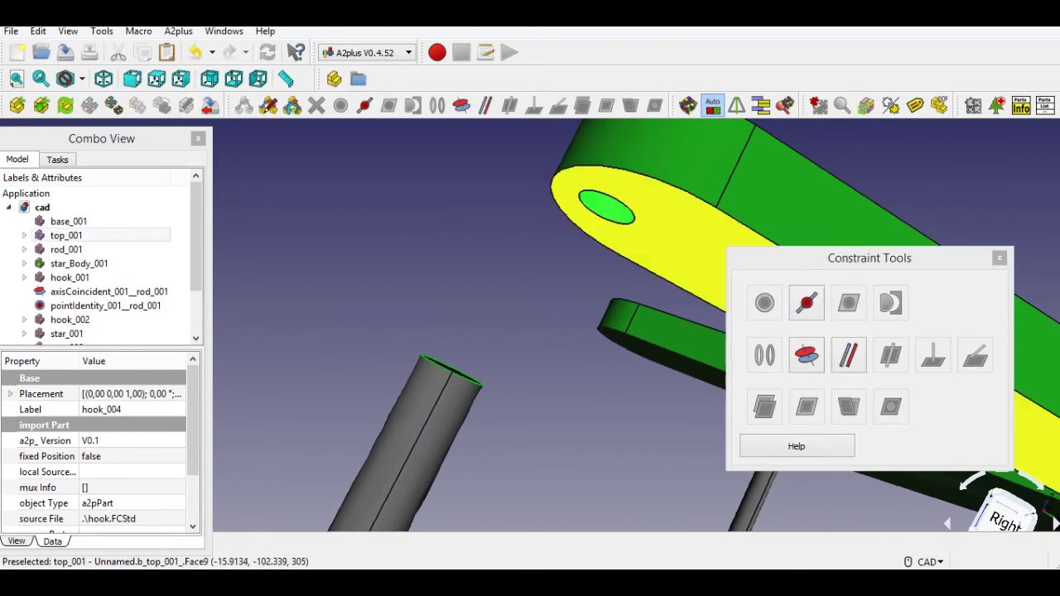
left_click(807, 356)
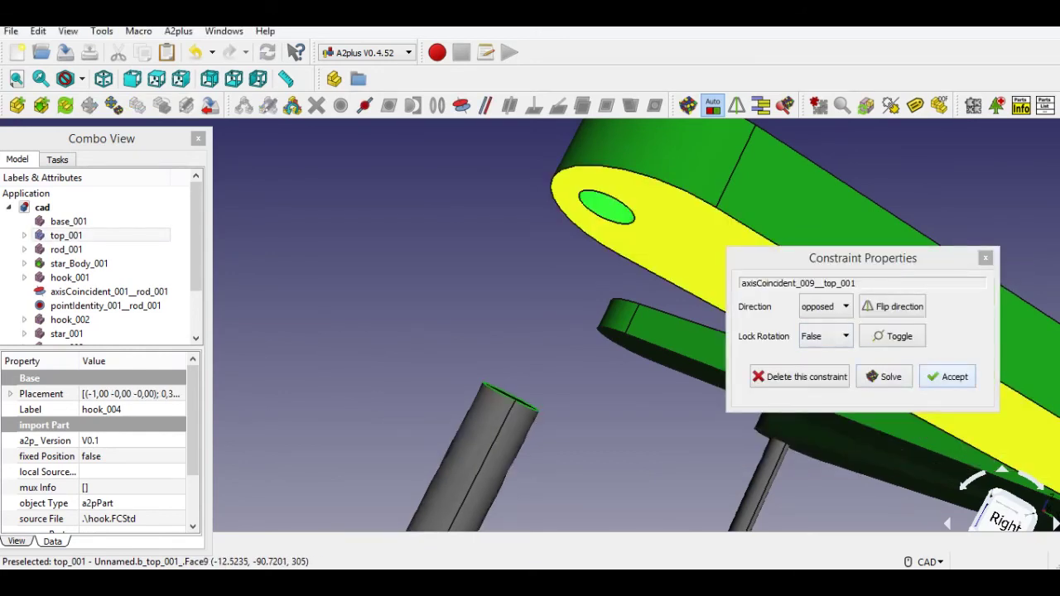
left_click(947, 377)
Add a point identity constraint between the fourth hook's upper end edge and the lower edge of the arm's hole
left_click(514, 399)
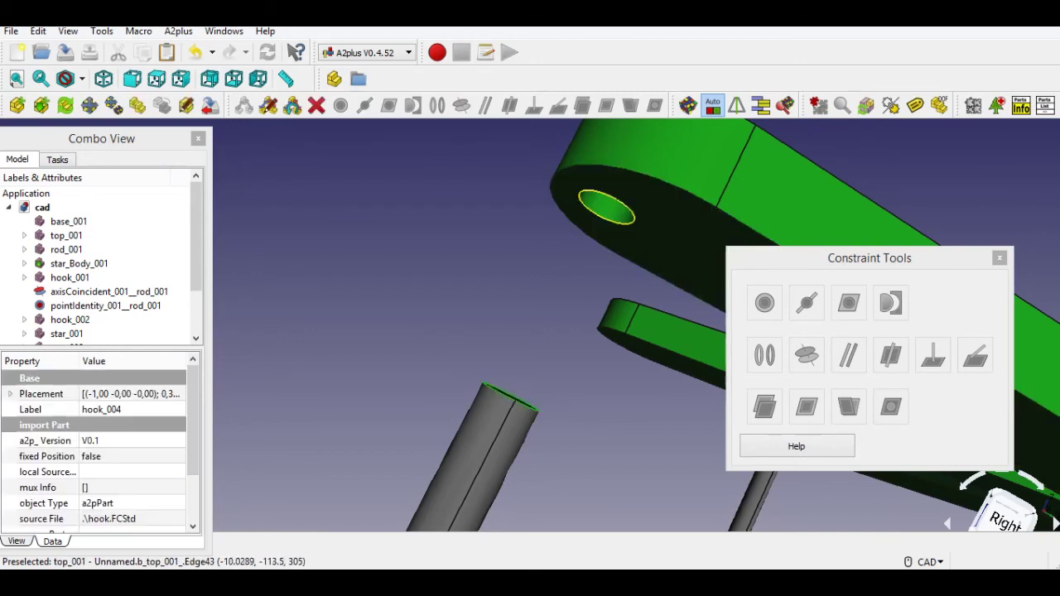
left_click(633, 218, "ctrl")
left_click(764, 303)
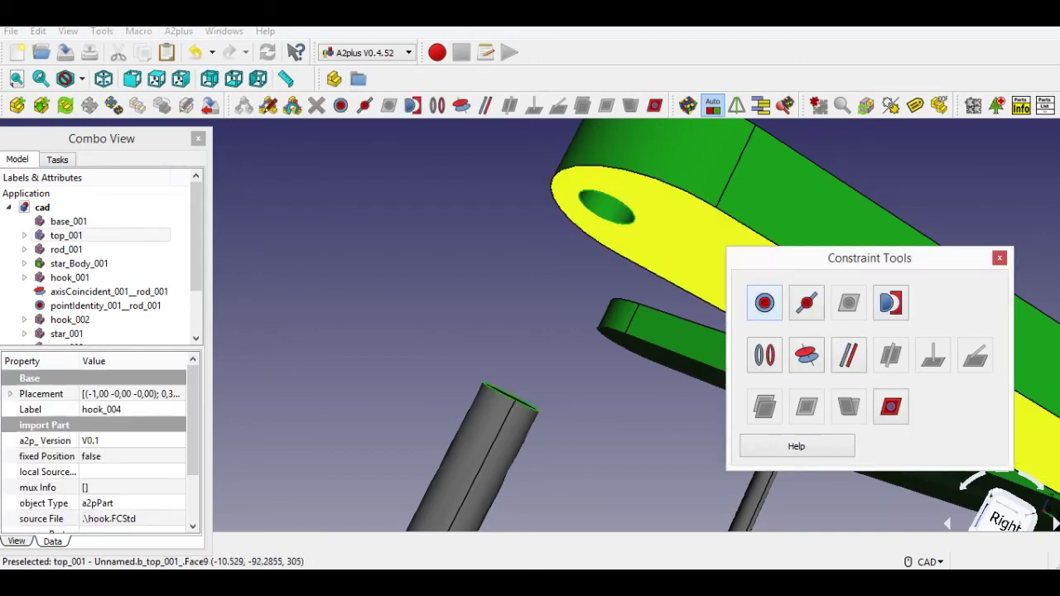
left_click(948, 318)
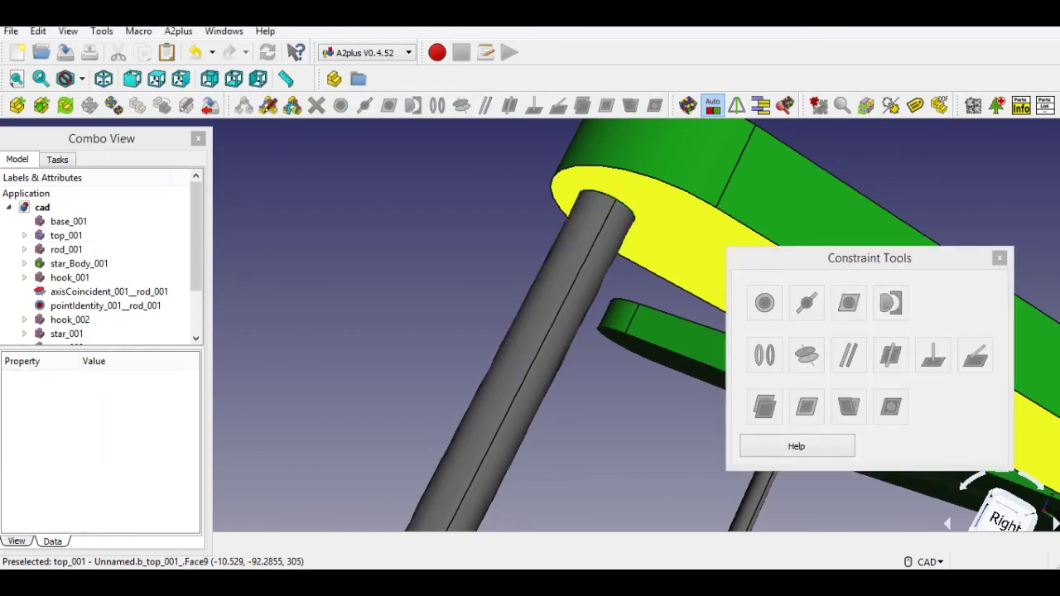
Add an axis coincident constraint between the fourth hook's lower end edge and the hole in the fourth star
scroll(671, 406, "down", 5)
middle_click_drag(580, 497, 620, 423)
middle_click_drag(620, 469, 654, 464)
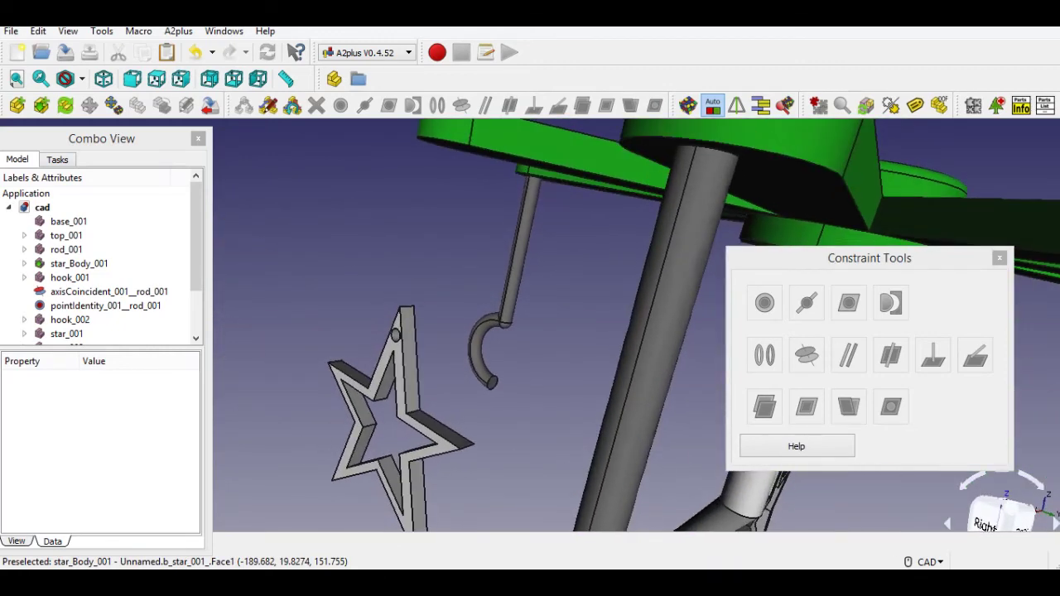
middle_click_drag(515, 290, 567, 315)
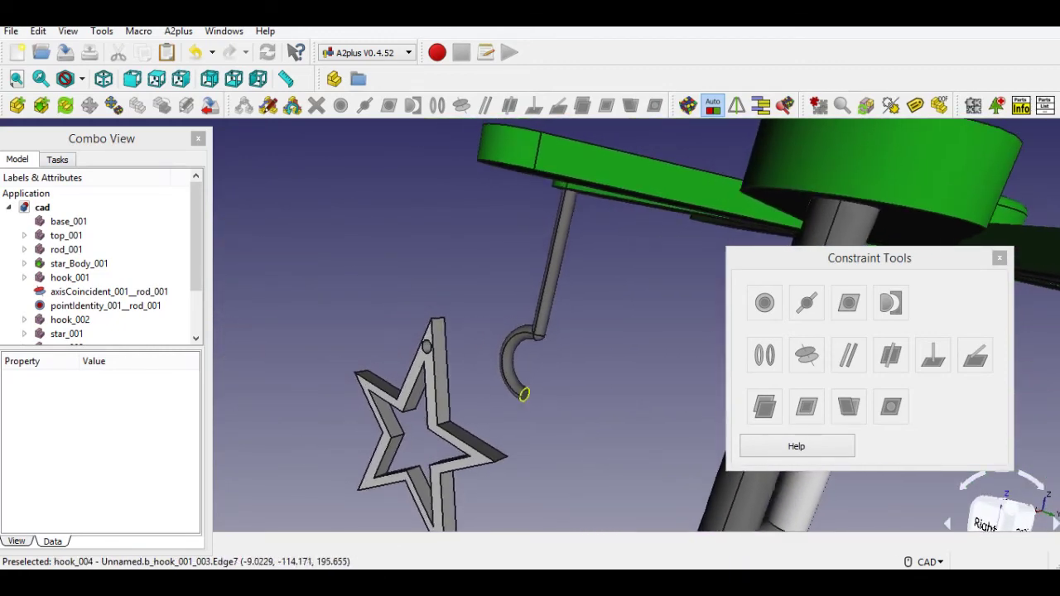
left_click(523, 395)
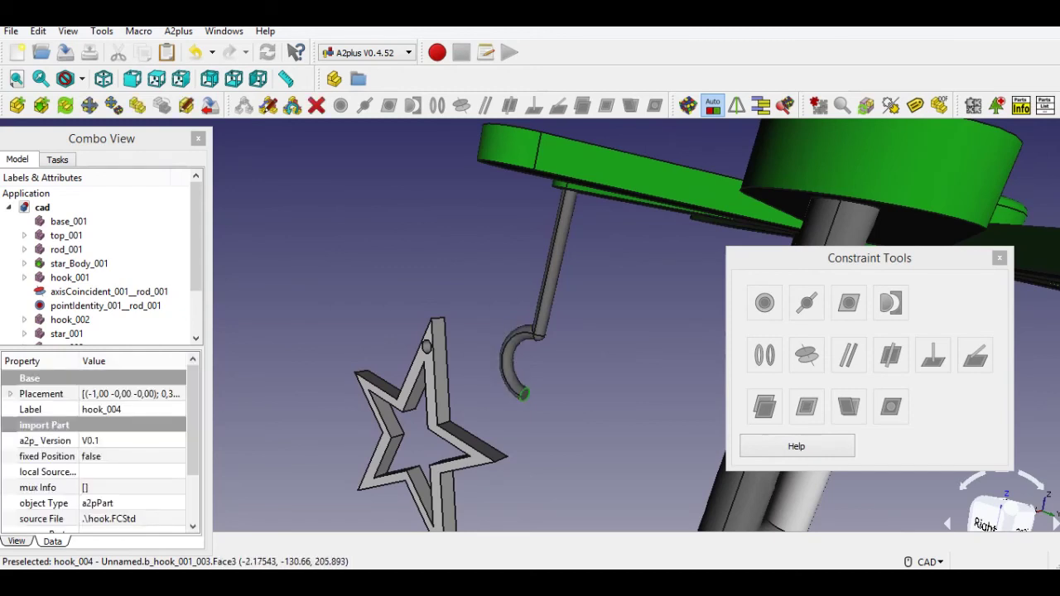
scroll(426, 347, "up", 2)
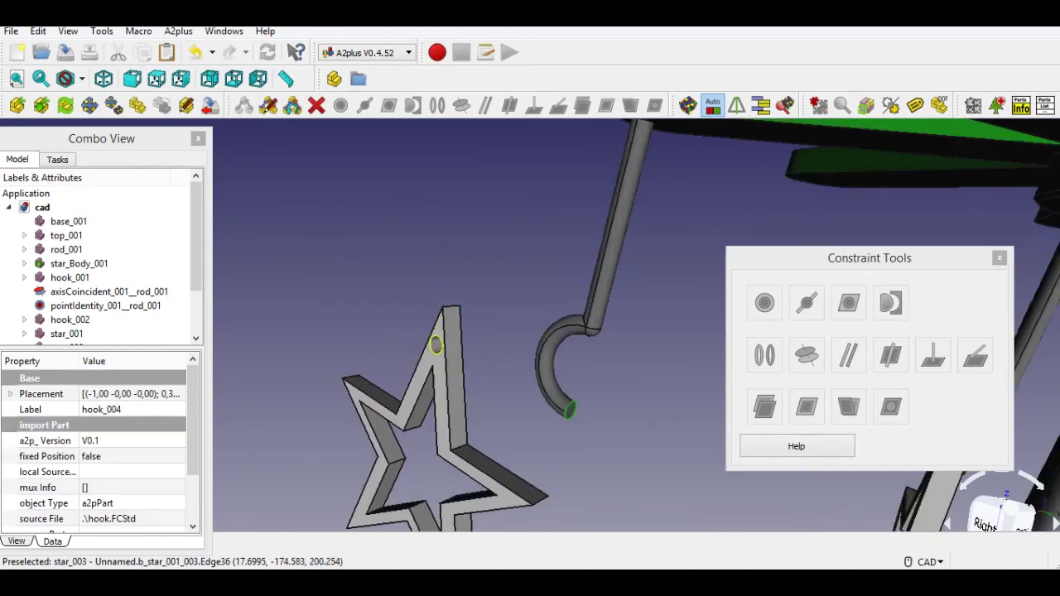
left_click(436, 344)
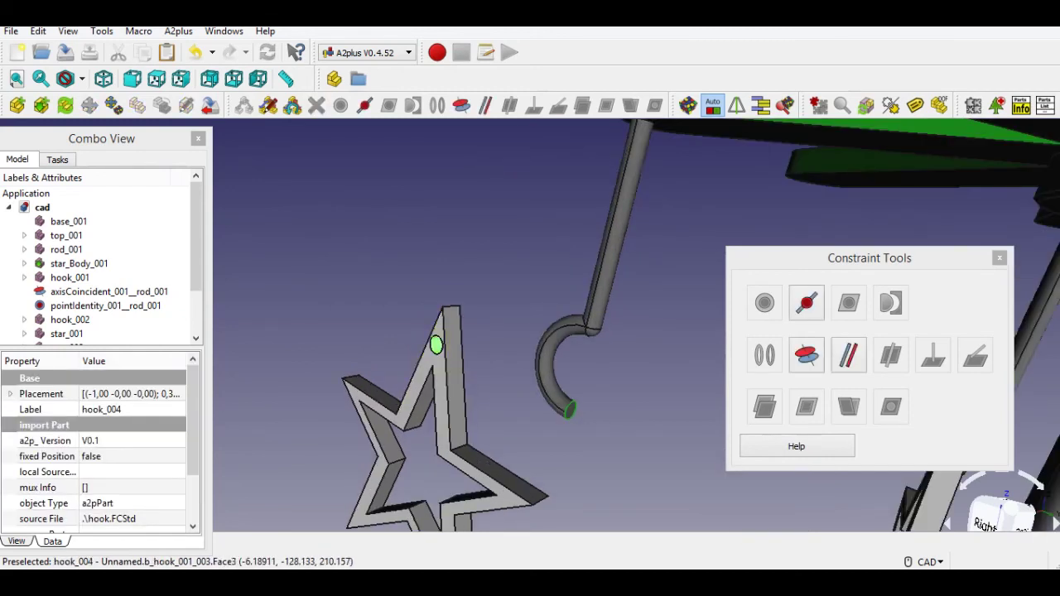
left_click(807, 355)
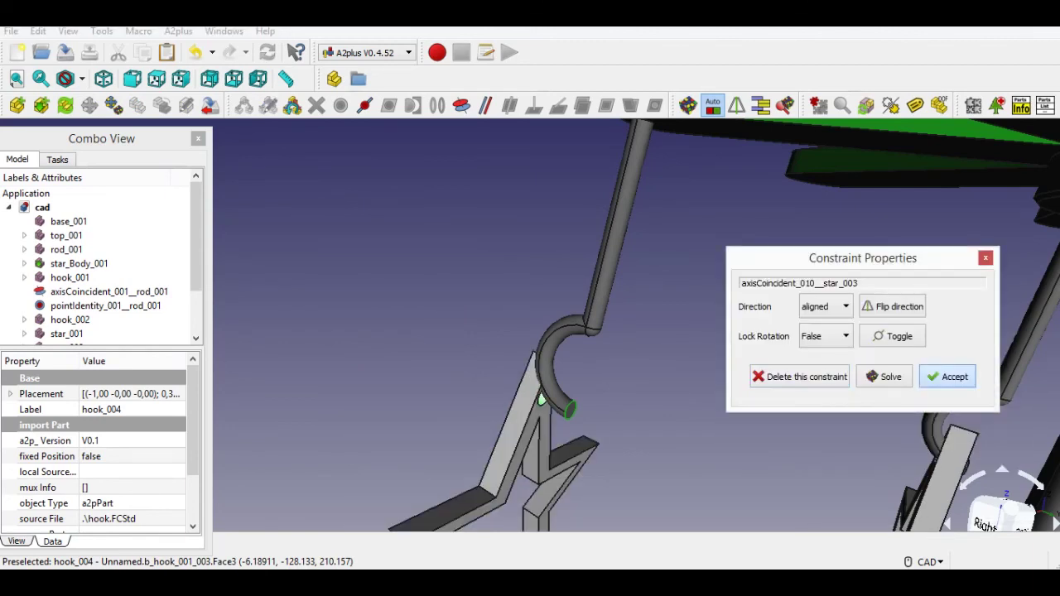
left_click(947, 376)
Add a point on plane constraint between the fourth hook's lower end edge and the star's flat face with an offset of 1
middle_click_drag(530, 348, 551, 323)
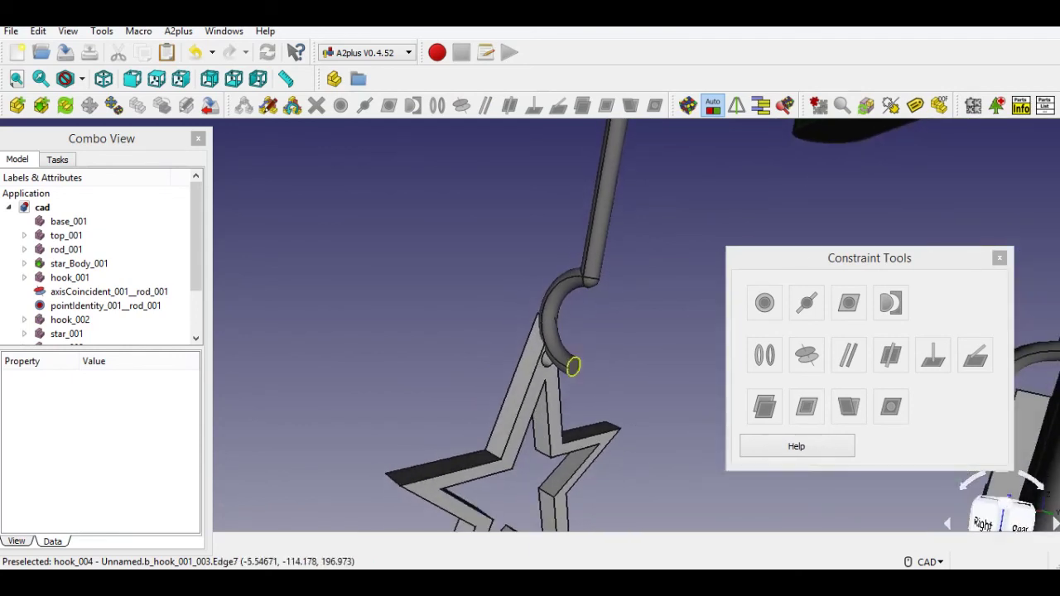
left_click(571, 364)
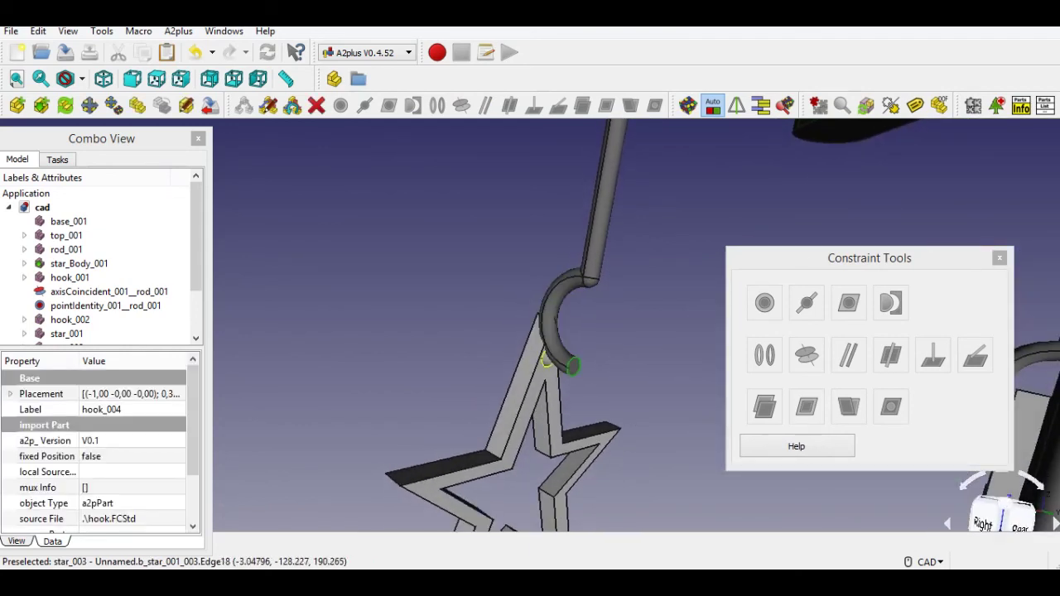
left_click(555, 439, "ctrl")
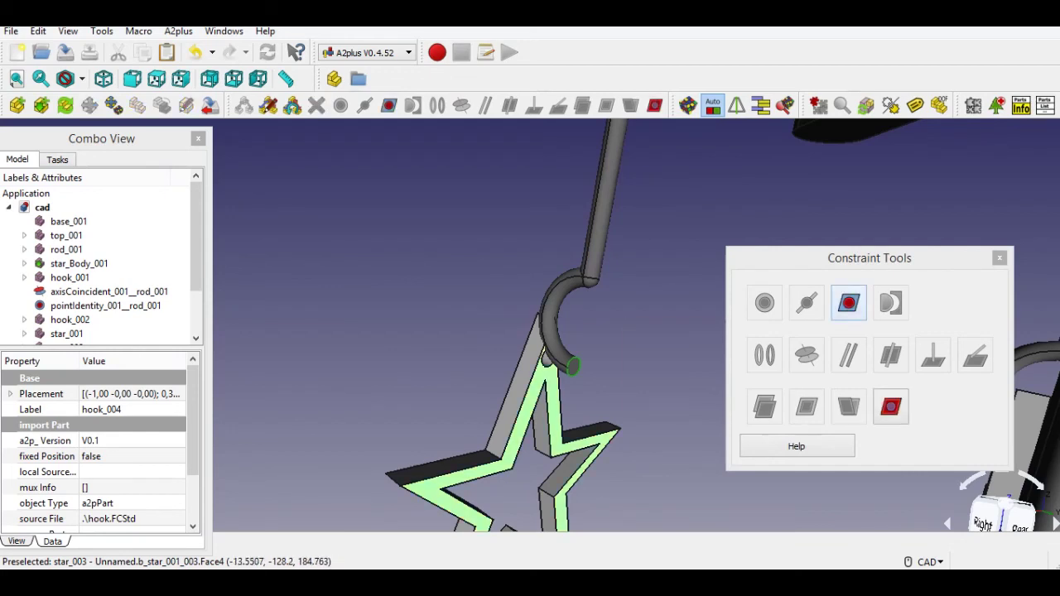
left_click(849, 304)
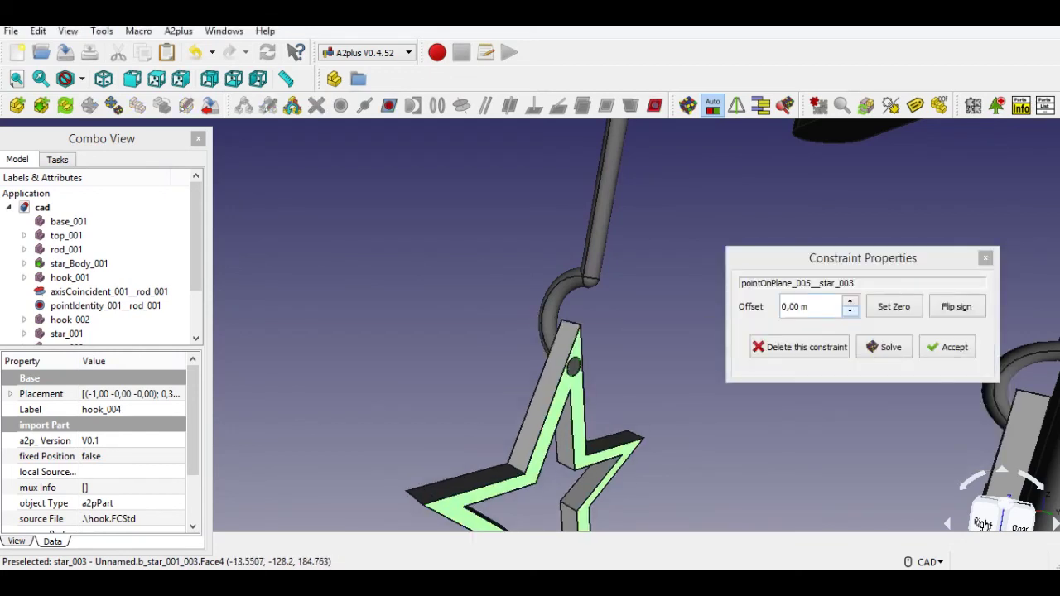
scroll(633, 377, "up", 1)
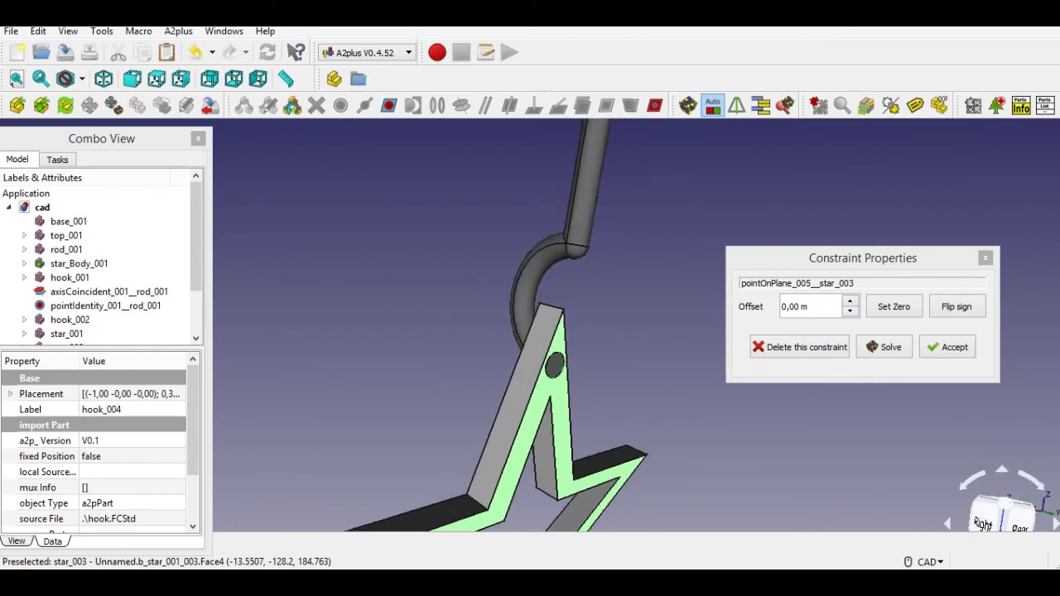
left_click_drag(811, 308, 781, 307)
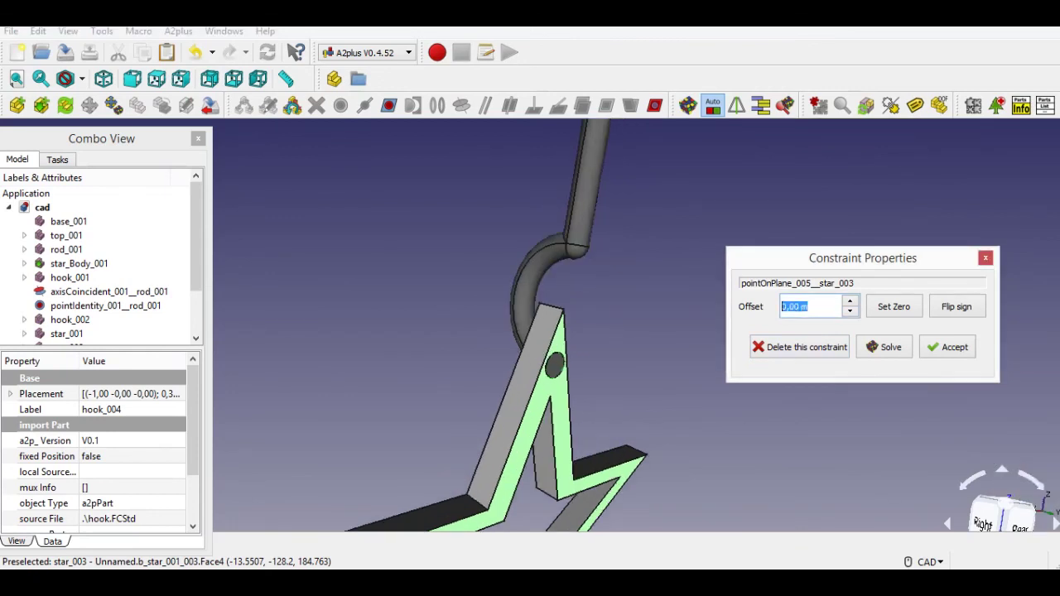
type("1")
key("Return")
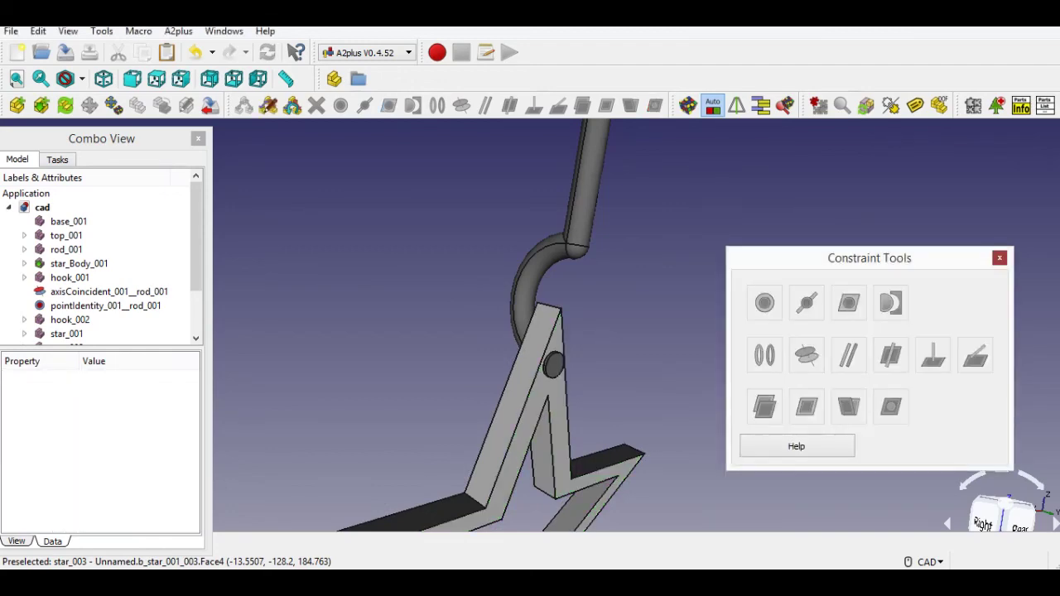
Close the constraint tools and examine the whole carousel with its four hanging stars from the side
left_click(1000, 259)
scroll(903, 281, "down", 5)
middle_click_drag(762, 357, 559, 378)
middle_click_drag(895, 447, 663, 373)
scroll(721, 339, "up", 4)
scroll(720, 340, "down", 7)
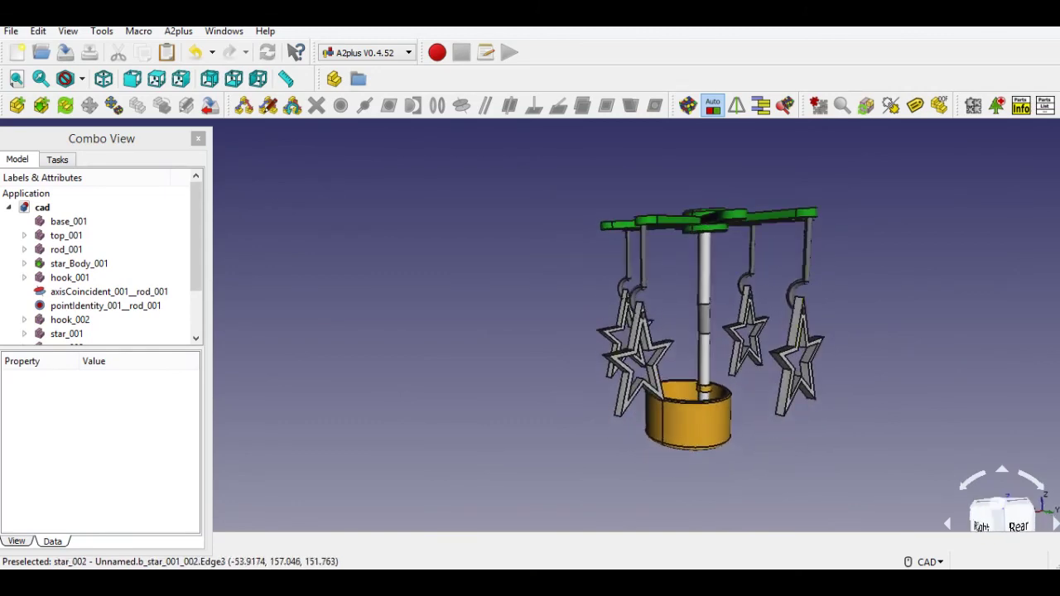